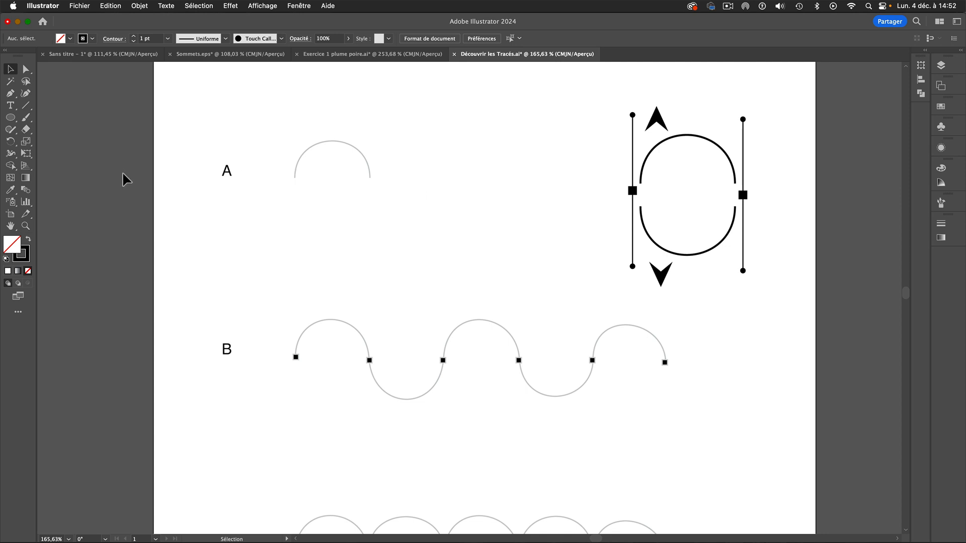
Draw a practice path of connected straight segments with the Pen tool, starting at the ends of arc A, and delete it.
{"action": "left_click", "coordinate": [10, 94]}
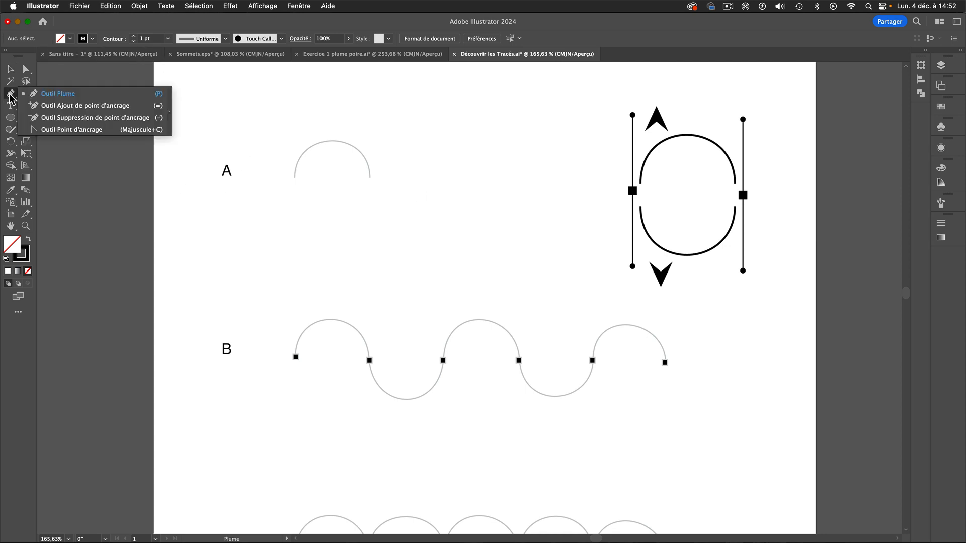
{"action": "left_click", "coordinate": [66, 96]}
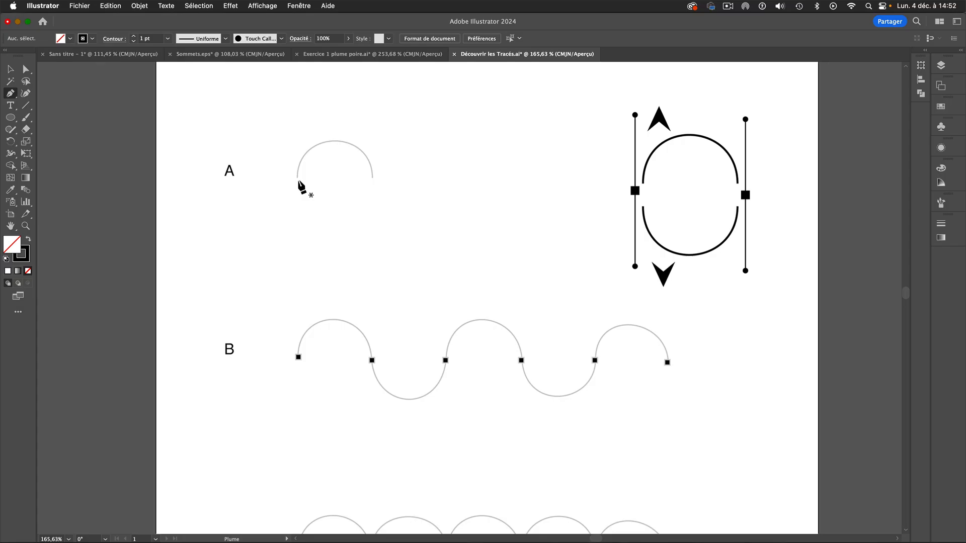
{"action": "left_click", "coordinate": [298, 178]}
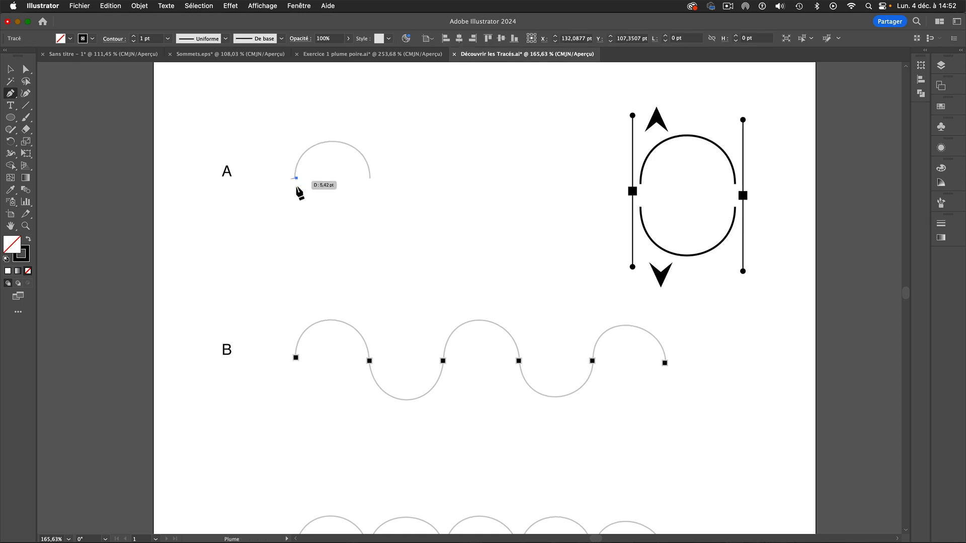
{"action": "left_click", "coordinate": [369, 178]}
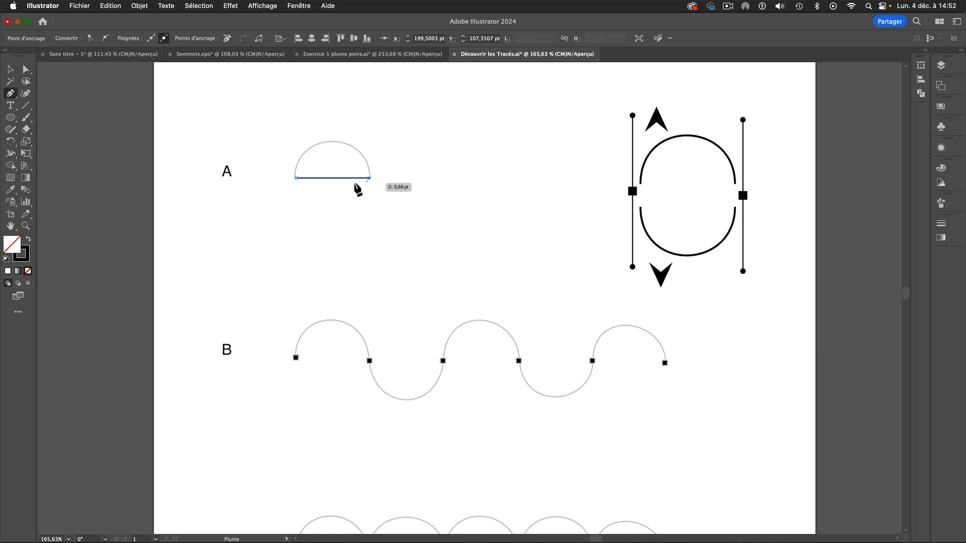
{"action": "left_click", "coordinate": [402, 194]}
{"action": "left_click", "coordinate": [387, 234]}
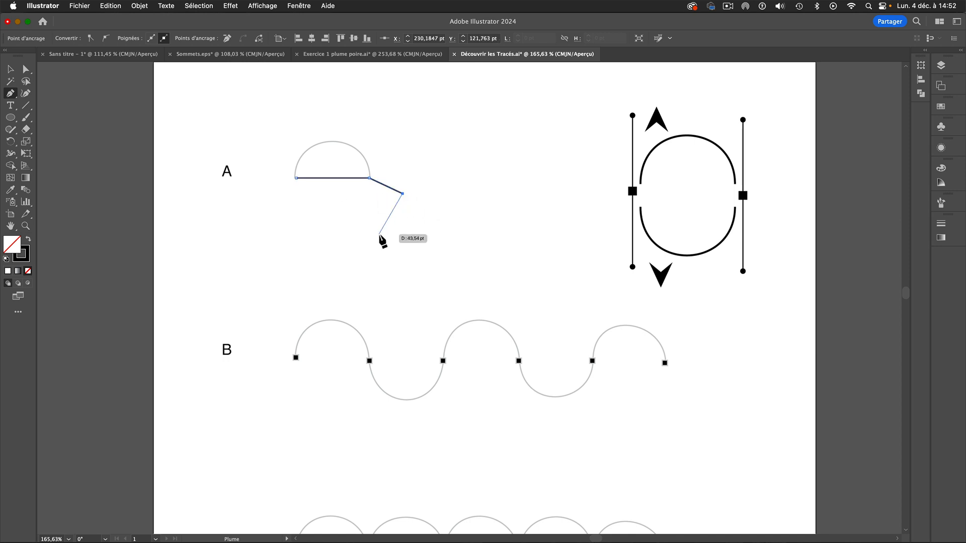
{"action": "scroll", "coordinate": [435, 240], "scroll_direction": "right", "scroll_amount": 1}
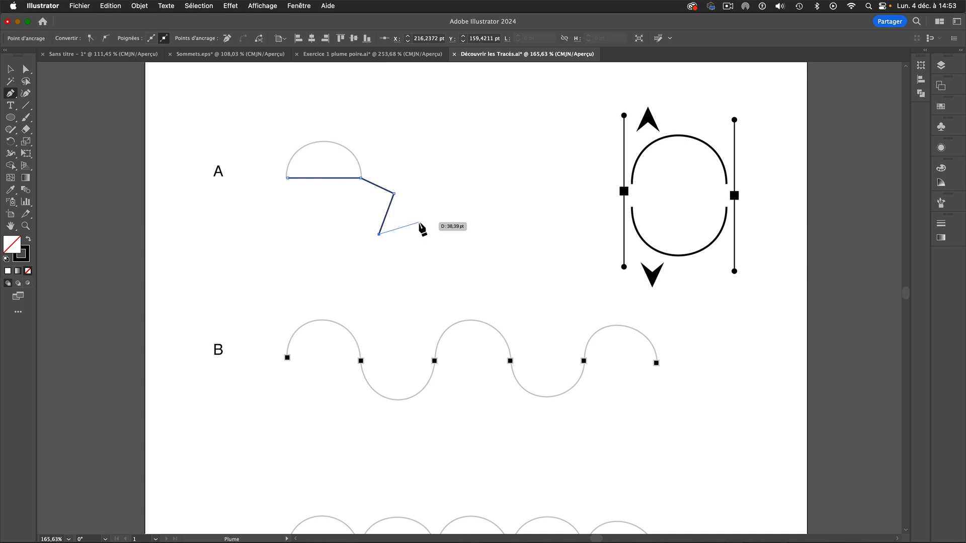
{"action": "key", "text": "super+z"}
{"action": "key", "text": "Delete"}
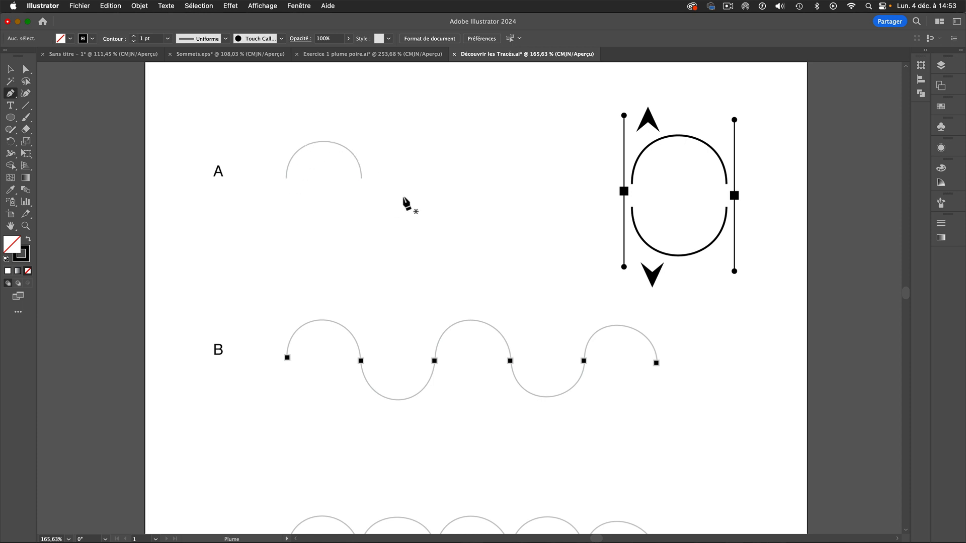
Draw a closed practice oval about 76 by 56 pt beside arc A, using two smooth anchor points with horizontal handles.
{"action": "scroll", "coordinate": [417, 188], "scroll_direction": "right", "scroll_amount": 1}
{"action": "scroll", "coordinate": [417, 188], "scroll_direction": "down", "scroll_amount": 1}
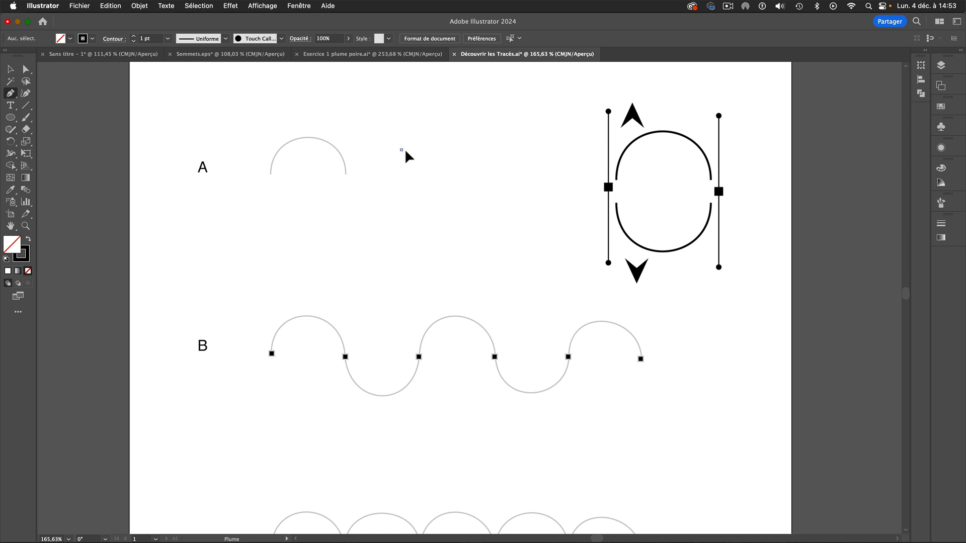
{"action": "left_click_drag", "start_coordinate": [405, 150], "coordinate": [450, 149]}
{"action": "left_click_drag", "start_coordinate": [452, 149], "coordinate": [454, 149]}
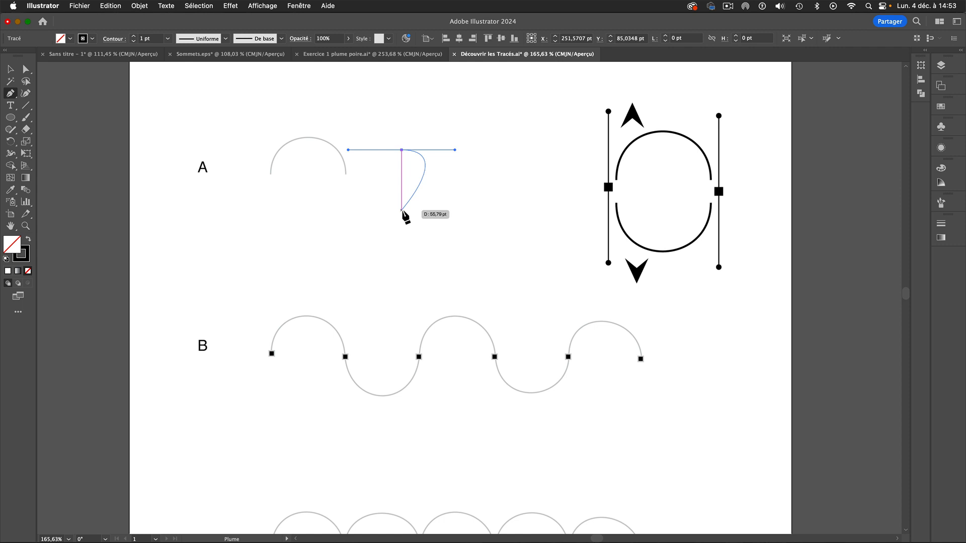
{"action": "left_click", "coordinate": [400, 210]}
{"action": "left_click_drag", "start_coordinate": [400, 210], "coordinate": [346, 210]}
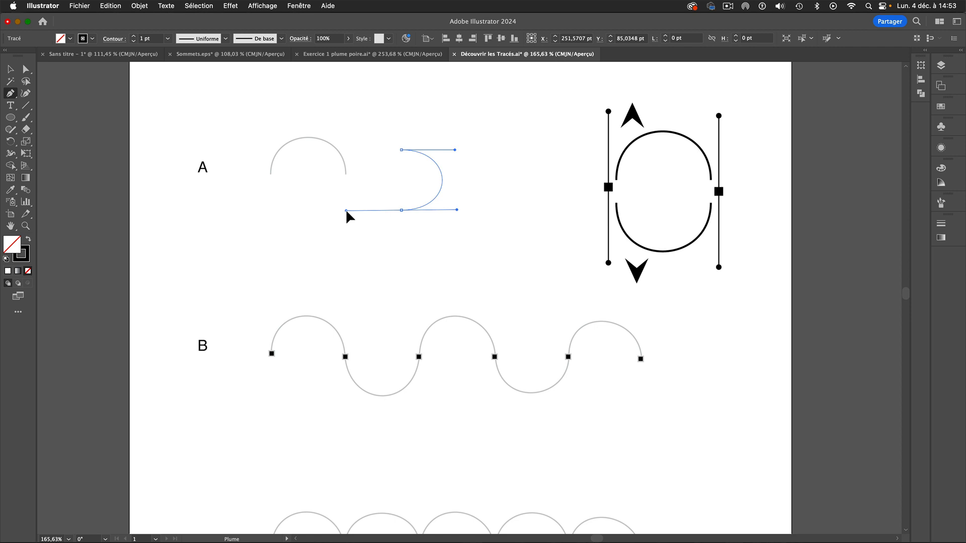
{"action": "left_click_drag", "start_coordinate": [346, 210], "coordinate": [345, 209]}
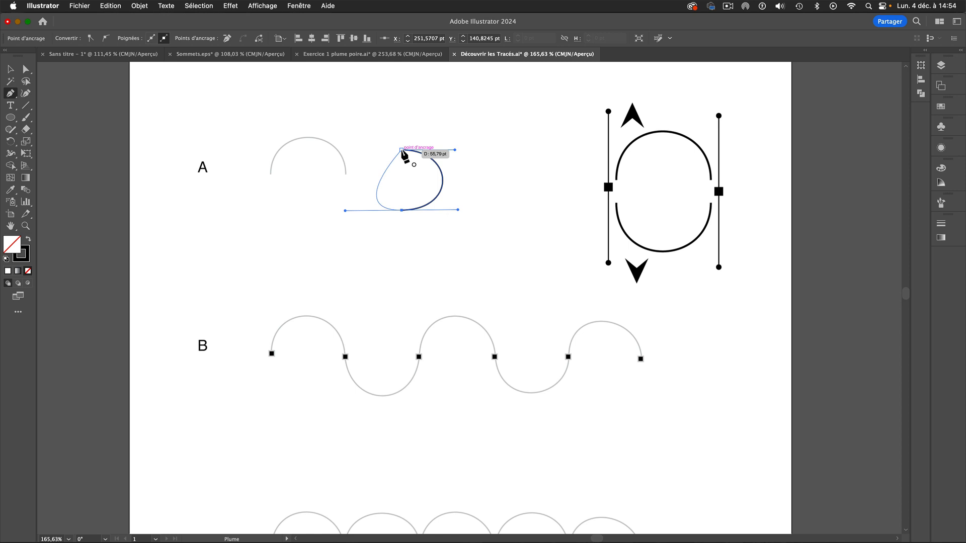
{"action": "left_click_drag", "start_coordinate": [401, 150], "coordinate": [455, 149]}
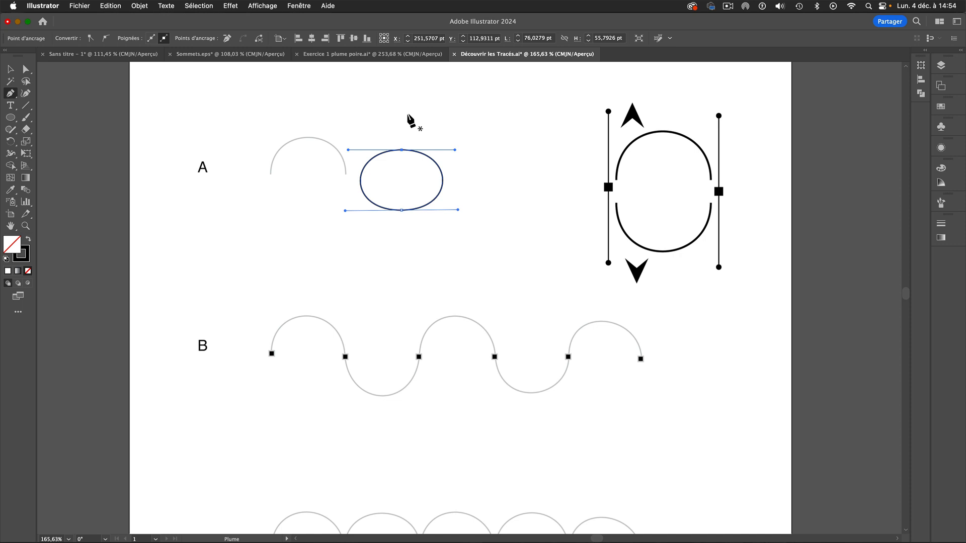
Stretch the practice oval by raising its upper anchor point and pulling its right side outward, and delete the shape.
{"action": "key", "text": "super"}
{"action": "key", "text": "super"}
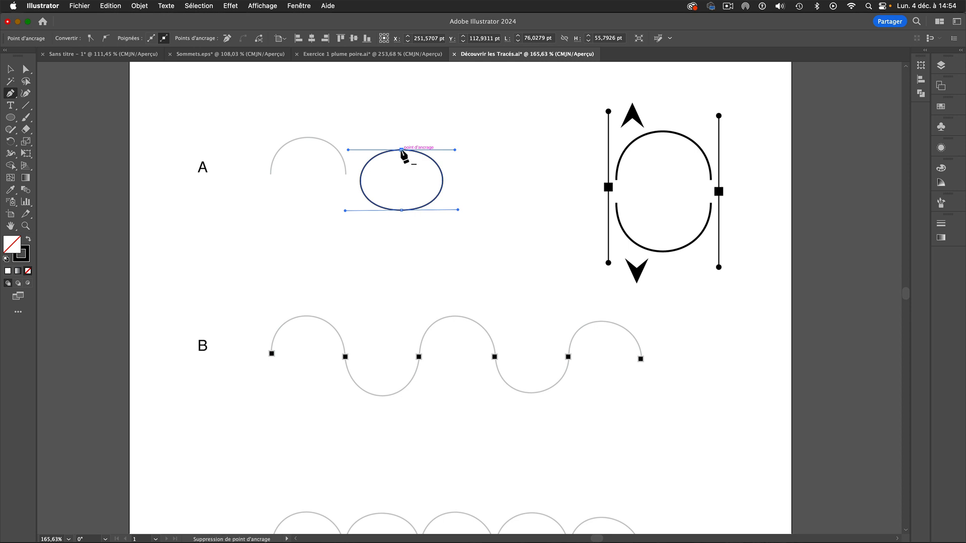
{"action": "key", "text": "super"}
{"action": "left_click_drag", "start_coordinate": [402, 150], "coordinate": [402, 131]}
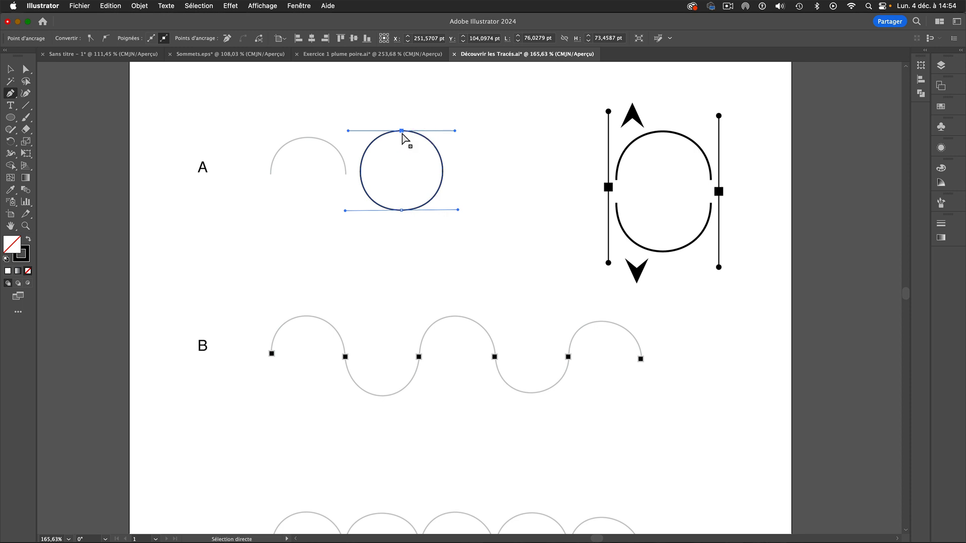
{"action": "mouse_move", "coordinate": [401, 130]}
{"action": "left_mouse_down"}
{"action": "mouse_move", "coordinate": [402, 152]}
{"action": "mouse_move", "coordinate": [401, 135]}
{"action": "left_mouse_up"}
{"action": "left_click_drag", "start_coordinate": [444, 177], "coordinate": [473, 180]}
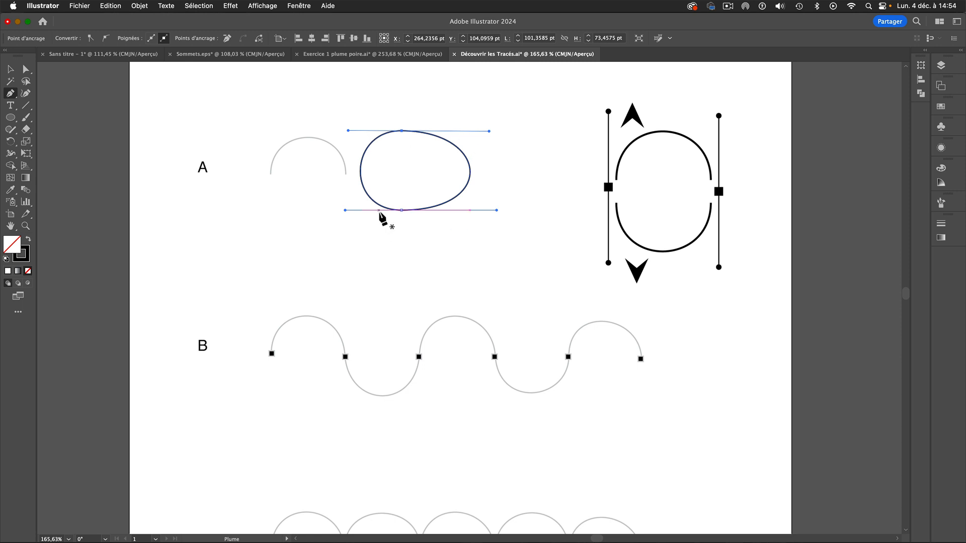
{"action": "key", "text": "Delete"}
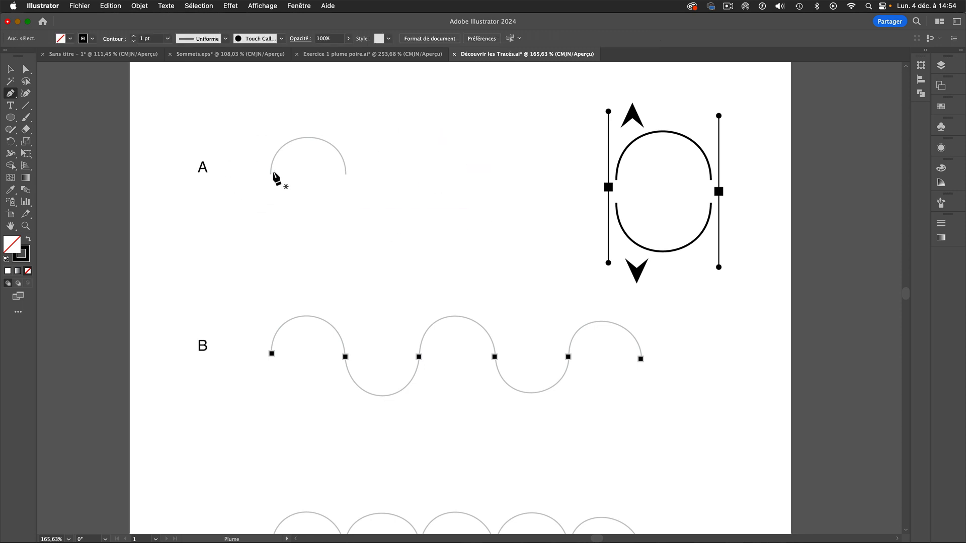
Trace arc A with the Pen tool, placing a smooth anchor point with vertical handles at each end of the guide.
{"action": "left_click_drag", "start_coordinate": [270, 173], "coordinate": [267, 103]}
{"action": "key", "text": "shift"}
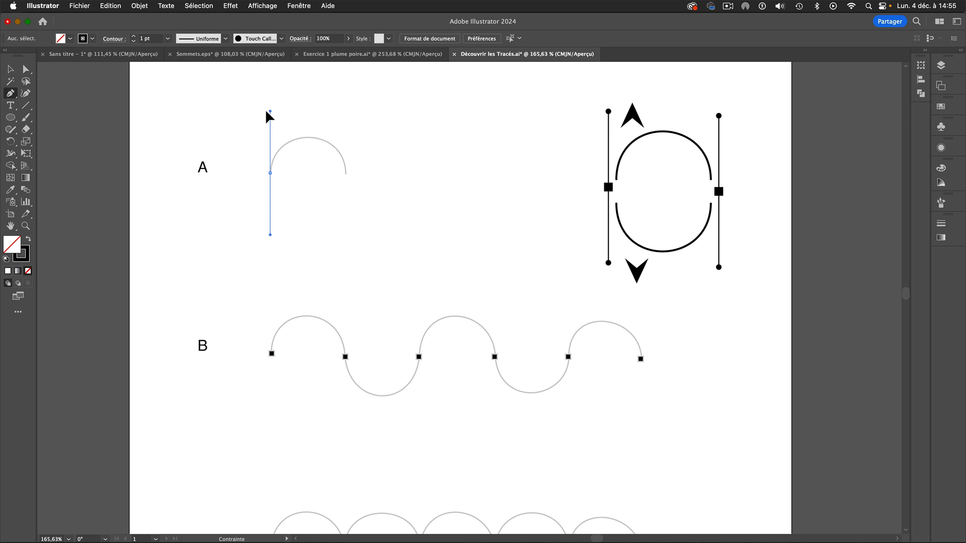
{"action": "left_click_drag", "start_coordinate": [266, 111], "coordinate": [267, 108]}
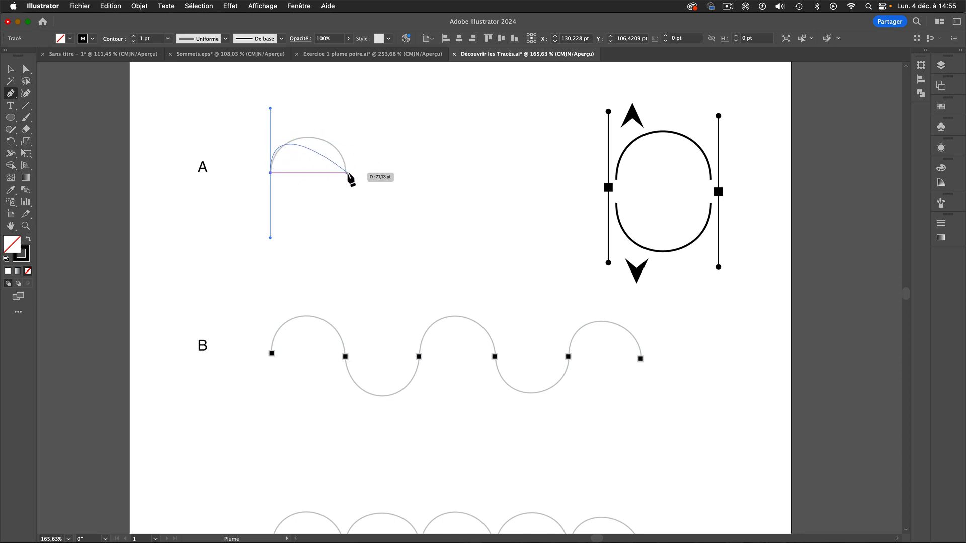
{"action": "left_click_drag", "start_coordinate": [346, 173], "coordinate": [358, 242]}
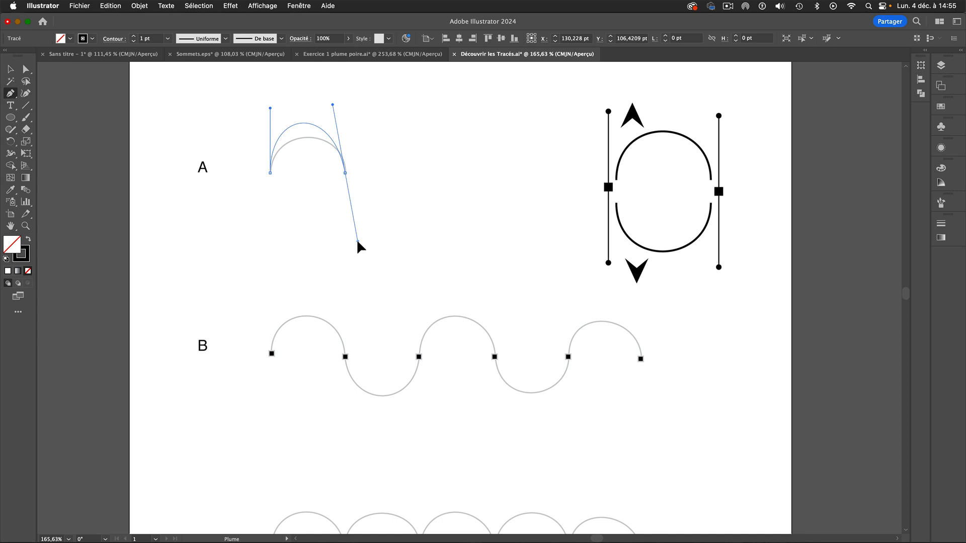
{"action": "key", "text": "shift"}
{"action": "mouse_move", "coordinate": [357, 241]}
{"action": "left_mouse_down"}
{"action": "mouse_move", "coordinate": [356, 208]}
{"action": "mouse_move", "coordinate": [358, 241]}
{"action": "left_mouse_up"}
{"action": "key", "text": "shift"}
{"action": "key", "text": "shift"}
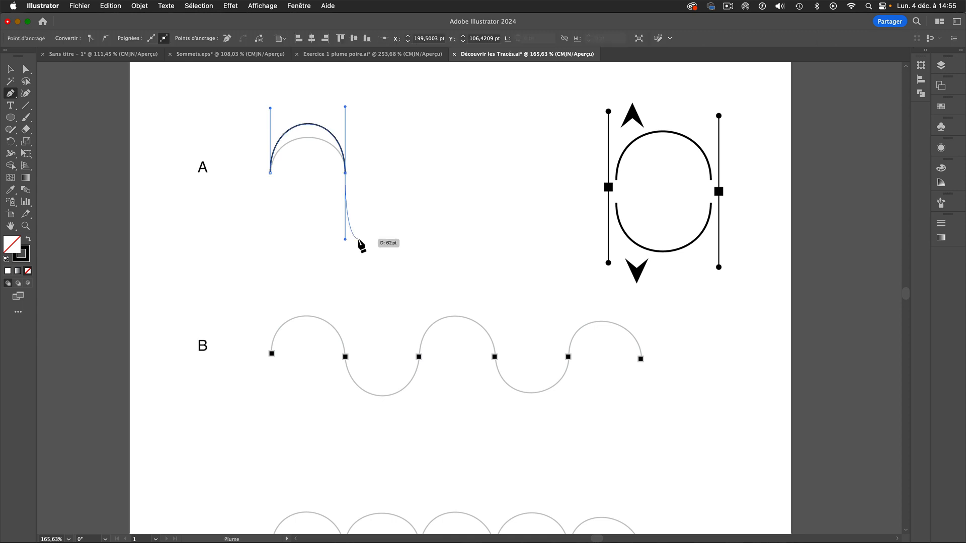
Pull the new curve down onto the grey guide of arc A and end the path.
{"action": "key", "text": "super"}
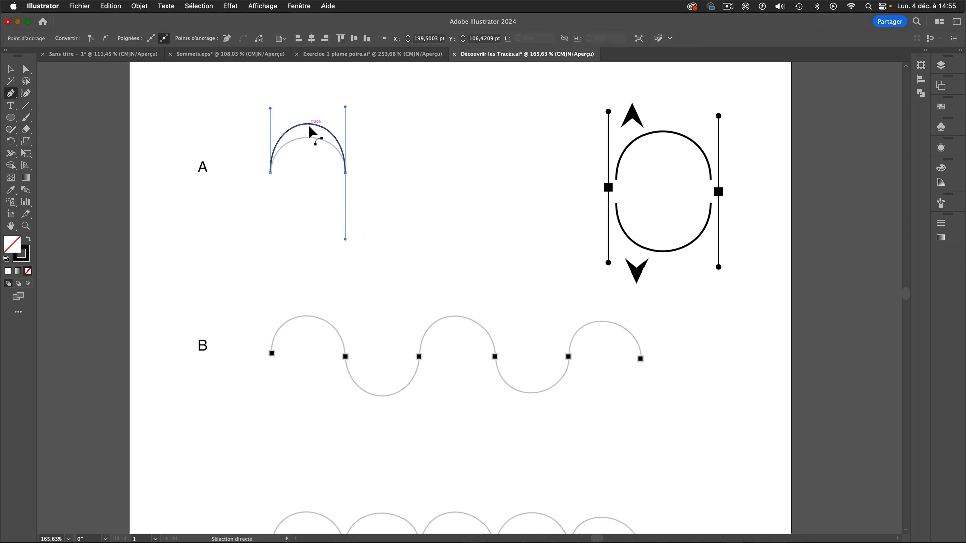
{"action": "left_click_drag", "start_coordinate": [310, 129], "coordinate": [313, 146]}
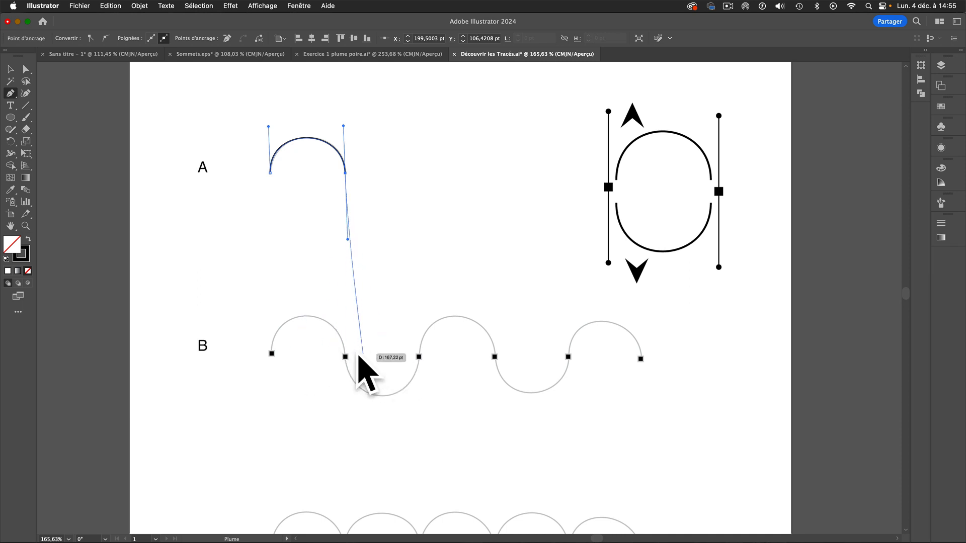
{"action": "key", "text": "super"}
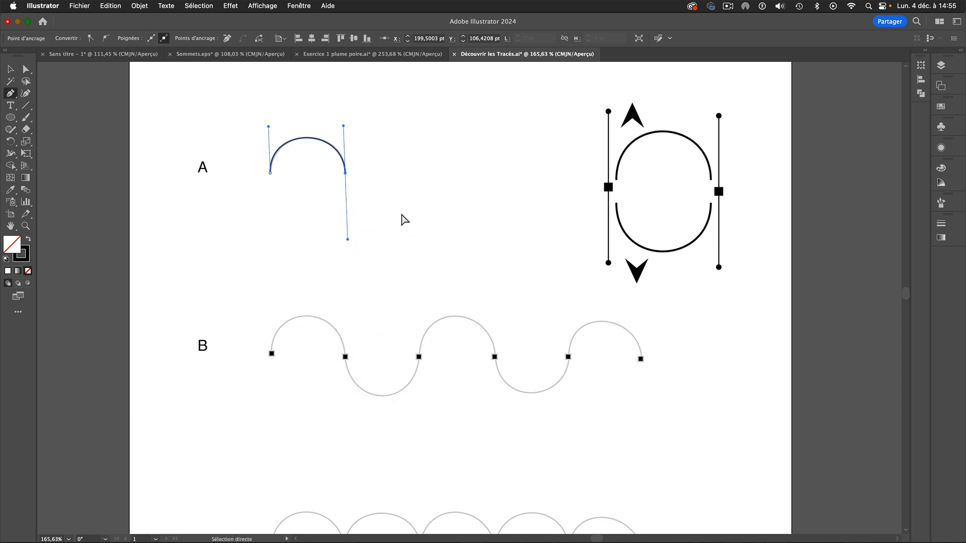
{"action": "left_click", "coordinate": [404, 217], "text": "super"}
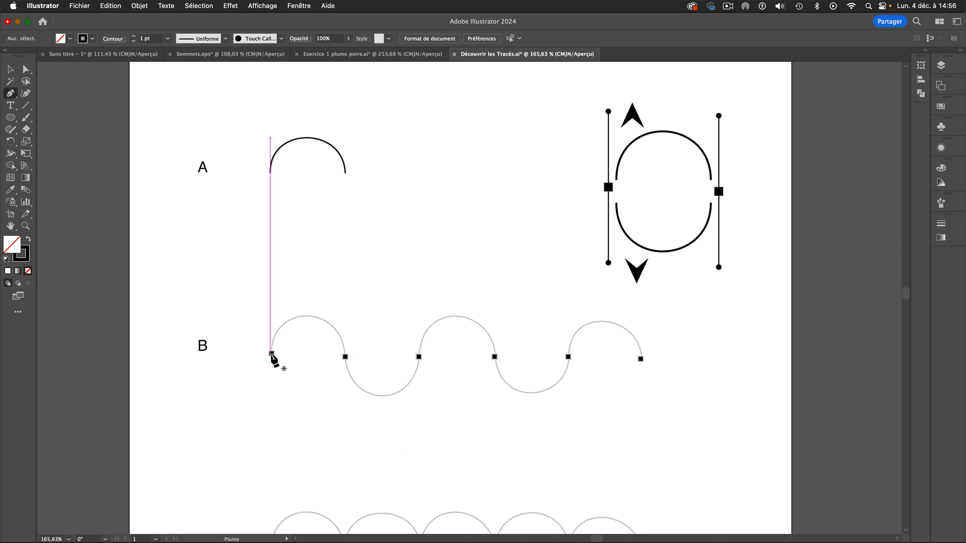
Start the wave path B with smooth anchor points on its first three markers, using vertical handles in alternating directions.
{"action": "left_click_drag", "start_coordinate": [271, 353], "coordinate": [256, 271]}
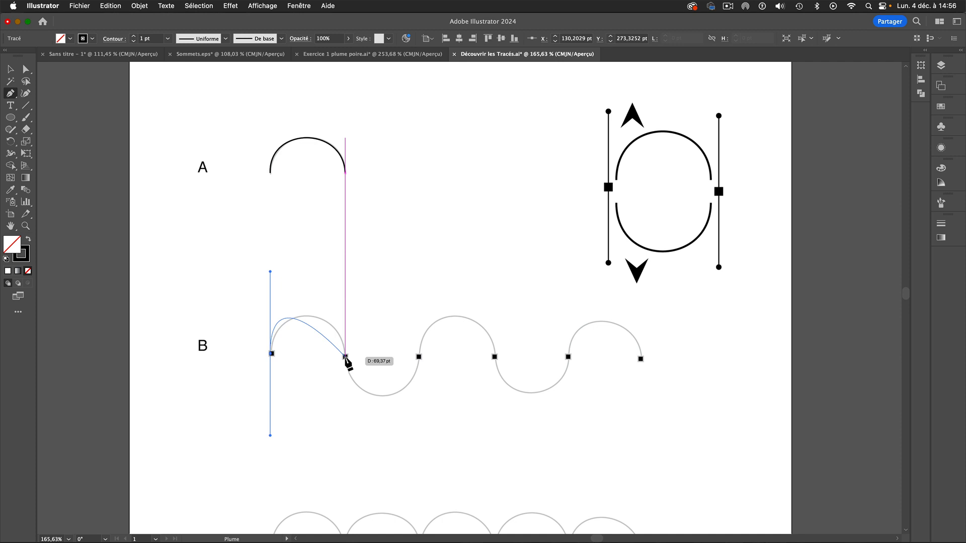
{"action": "left_click_drag", "start_coordinate": [346, 357], "coordinate": [351, 445]}
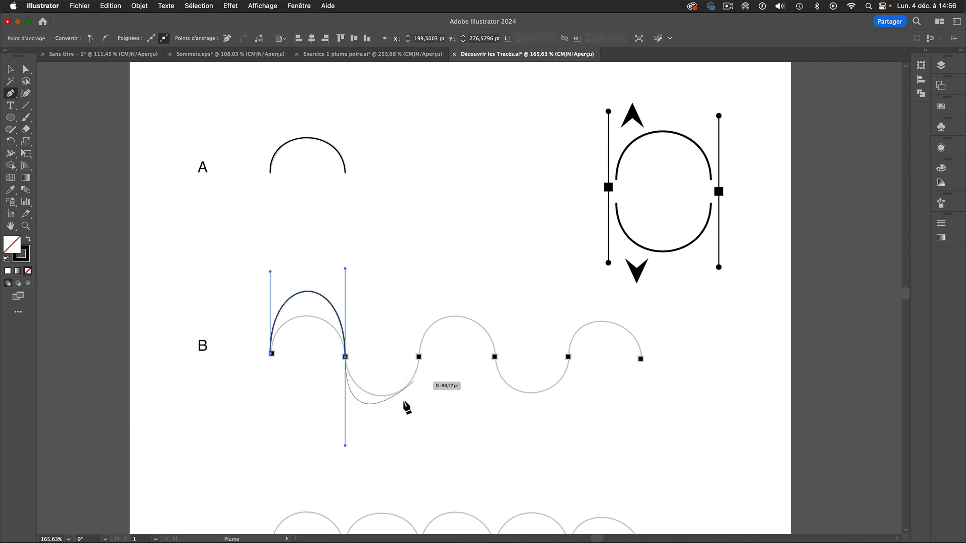
{"action": "left_click_drag", "start_coordinate": [420, 358], "coordinate": [410, 268]}
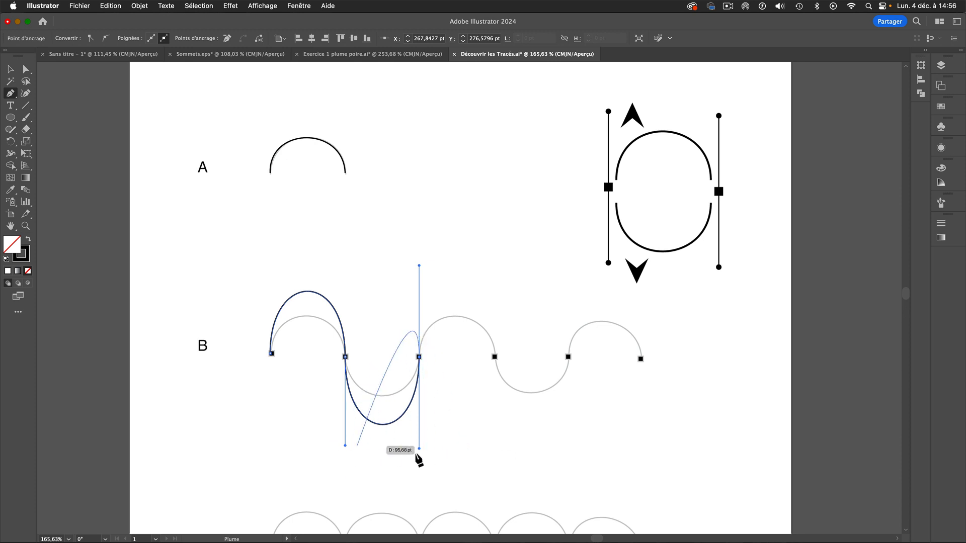
Reshape the second and first curves of wave B to match the grey guide.
{"action": "key", "text": "super"}
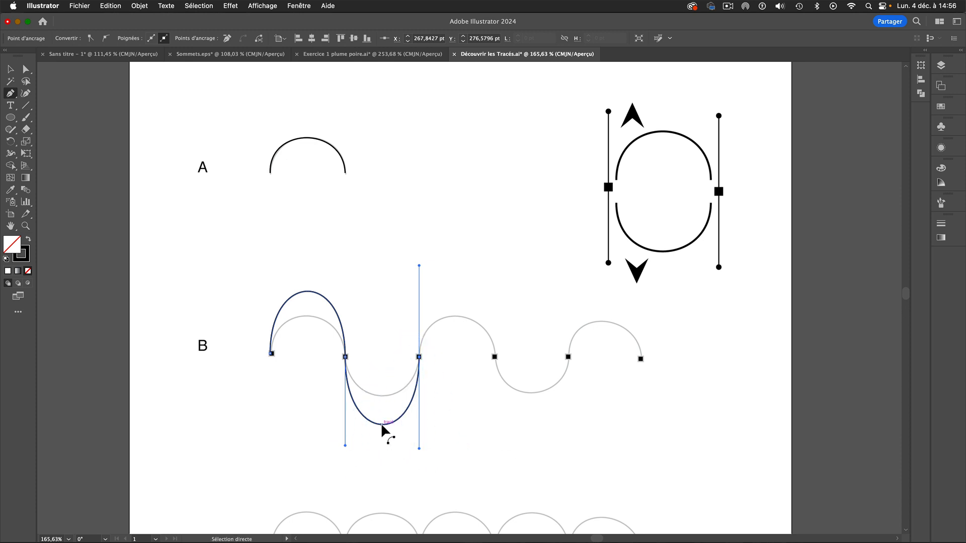
{"action": "left_click_drag", "start_coordinate": [382, 427], "coordinate": [382, 398]}
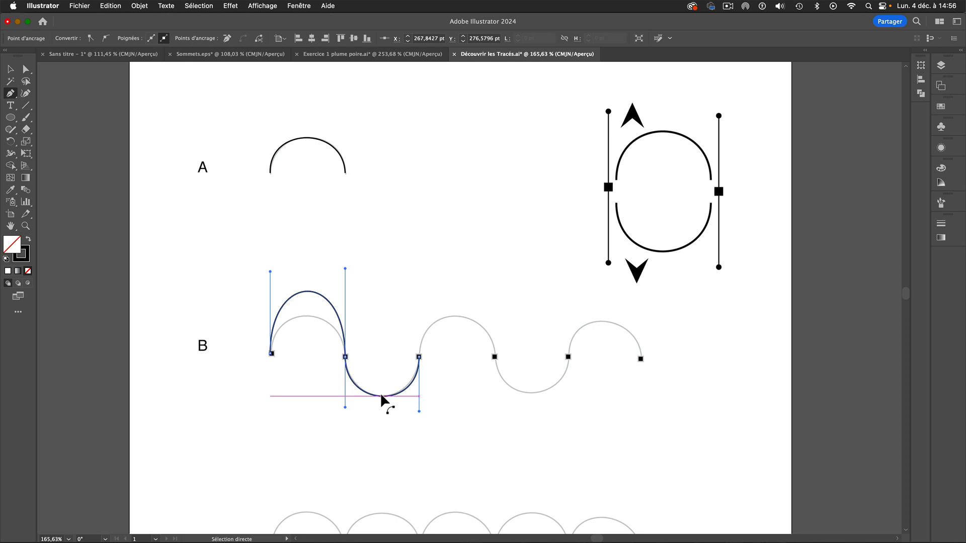
{"action": "mouse_move", "coordinate": [380, 395]}
{"action": "left_mouse_down"}
{"action": "mouse_move", "coordinate": [387, 415]}
{"action": "mouse_move", "coordinate": [386, 398]}
{"action": "left_mouse_up"}
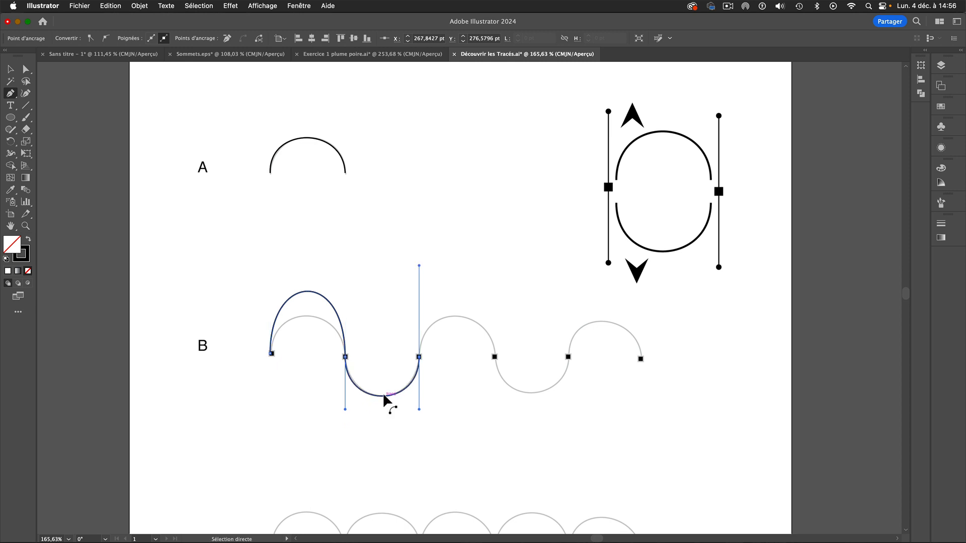
{"action": "left_click_drag", "start_coordinate": [309, 296], "coordinate": [312, 327]}
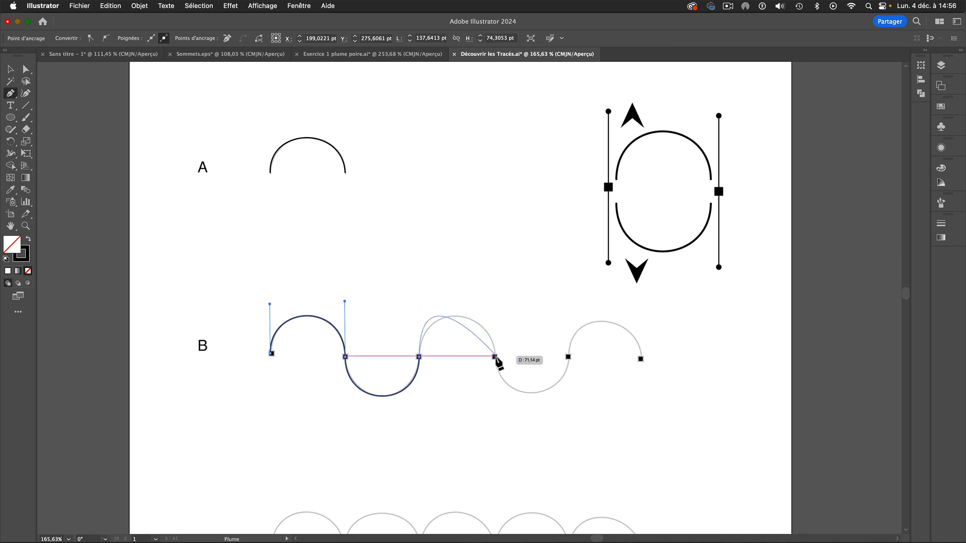
Continue wave B through its last three markers with smooth anchor points and alternating vertical handles.
{"action": "left_click_drag", "start_coordinate": [494, 357], "coordinate": [500, 450]}
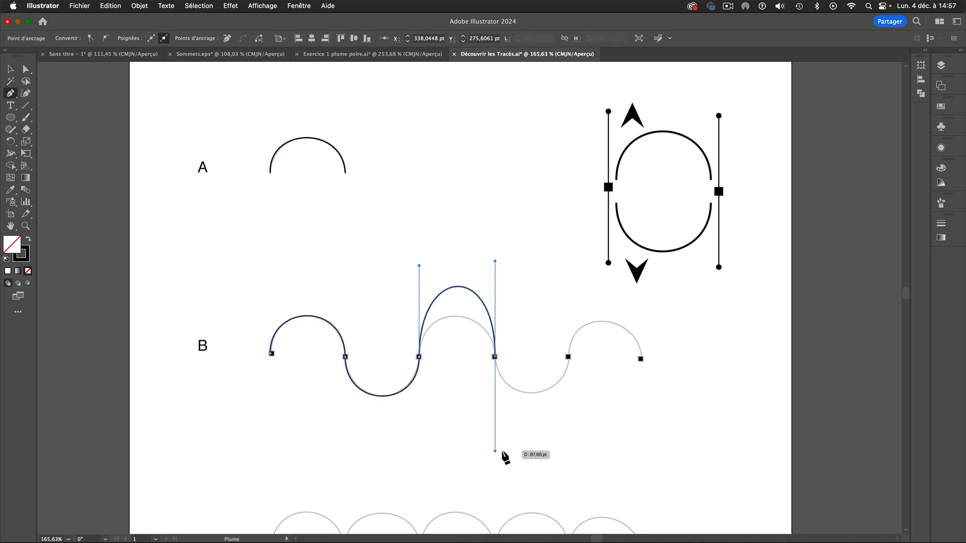
{"action": "left_click_drag", "start_coordinate": [568, 358], "coordinate": [568, 287]}
{"action": "left_click_drag", "start_coordinate": [640, 359], "coordinate": [640, 435]}
Reshape the third, fourth and fifth curves of wave B to match the grey guide and end the path.
{"action": "key", "text": "super"}
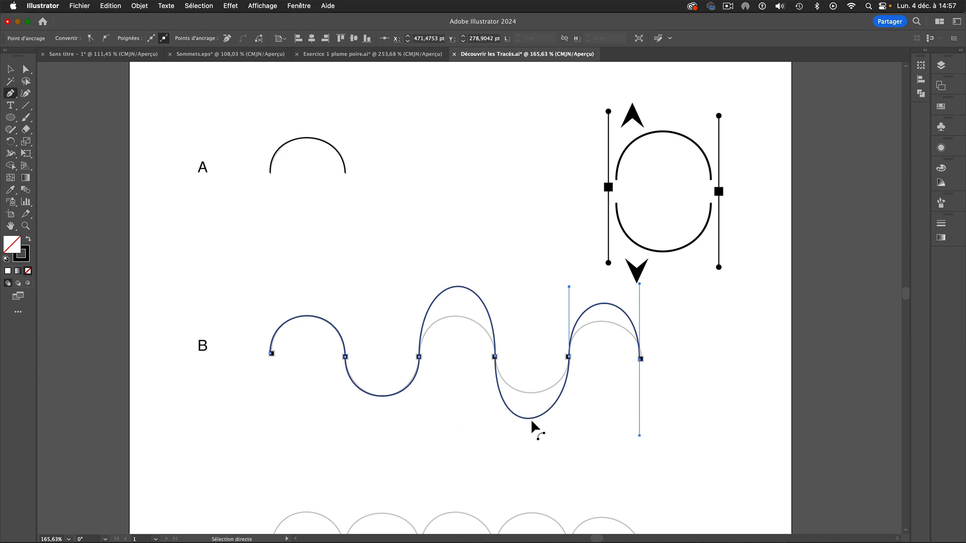
{"action": "left_click_drag", "start_coordinate": [532, 419], "coordinate": [534, 399]}
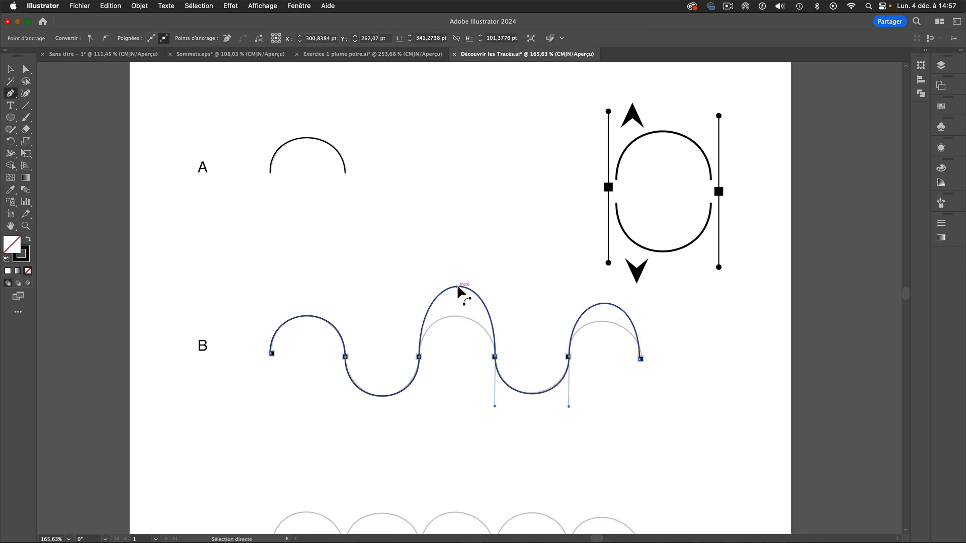
{"action": "left_click_drag", "start_coordinate": [457, 286], "coordinate": [453, 326]}
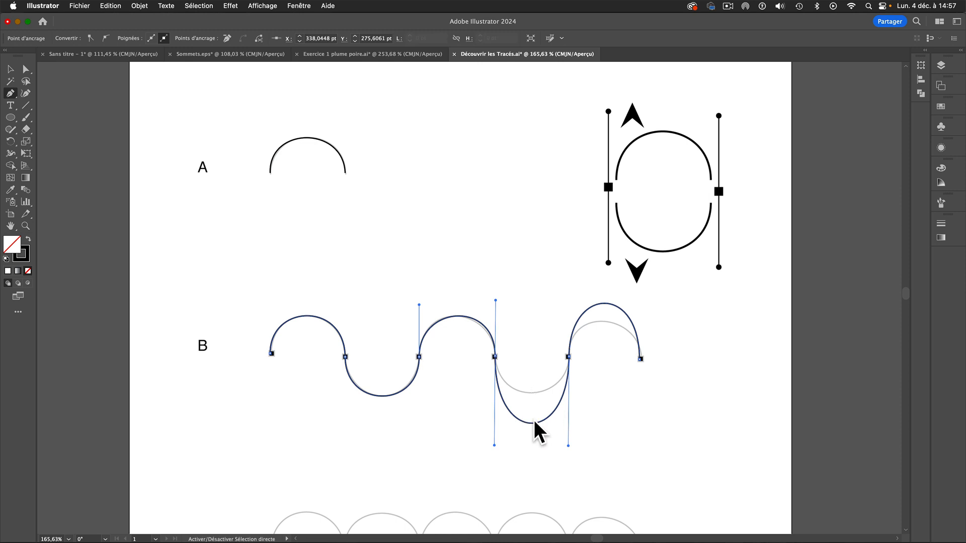
{"action": "left_click", "coordinate": [553, 442]}
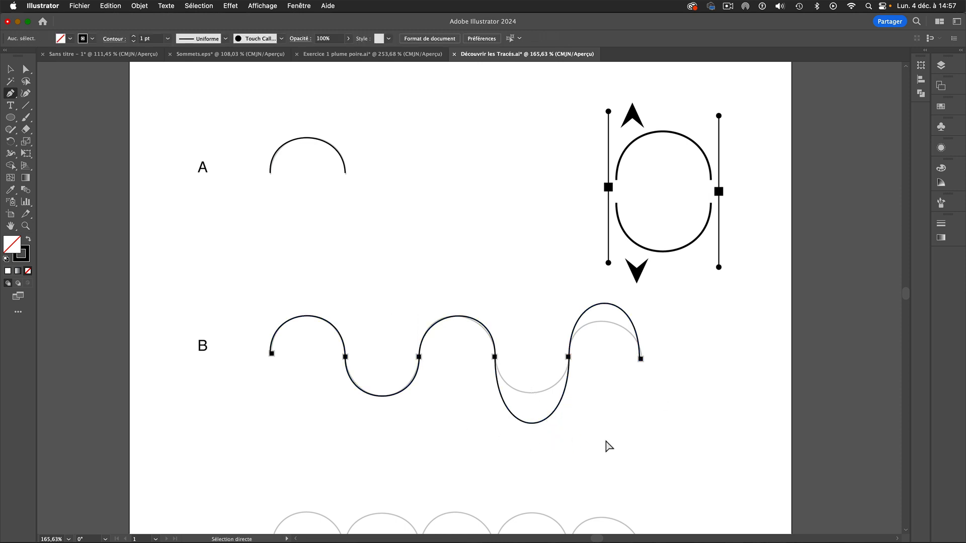
{"action": "left_click_drag", "start_coordinate": [536, 423], "coordinate": [537, 399]}
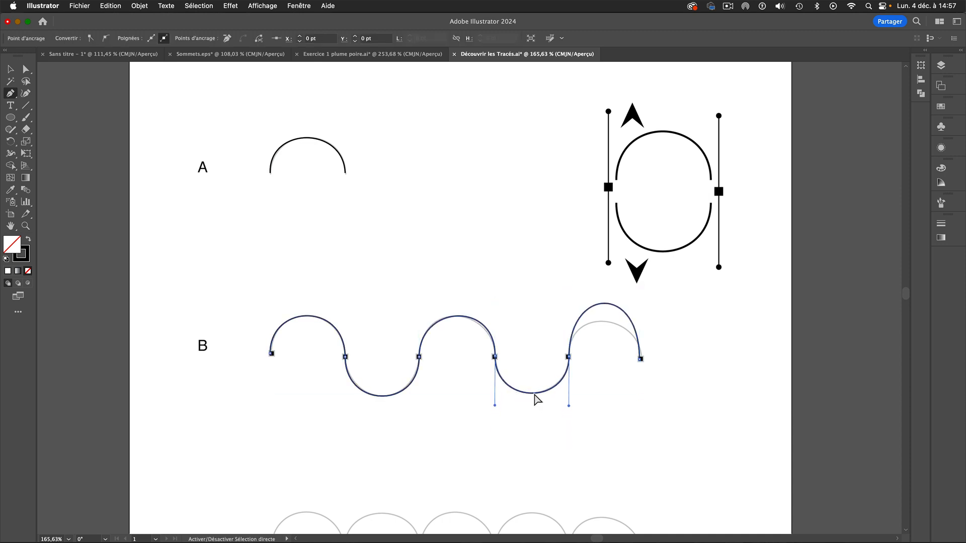
{"action": "left_click", "coordinate": [610, 303]}
{"action": "left_click_drag", "start_coordinate": [609, 303], "coordinate": [606, 324]}
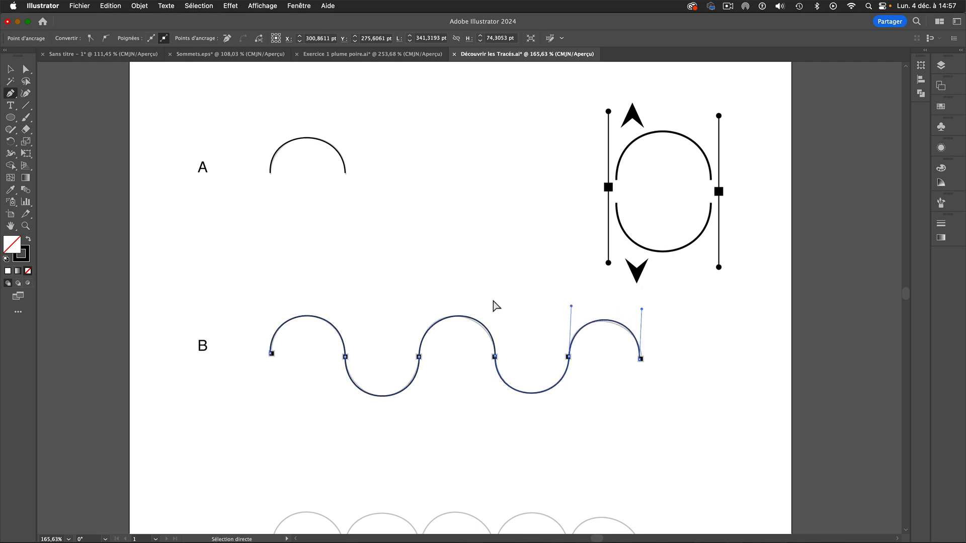
{"action": "left_click", "coordinate": [612, 404], "text": "super"}
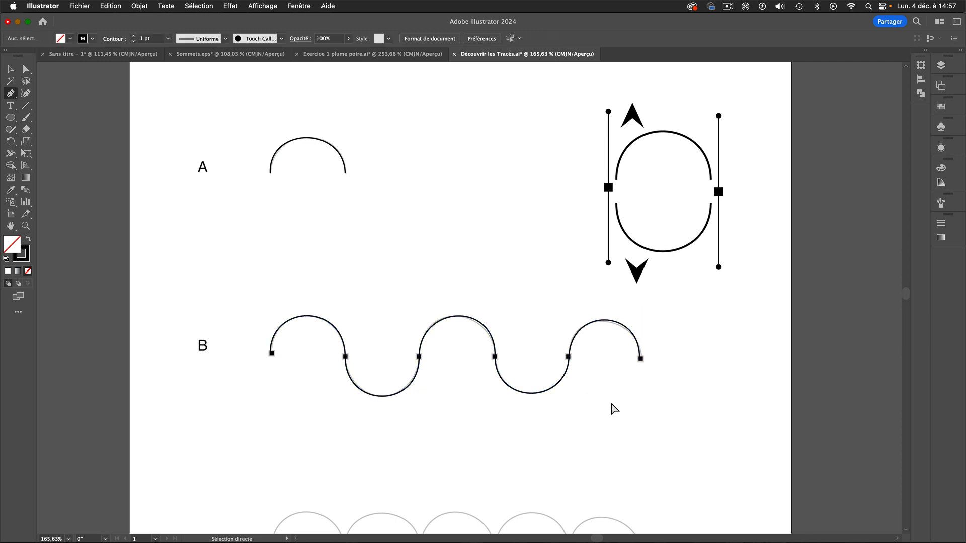
Start path C with smooth anchor points on its first two markers, using vertical handles to form the first arch.
{"action": "scroll", "coordinate": [528, 447], "scroll_direction": "down", "scroll_amount": 5}
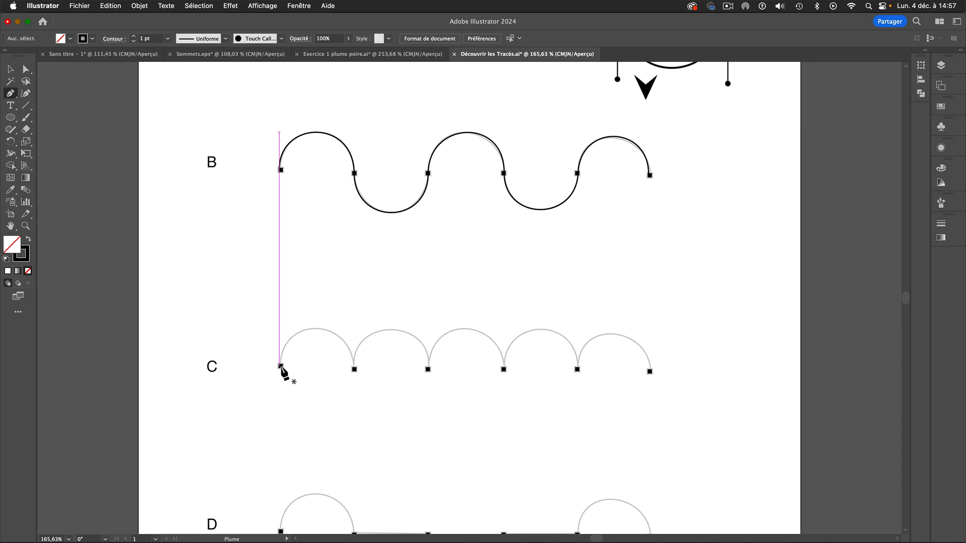
{"action": "left_click_drag", "start_coordinate": [281, 366], "coordinate": [279, 290]}
{"action": "key", "text": "shift"}
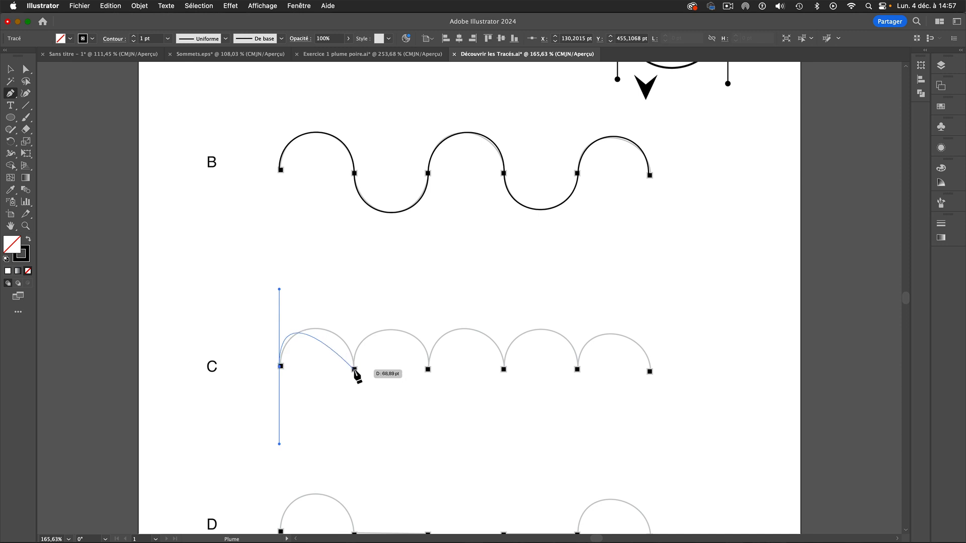
{"action": "left_click_drag", "start_coordinate": [354, 370], "coordinate": [361, 451]}
{"action": "key", "text": "shift"}
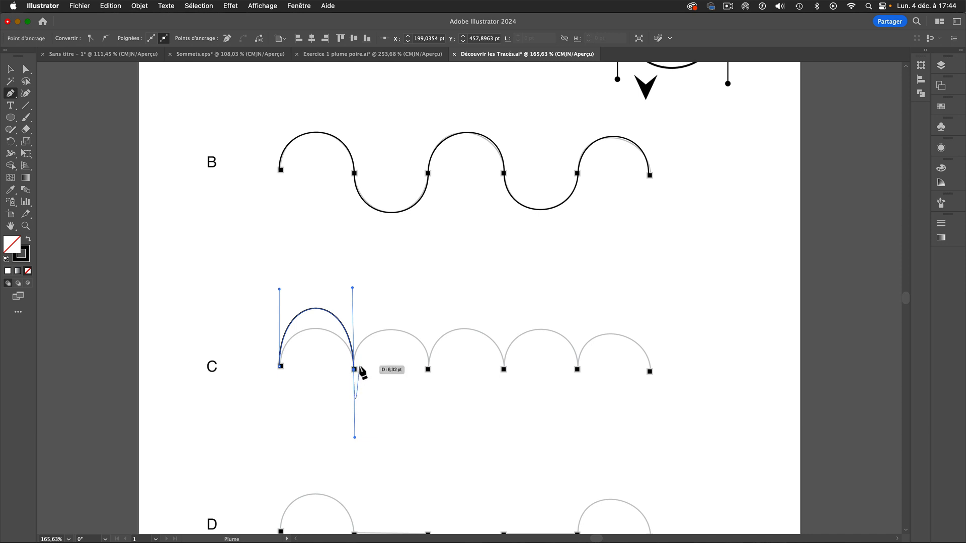
Break the outgoing handle of the second anchor point on path C and point it upward for the next arch.
{"action": "left_click_drag", "start_coordinate": [355, 371], "coordinate": [361, 442]}
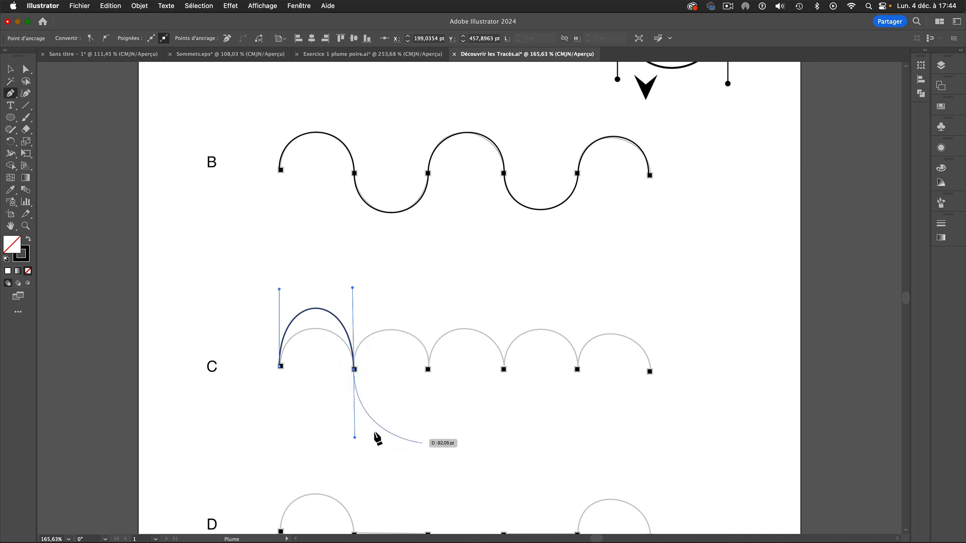
{"action": "key", "text": "alt"}
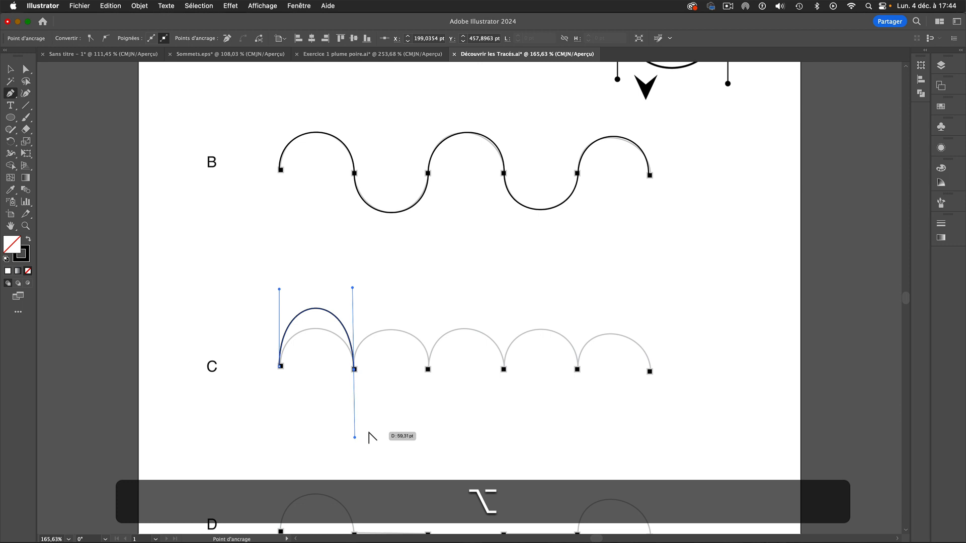
{"action": "key", "text": "alt+super"}
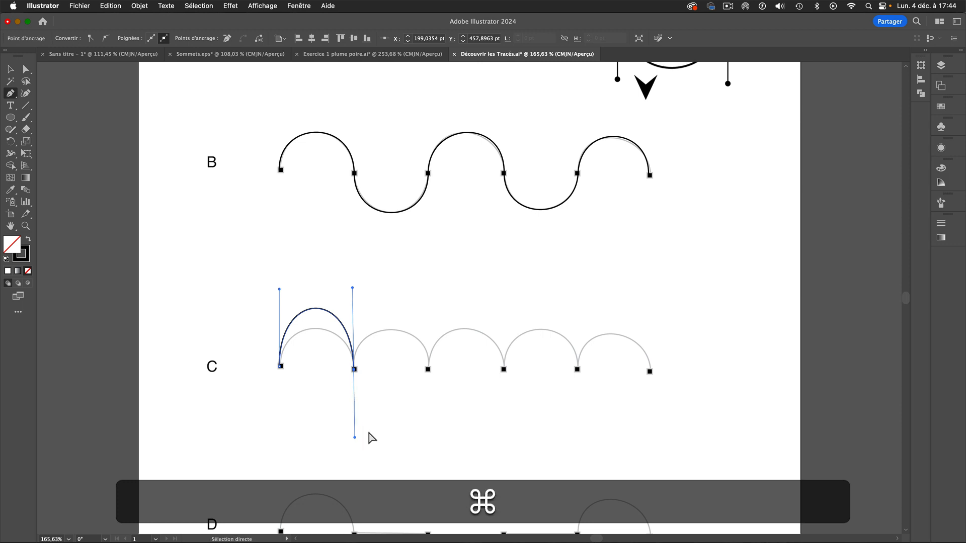
{"action": "key", "text": "alt"}
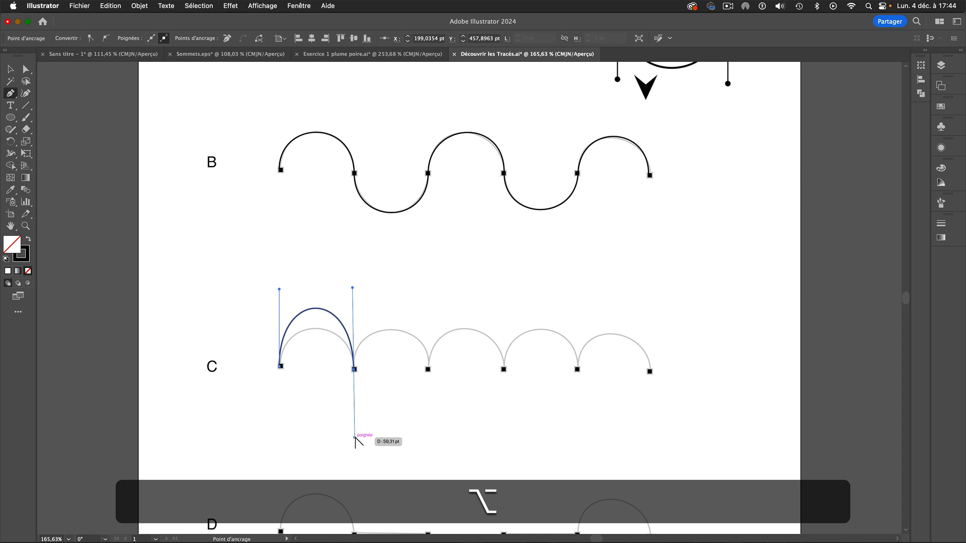
{"action": "left_click_drag", "start_coordinate": [354, 437], "coordinate": [358, 259]}
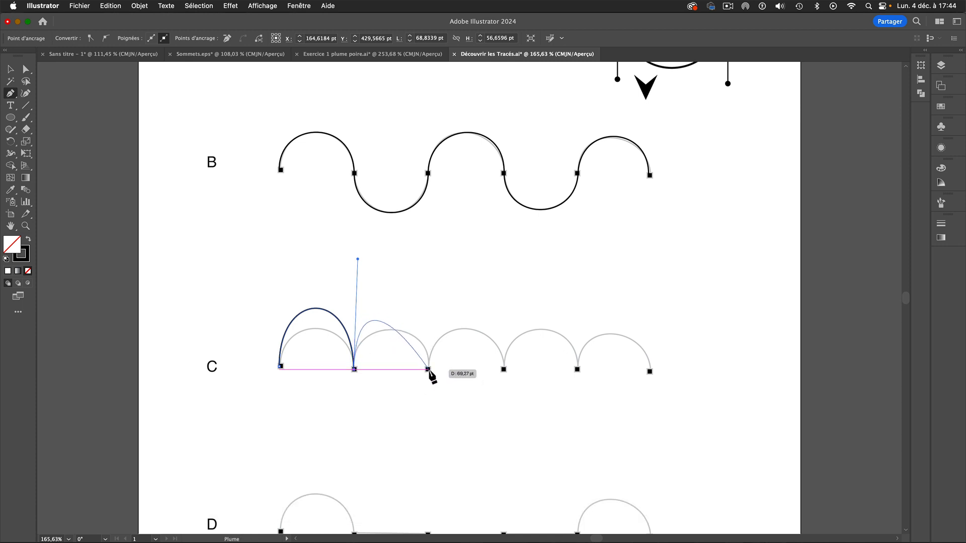
Continue path C through its last four markers, breaking the handles at each anchor point so that they point upward.
{"action": "left_click_drag", "start_coordinate": [428, 370], "coordinate": [437, 266]}
{"action": "key", "text": "alt"}
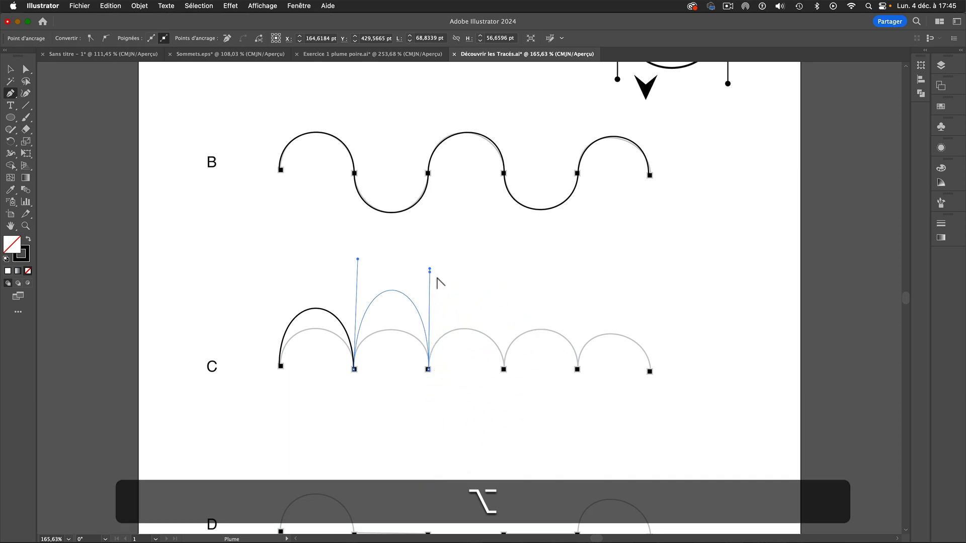
{"action": "left_click_drag", "start_coordinate": [504, 369], "coordinate": [505, 270]}
{"action": "key", "text": "alt"}
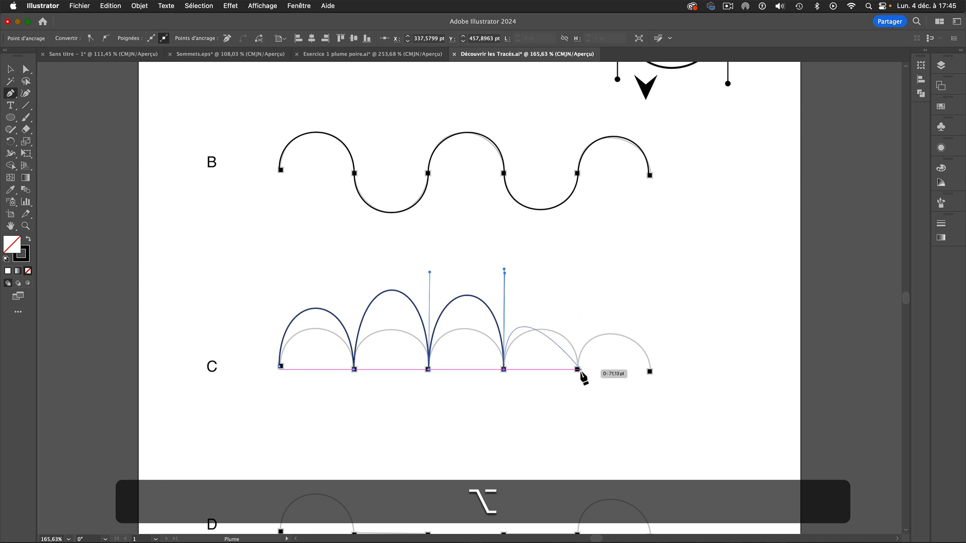
{"action": "left_click_drag", "start_coordinate": [578, 370], "coordinate": [595, 329]}
{"action": "key", "text": "alt"}
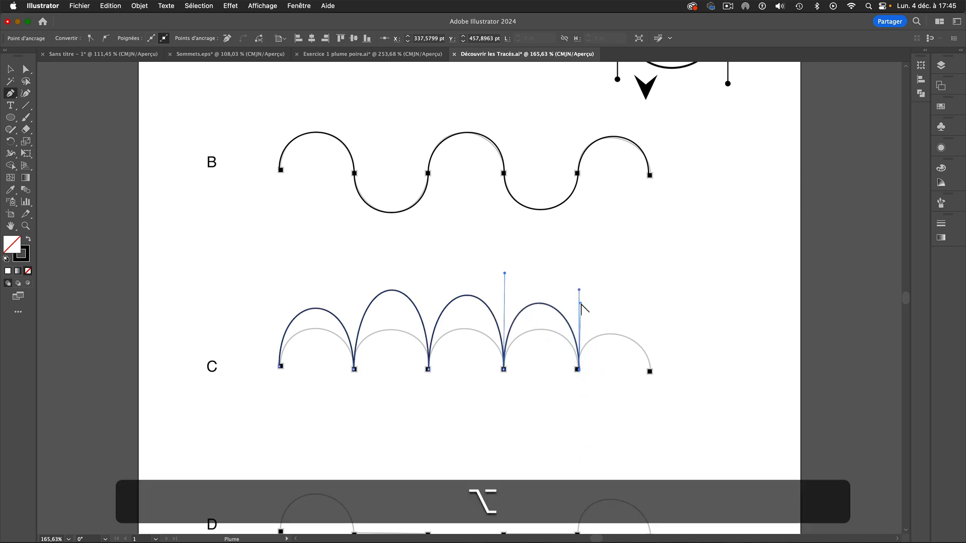
{"action": "left_click_drag", "start_coordinate": [649, 371], "coordinate": [654, 316]}
{"action": "key", "text": "alt"}
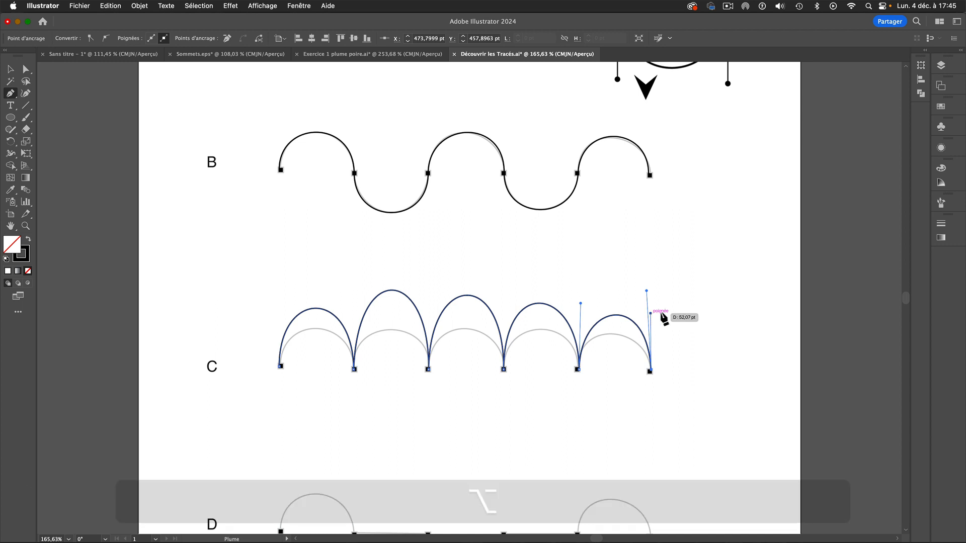
Lower the fifth arch of path C onto the grey guide and adjust its two handles to fit.
{"action": "key", "text": "super"}
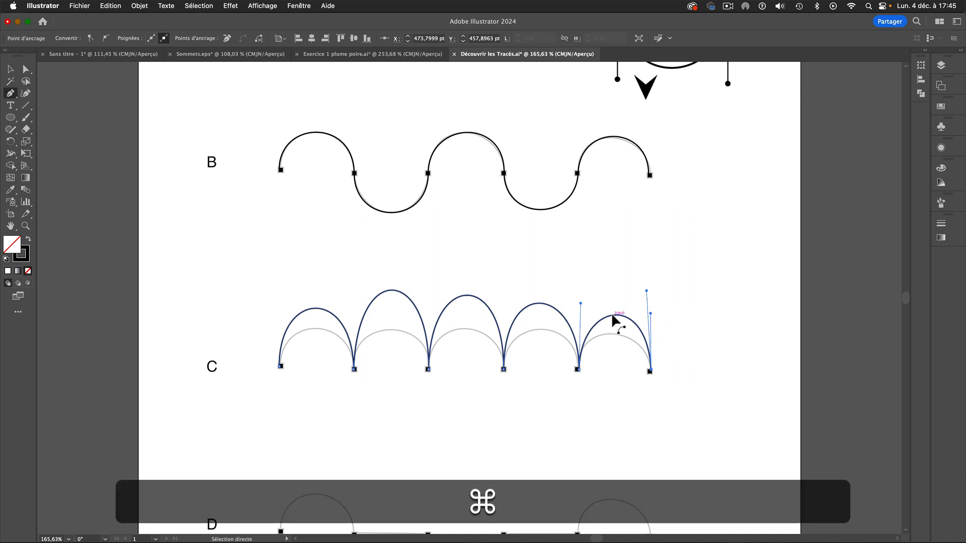
{"action": "mouse_move", "coordinate": [616, 316]}
{"action": "left_mouse_down"}
{"action": "mouse_move", "coordinate": [610, 336]}
{"action": "mouse_move", "coordinate": [624, 338]}
{"action": "mouse_move", "coordinate": [613, 331]}
{"action": "left_mouse_up"}
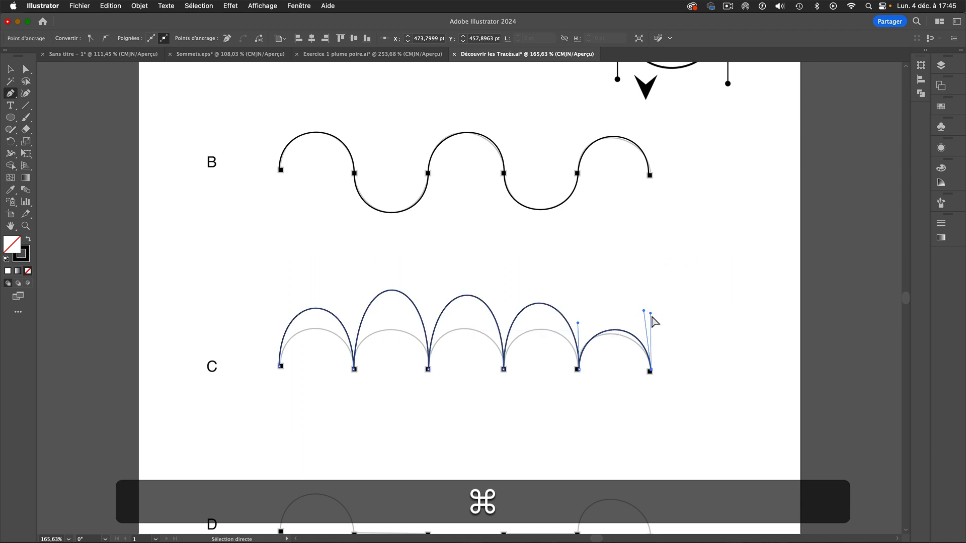
{"action": "mouse_move", "coordinate": [646, 315]}
{"action": "left_mouse_down"}
{"action": "mouse_move", "coordinate": [667, 319]}
{"action": "mouse_move", "coordinate": [642, 305]}
{"action": "mouse_move", "coordinate": [646, 338]}
{"action": "mouse_move", "coordinate": [645, 328]}
{"action": "left_mouse_up"}
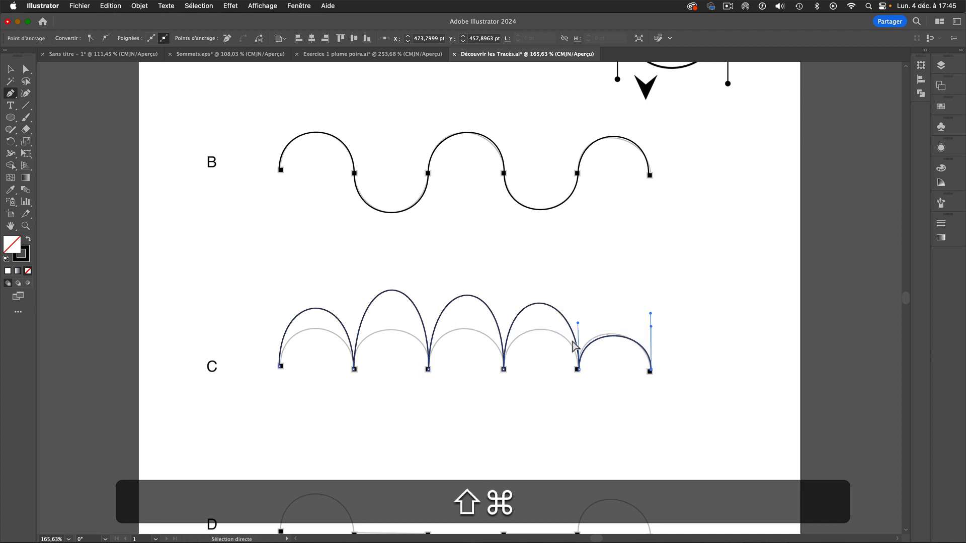
{"action": "left_click", "coordinate": [578, 325]}
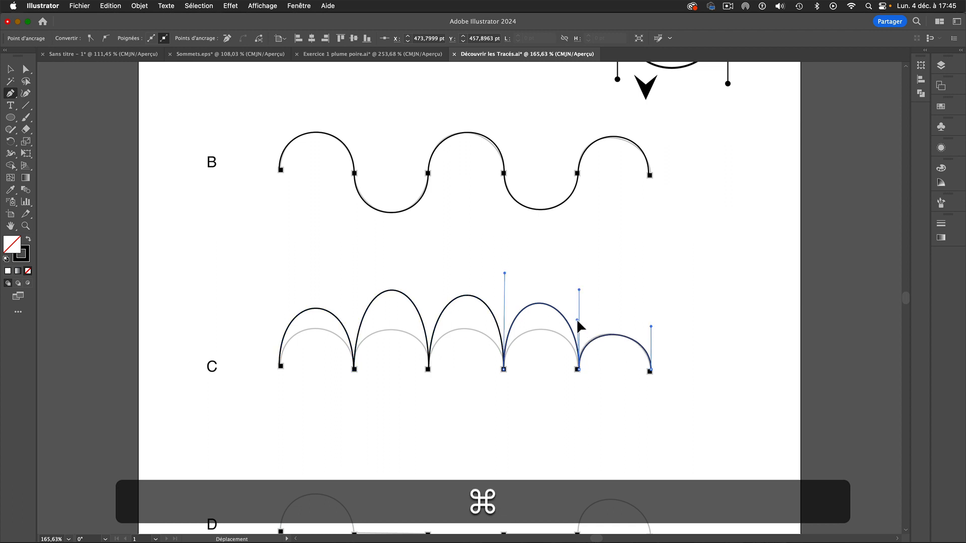
{"action": "left_click", "coordinate": [617, 336]}
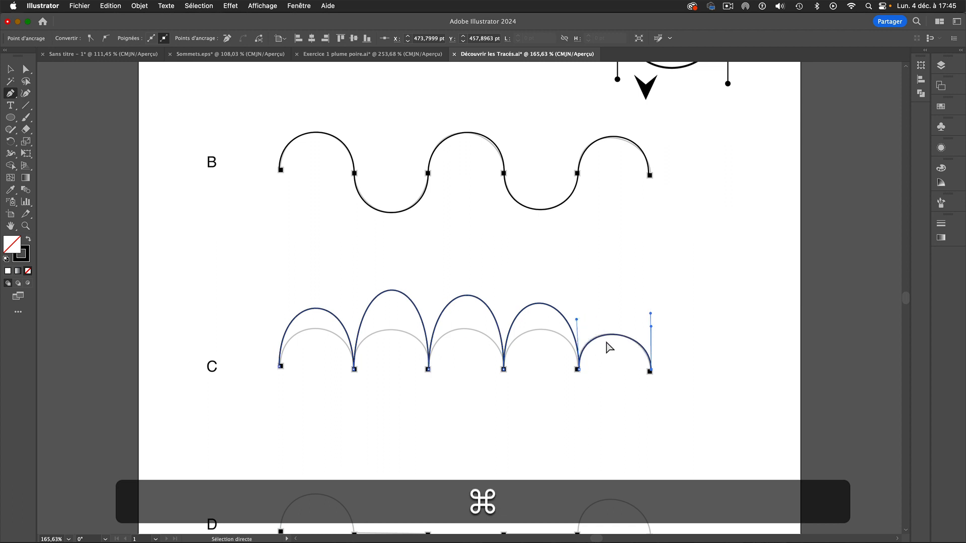
Shorten the vertical handles of the fourth arch of path C to match the guide and end the path.
{"action": "left_click", "coordinate": [546, 304]}
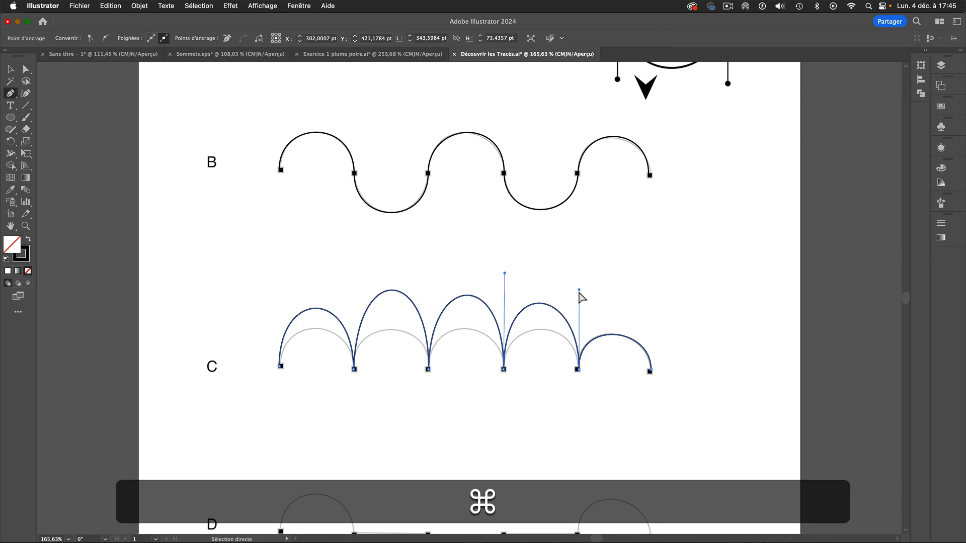
{"action": "left_click_drag", "start_coordinate": [579, 290], "coordinate": [577, 330]}
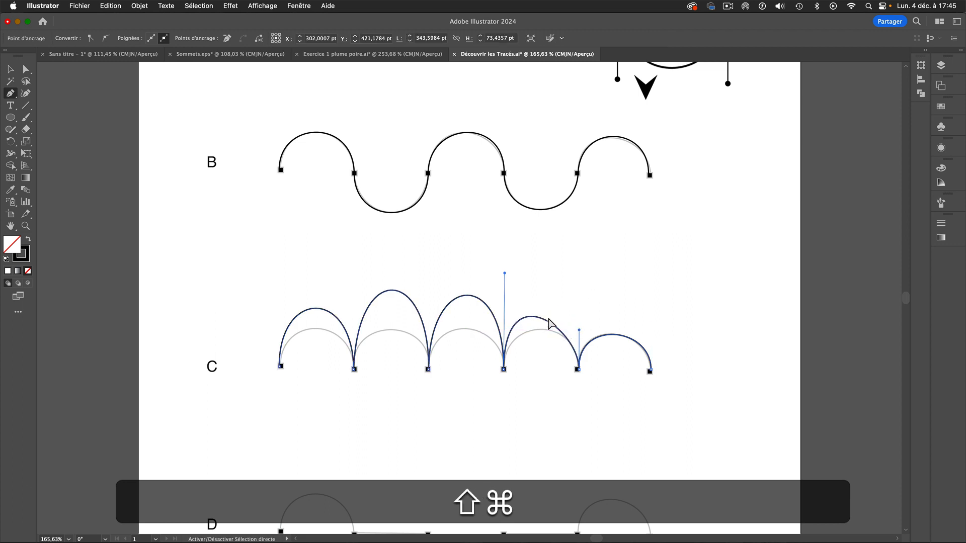
{"action": "left_click_drag", "start_coordinate": [504, 273], "coordinate": [503, 304]}
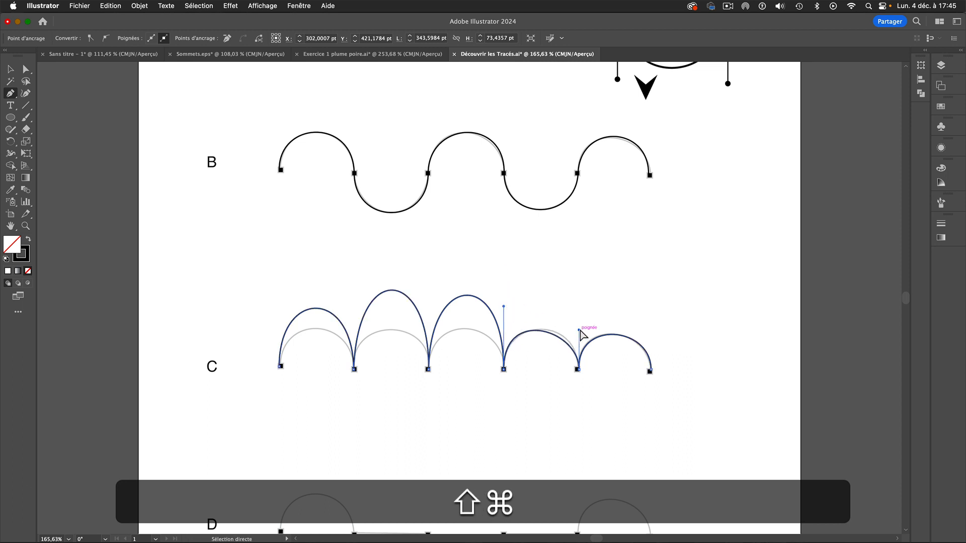
{"action": "left_click_drag", "start_coordinate": [579, 330], "coordinate": [579, 321]}
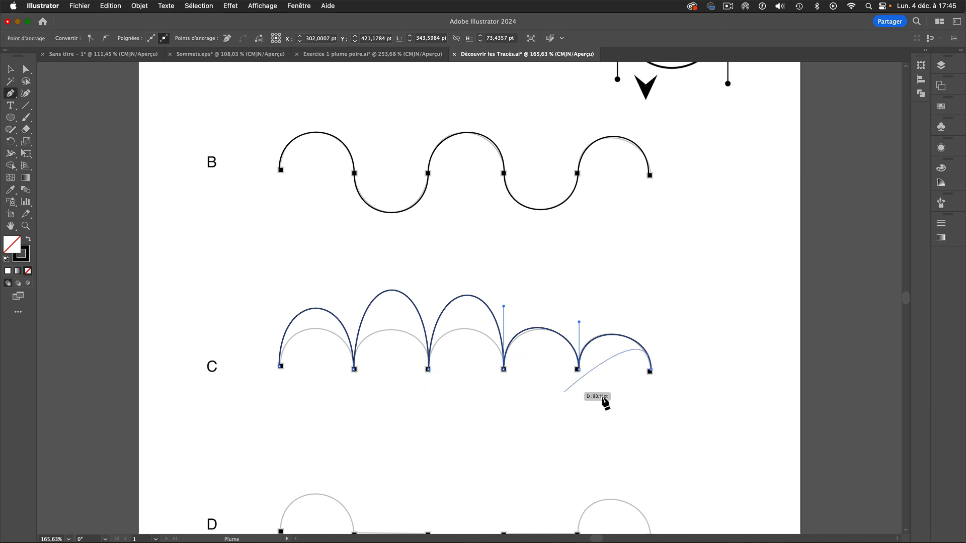
{"action": "key", "text": "super"}
{"action": "left_click", "coordinate": [704, 394], "text": "super"}
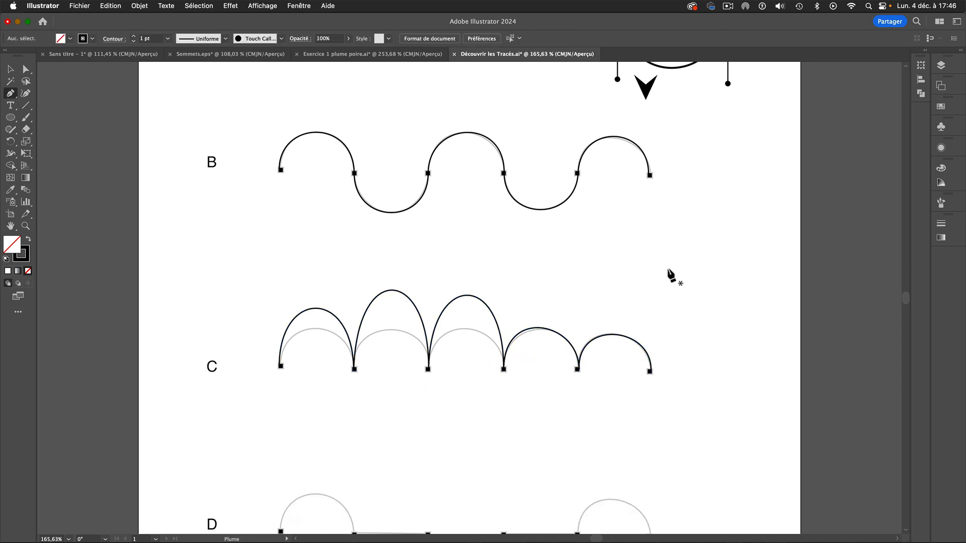
Start path D with smooth anchor points on its first two markers, using vertical handles to form the first arch.
{"action": "key", "text": "space"}
{"action": "left_click_drag", "start_coordinate": [396, 428], "coordinate": [379, 188]}
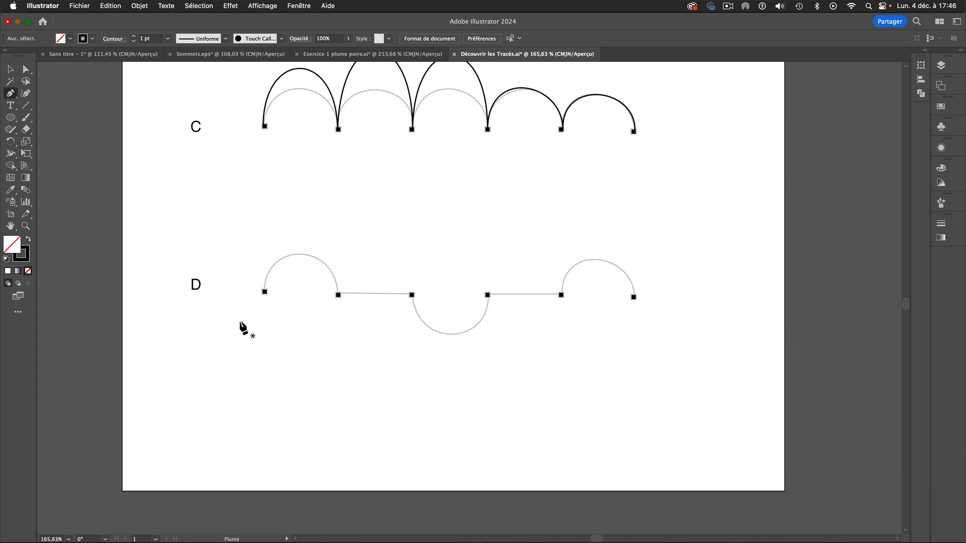
{"action": "left_click_drag", "start_coordinate": [264, 290], "coordinate": [259, 213]}
{"action": "key", "text": "shift"}
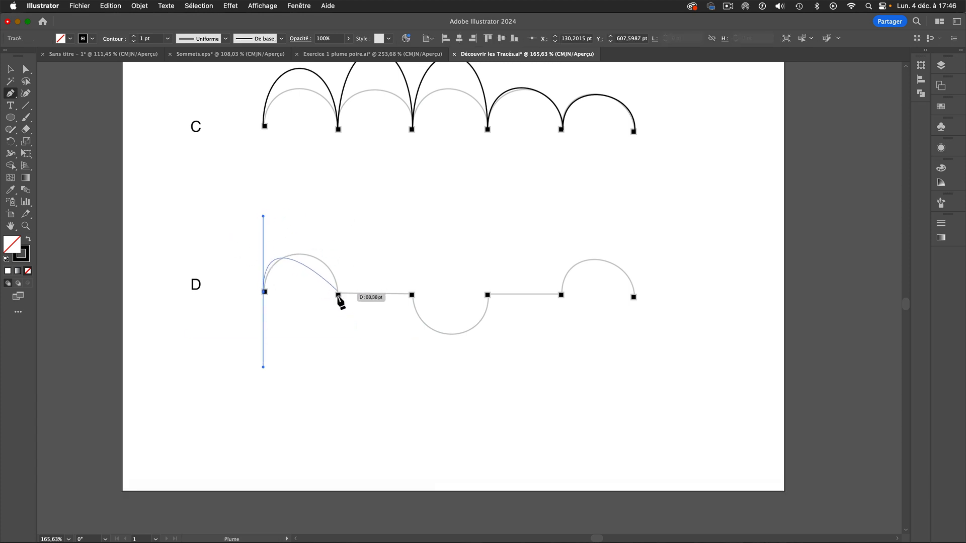
{"action": "left_click_drag", "start_coordinate": [338, 295], "coordinate": [338, 373]}
{"action": "key", "text": "shift"}
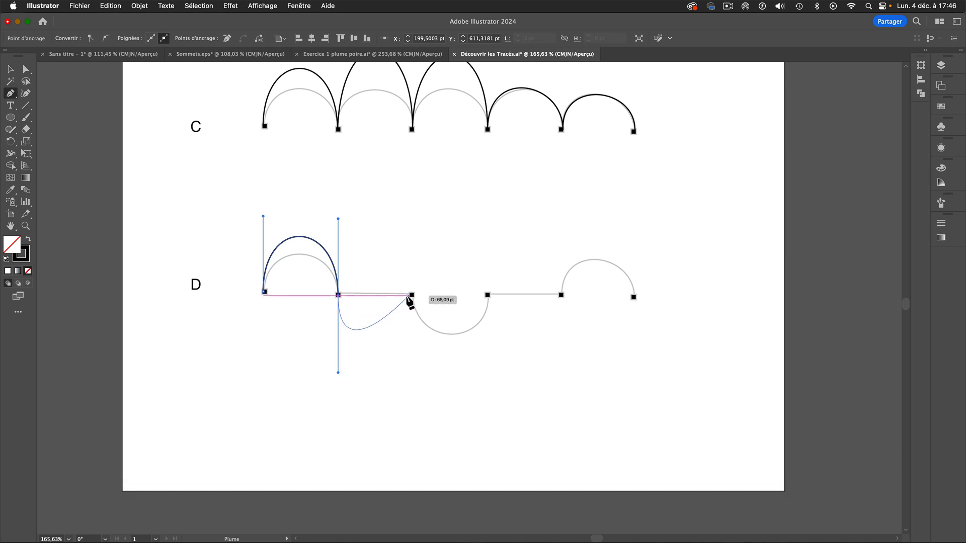
Try a curved segment to the third marker of path D and undo it.
{"action": "left_click_drag", "start_coordinate": [412, 295], "coordinate": [422, 326]}
{"action": "key", "text": "super+z"}
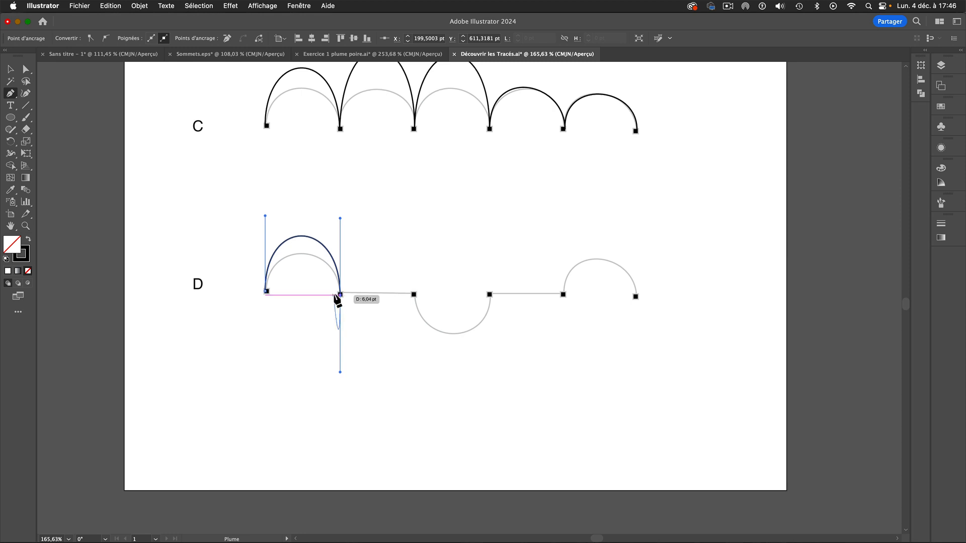
Remove the outgoing handle from path D's second anchor and add a straight segment to the third marker.
{"action": "key", "text": "alt"}
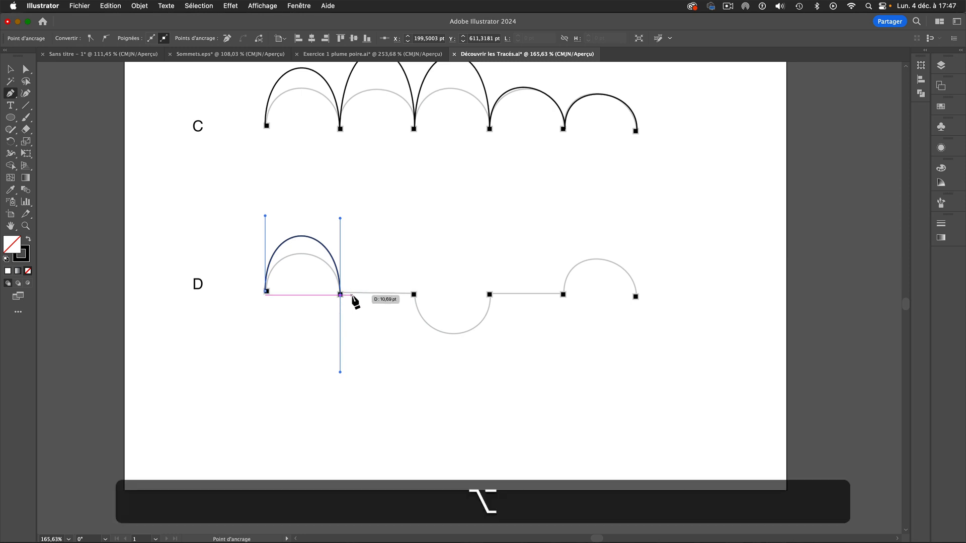
{"action": "key", "text": "alt"}
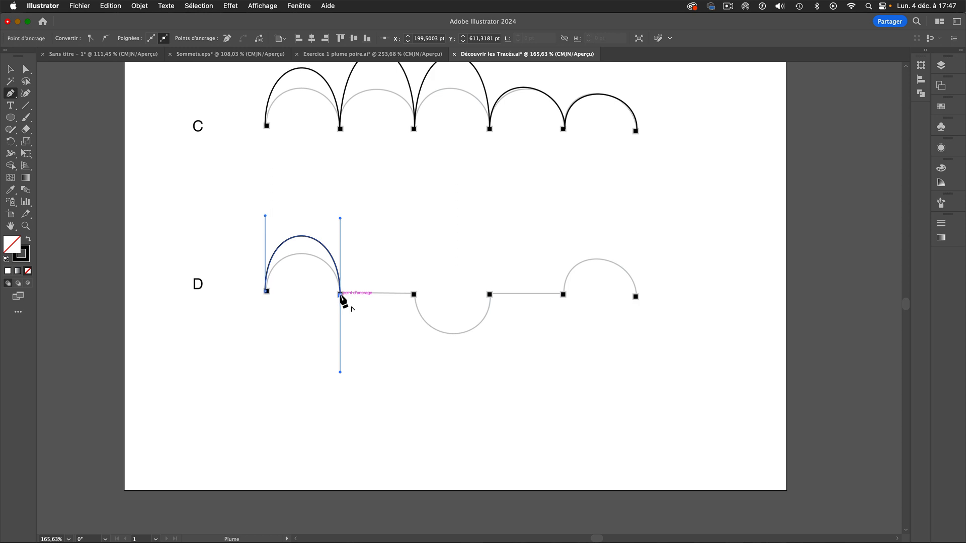
{"action": "left_click_drag", "start_coordinate": [341, 295], "coordinate": [417, 302]}
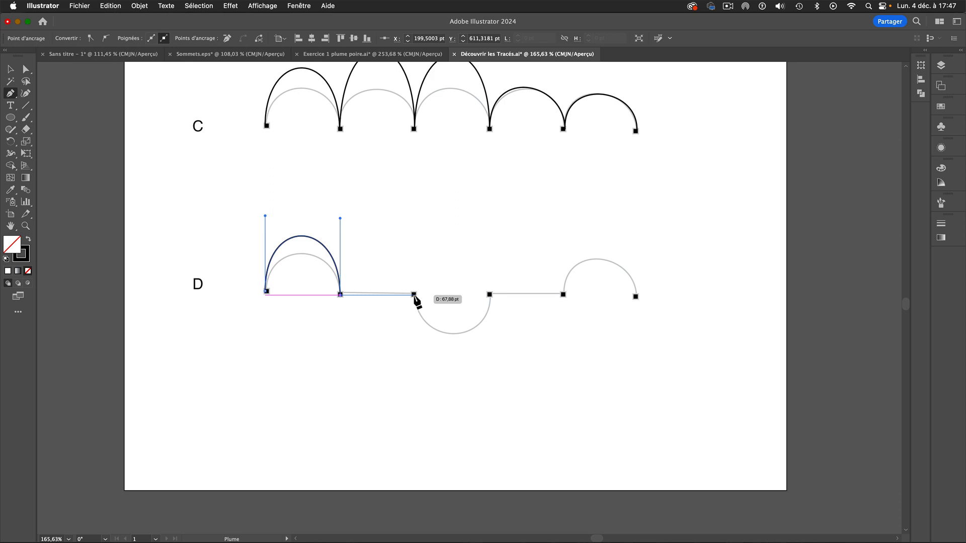
{"action": "left_click", "coordinate": [414, 295]}
Pull a downward vertical handle from path D's third anchor, curve the path to the fourth marker and fit the dip to the guide.
{"action": "left_click_drag", "start_coordinate": [414, 296], "coordinate": [412, 342]}
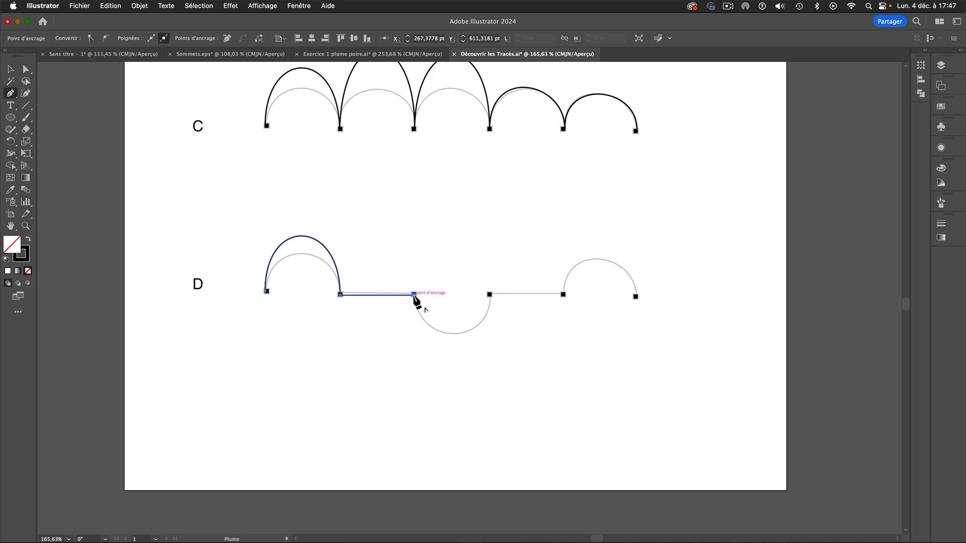
{"action": "left_click_drag", "start_coordinate": [414, 294], "coordinate": [414, 357]}
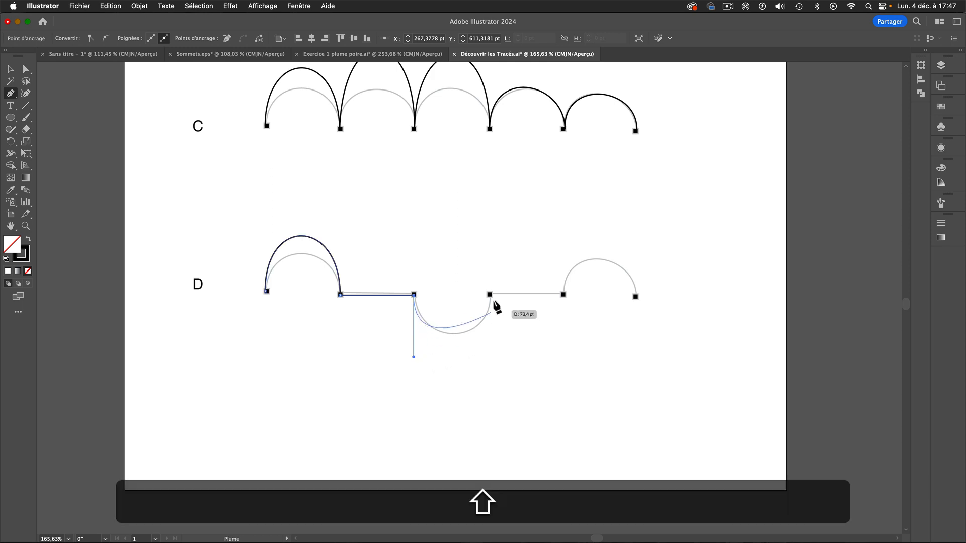
{"action": "left_click_drag", "start_coordinate": [491, 296], "coordinate": [490, 223]}
{"action": "key", "text": "super"}
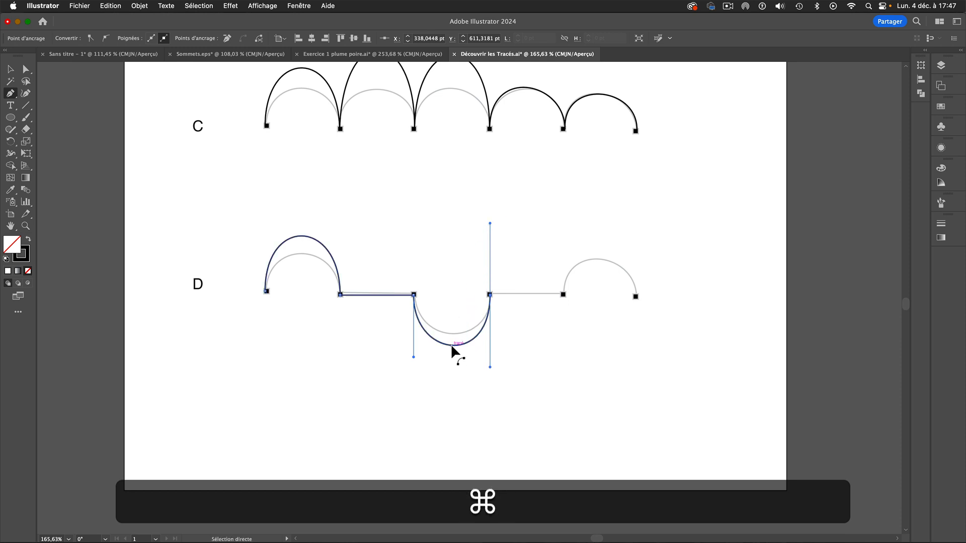
{"action": "left_click_drag", "start_coordinate": [451, 347], "coordinate": [491, 351]}
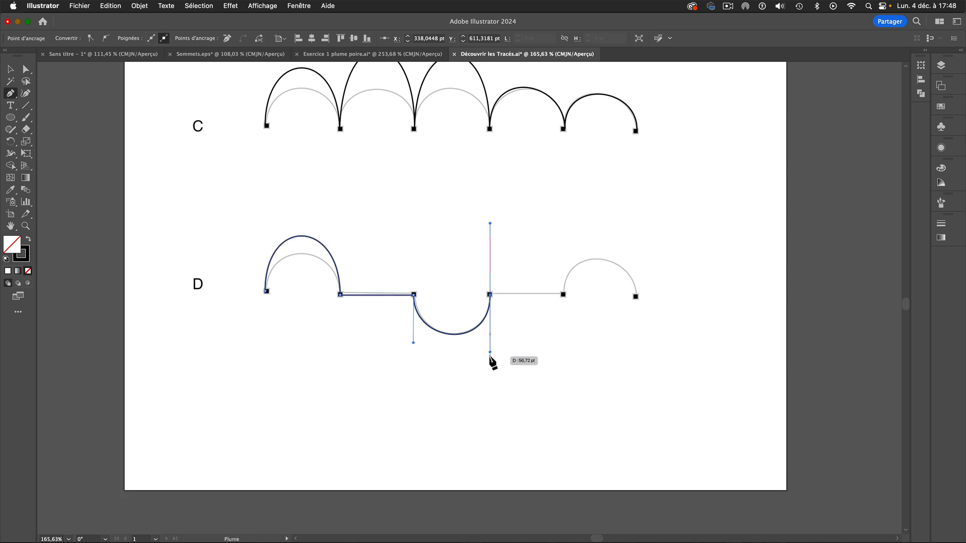
Retract the fourth anchor's outgoing handle, add a straight segment to the fifth marker and pull an upward vertical handle from it.
{"action": "left_click", "coordinate": [490, 294]}
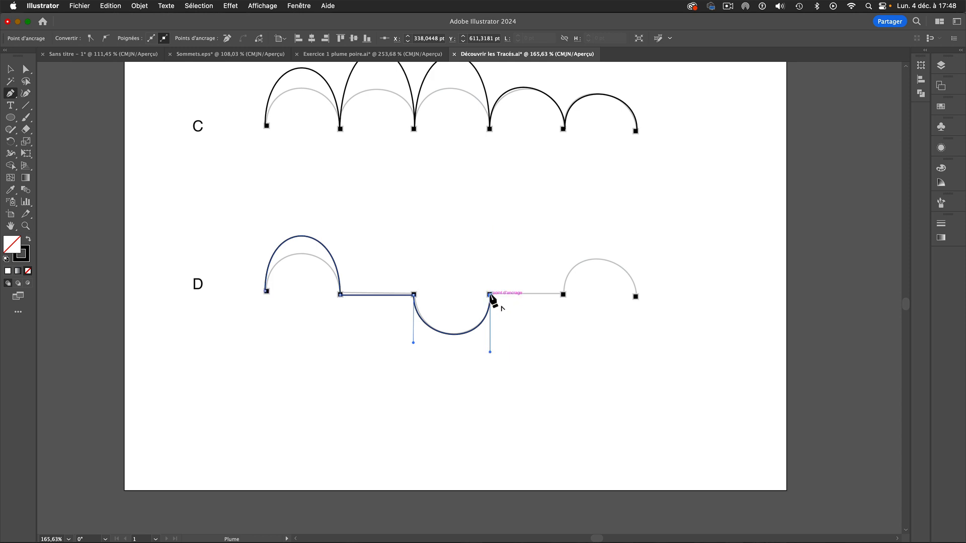
{"action": "left_click", "coordinate": [563, 295]}
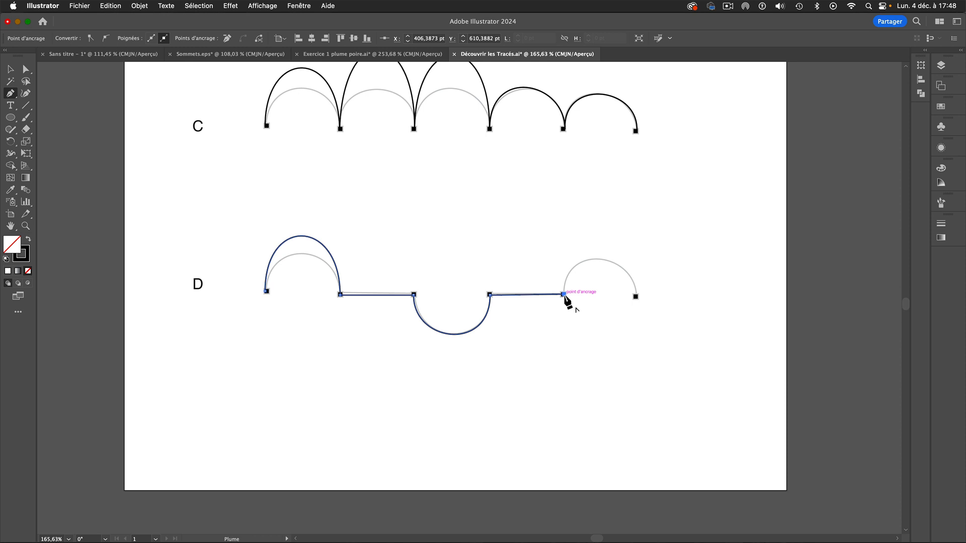
{"action": "left_click_drag", "start_coordinate": [563, 295], "coordinate": [563, 231]}
{"action": "key", "text": "shift"}
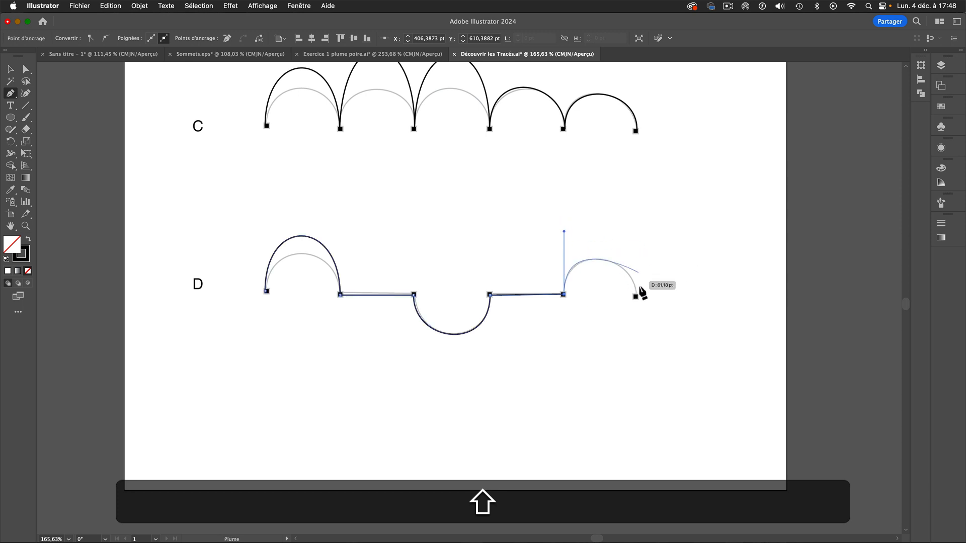
Place a smooth point with vertical handles on path D's last marker, lower the arch onto the guide and end the path.
{"action": "left_click_drag", "start_coordinate": [636, 296], "coordinate": [637, 362]}
{"action": "key", "text": "shift"}
{"action": "key", "text": "super"}
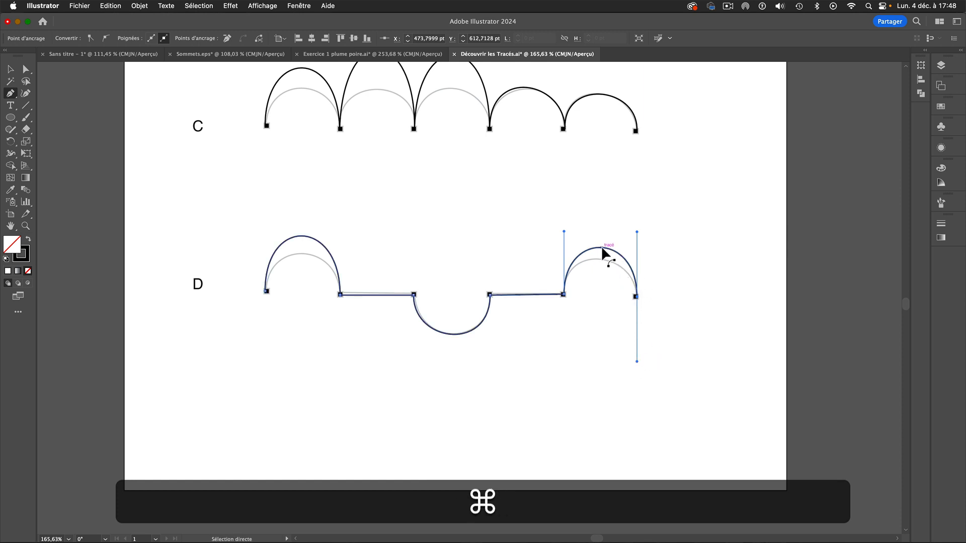
{"action": "left_click_drag", "start_coordinate": [605, 253], "coordinate": [601, 261]}
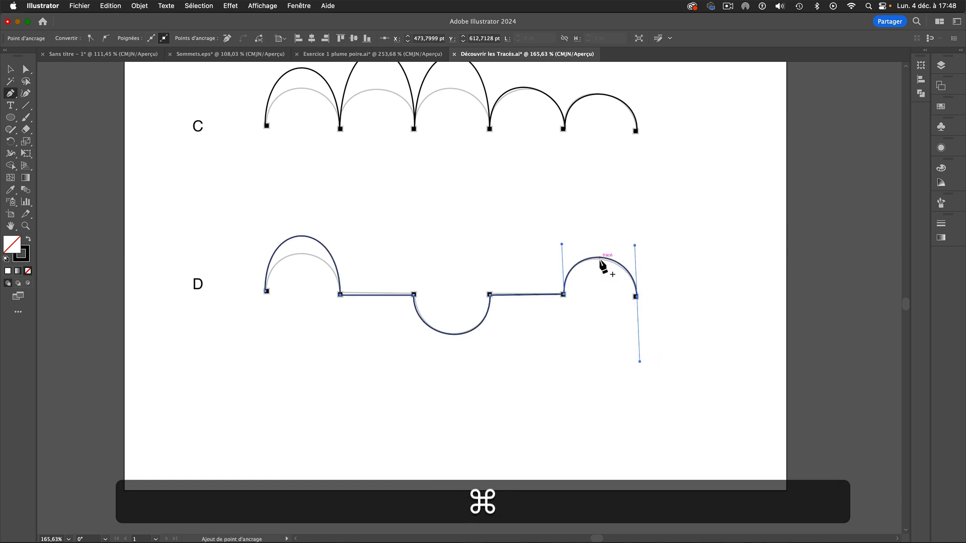
{"action": "key", "text": "space"}
{"action": "left_click_drag", "start_coordinate": [606, 211], "coordinate": [573, 258]}
{"action": "key", "text": "super"}
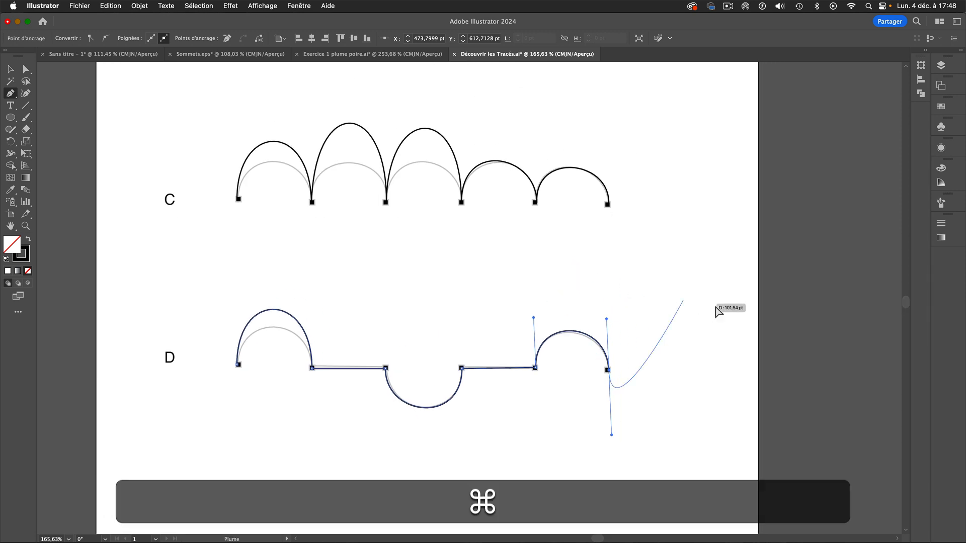
{"action": "left_click", "coordinate": [684, 300], "text": "super"}
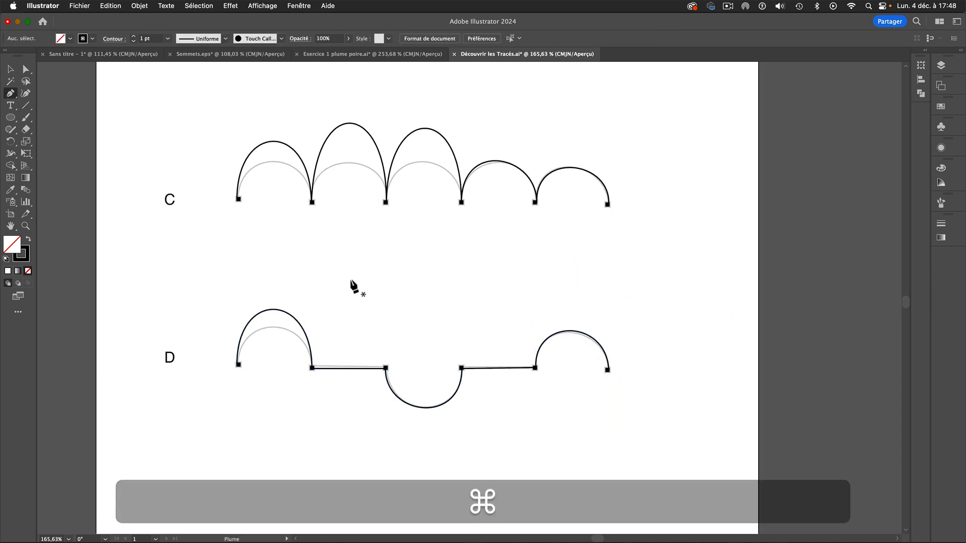
{"action": "key", "text": "space"}
{"action": "left_click_drag", "start_coordinate": [473, 199], "coordinate": [494, 377]}
{"action": "left_click_drag", "start_coordinate": [502, 133], "coordinate": [515, 218]}
{"action": "scroll", "coordinate": [511, 461], "scroll_direction": "down", "scroll_amount": 10}
{"action": "scroll", "coordinate": [511, 460], "scroll_direction": "right", "scroll_amount": 2}
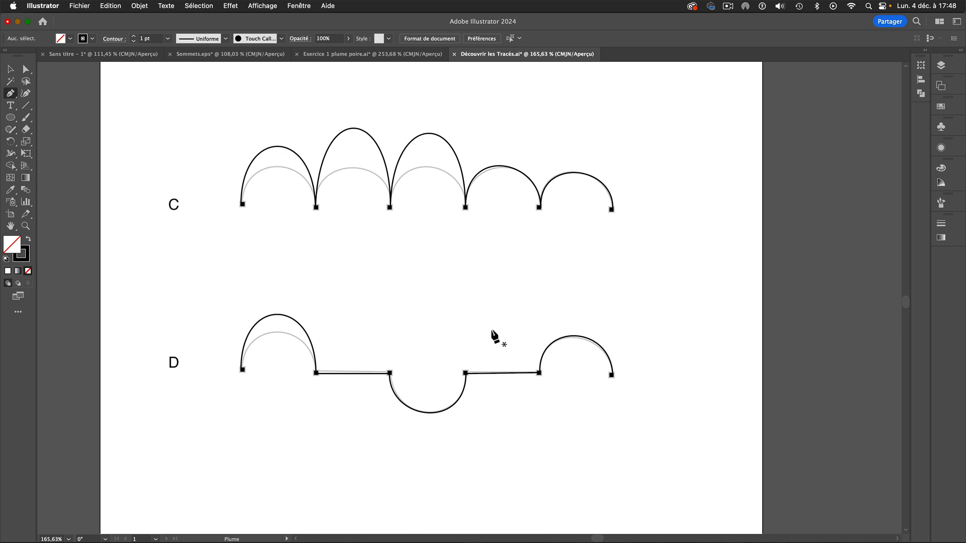
Switch to Adobe Bridge and open the file création Objets vectoriels.ai in Illustrator.
{"action": "mouse_move", "coordinate": [613, 531]}
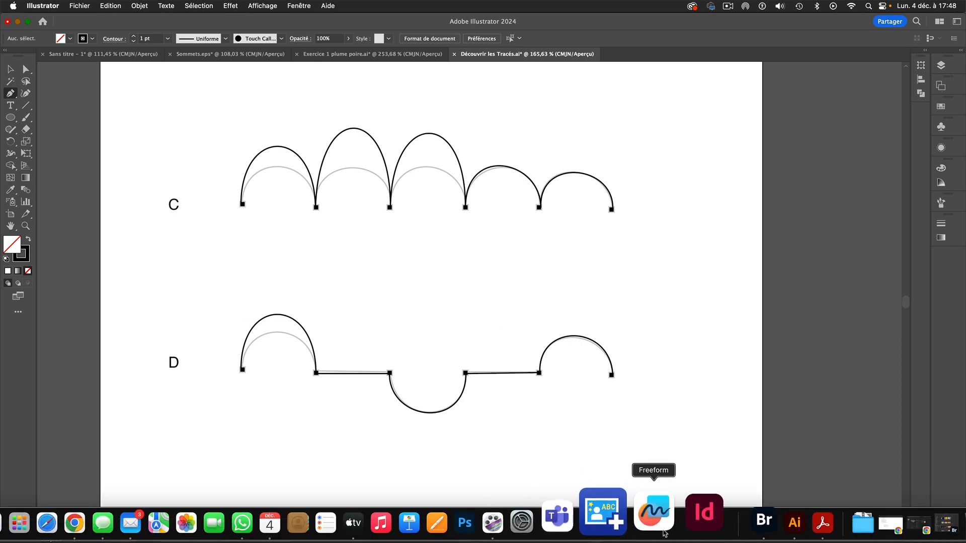
{"action": "left_click", "coordinate": [714, 518]}
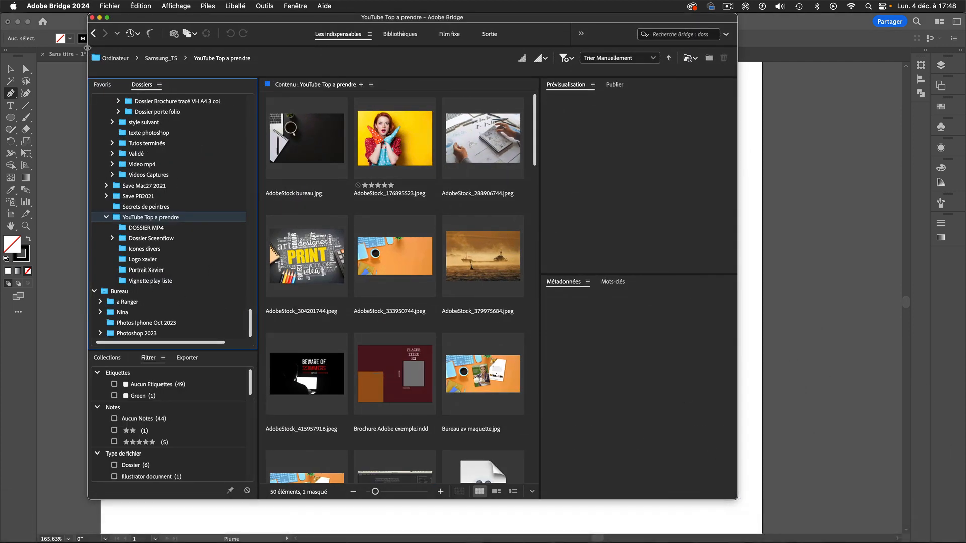
{"action": "left_click_drag", "start_coordinate": [250, 335], "coordinate": [253, 306]}
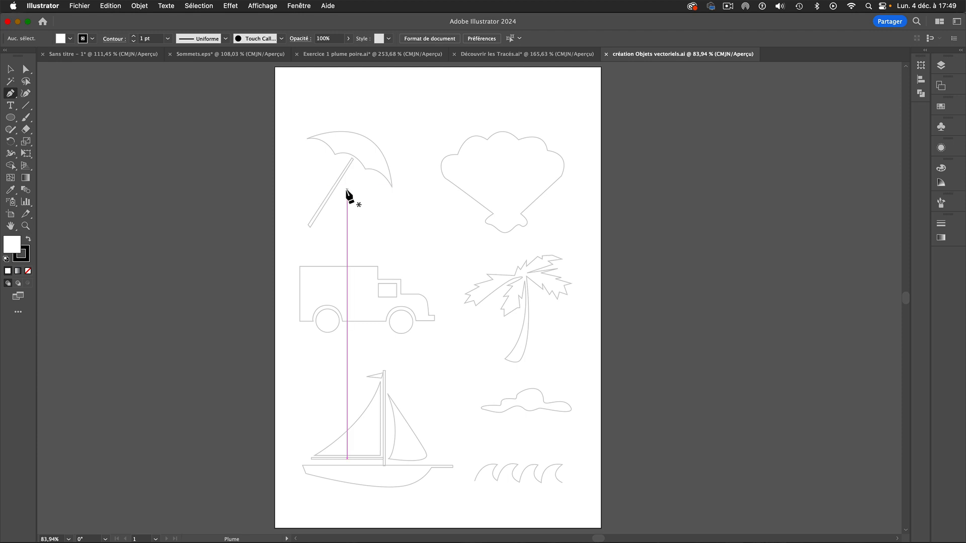
Try tracing the umbrella canopy's upper edge with the Pen tool, using smooth anchor points at its two tips.
{"action": "scroll", "coordinate": [347, 190], "scroll_direction": "right", "scroll_amount": 1}
{"action": "key", "text": "super+space"}
{"action": "left_click_drag", "start_coordinate": [328, 162], "coordinate": [447, 280]}
{"action": "left_click_drag", "start_coordinate": [403, 202], "coordinate": [421, 263]}
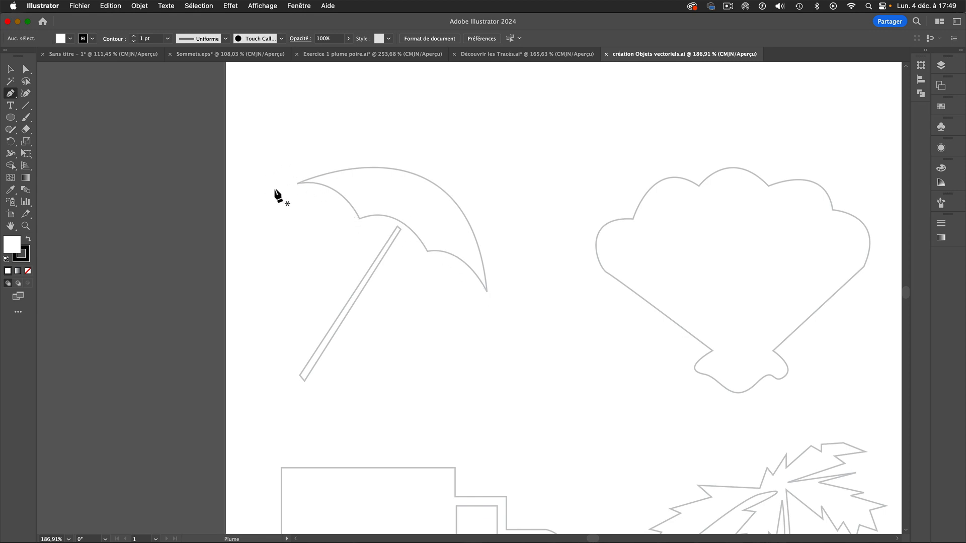
{"action": "scroll", "coordinate": [289, 191], "scroll_direction": "right", "scroll_amount": 1}
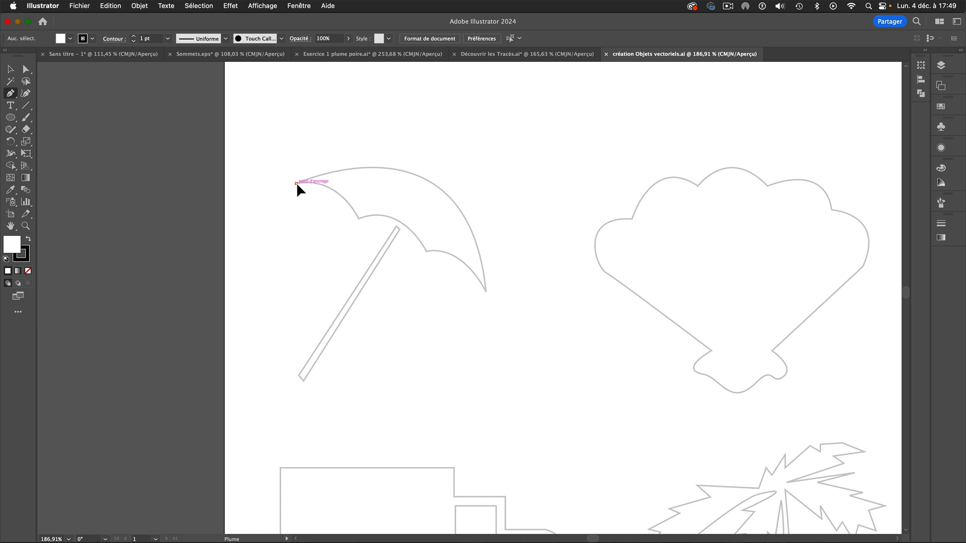
{"action": "left_click_drag", "start_coordinate": [296, 184], "coordinate": [320, 134]}
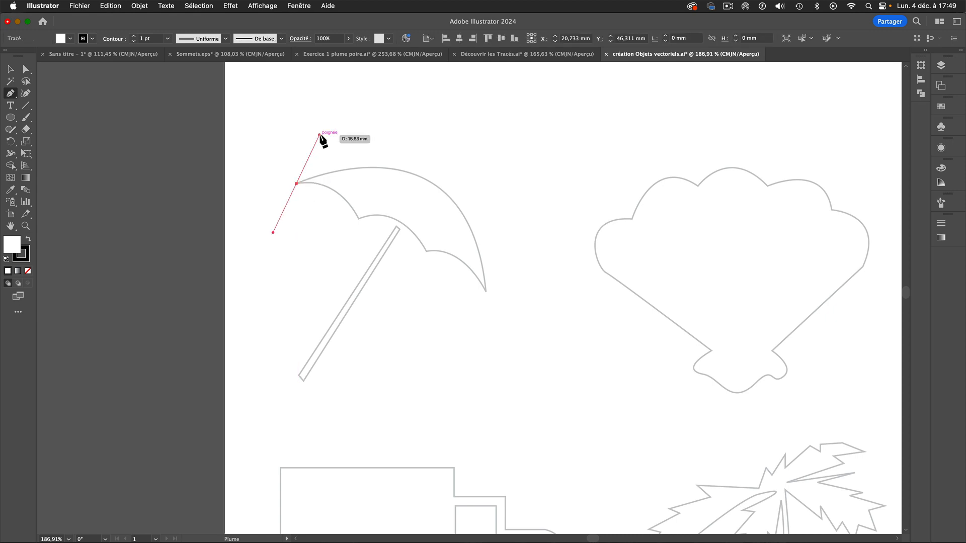
{"action": "left_click", "coordinate": [727, 7]}
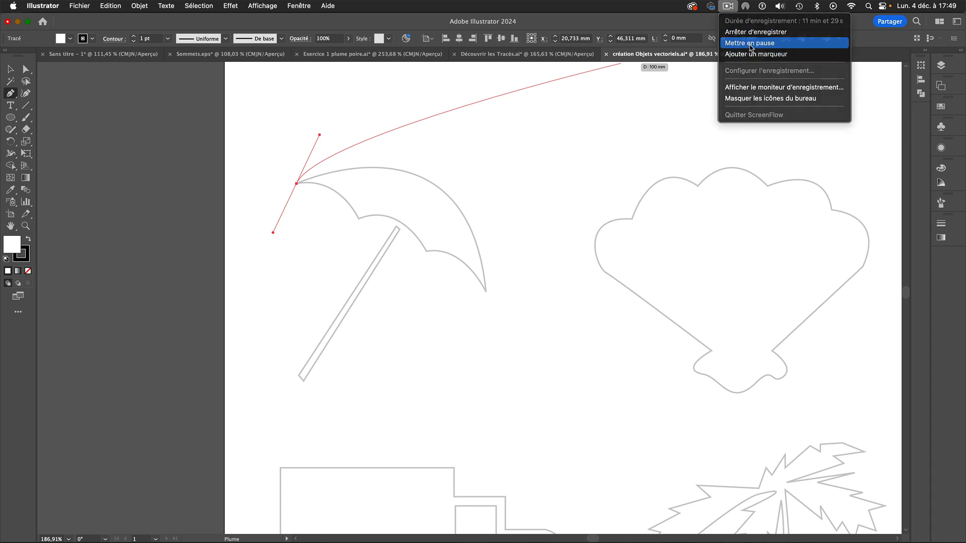
{"action": "left_click", "coordinate": [750, 43]}
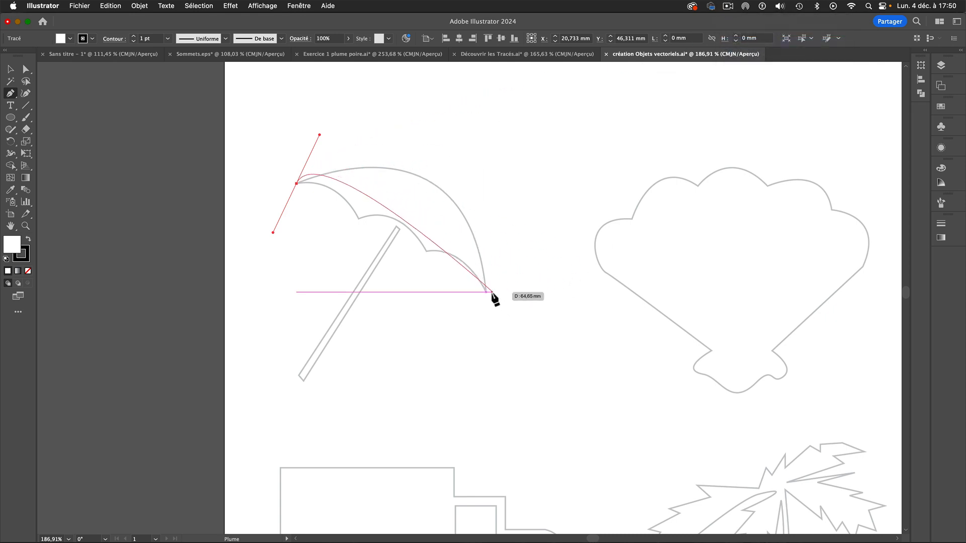
{"action": "left_click_drag", "start_coordinate": [486, 291], "coordinate": [493, 369]}
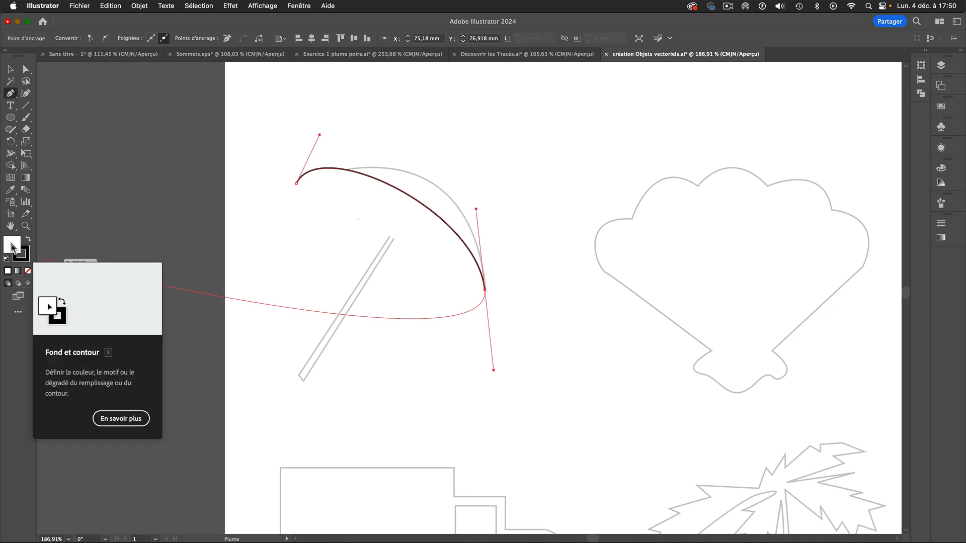
Set the fill to None and delete the trial curve on the umbrella canopy.
{"action": "left_click", "coordinate": [28, 272]}
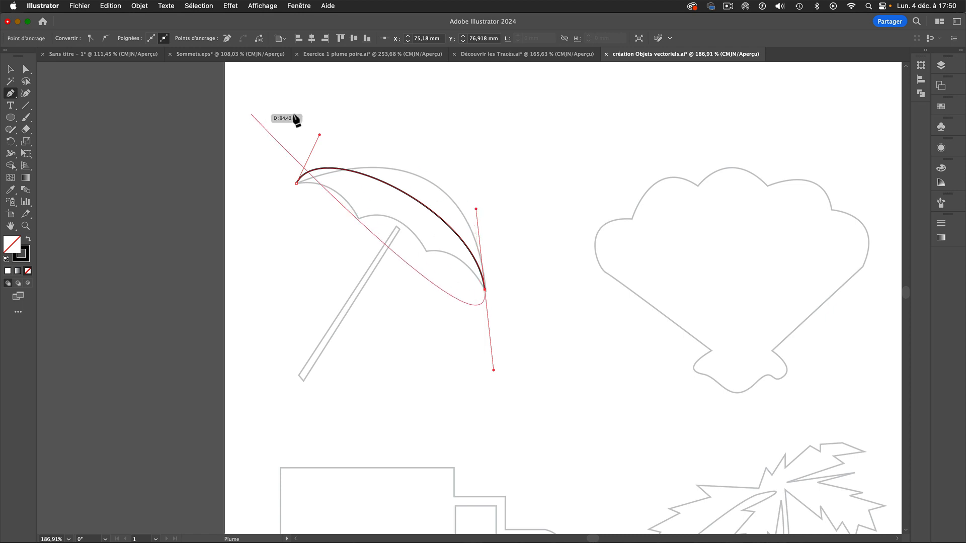
{"action": "key", "text": "BackSpace"}
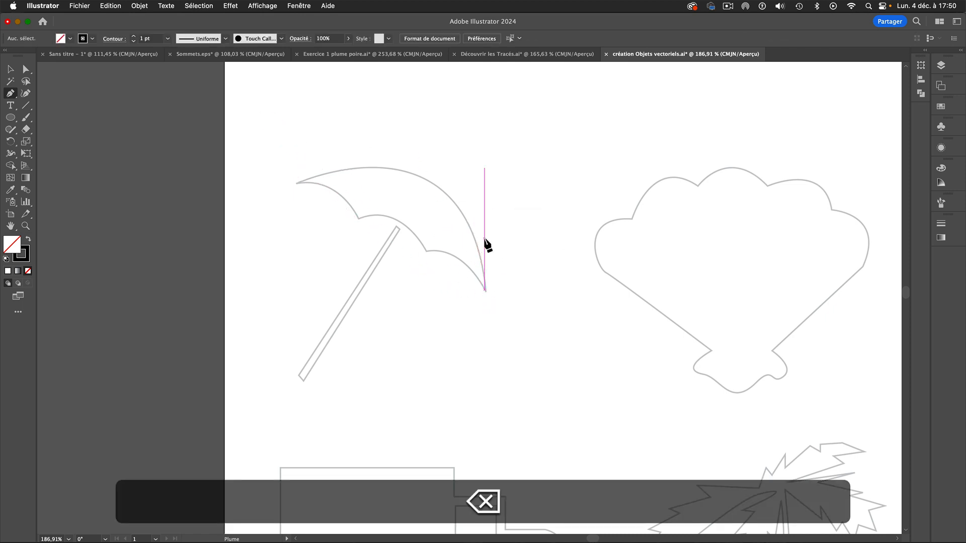
Try tracing the whole canopy from a smooth starting tip, breaking handles at the scallops and closing the path, and delete it.
{"action": "left_click_drag", "start_coordinate": [297, 183], "coordinate": [354, 115]}
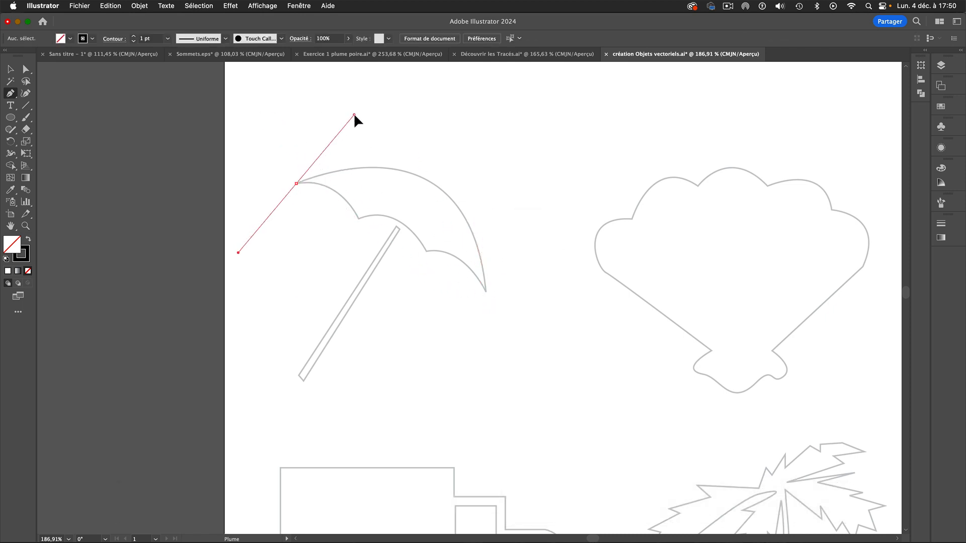
{"action": "left_click_drag", "start_coordinate": [486, 292], "coordinate": [472, 400]}
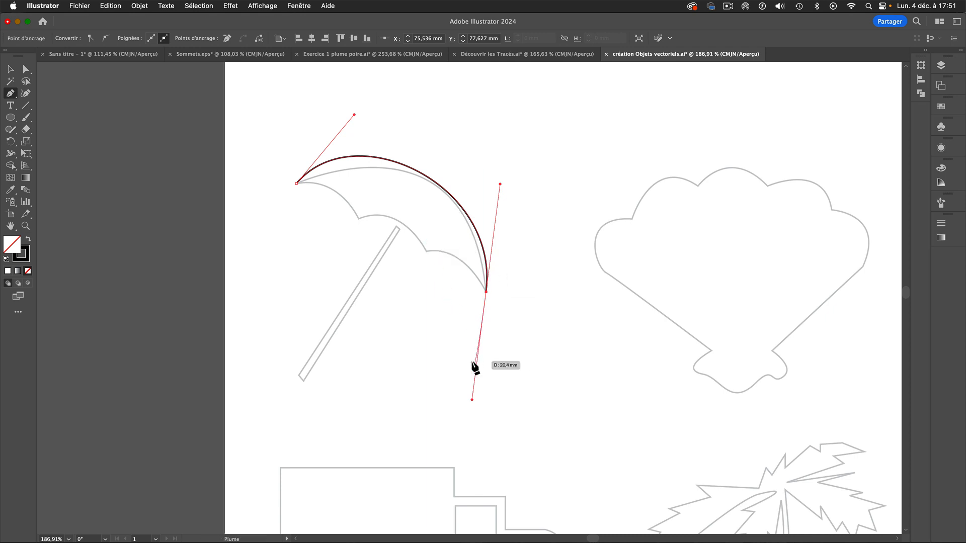
{"action": "key", "text": "alt"}
{"action": "left_click_drag", "start_coordinate": [474, 379], "coordinate": [413, 235]}
{"action": "key", "text": "alt"}
{"action": "mouse_move", "coordinate": [358, 219]}
{"action": "left_mouse_down"}
{"action": "mouse_move", "coordinate": [320, 227]}
{"action": "mouse_move", "coordinate": [353, 208]}
{"action": "left_mouse_up"}
{"action": "key", "text": "alt"}
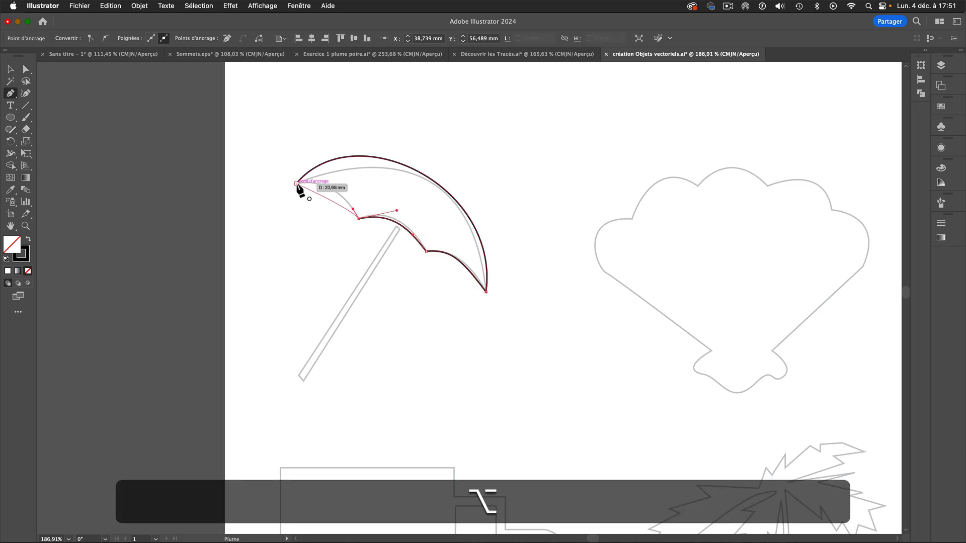
{"action": "mouse_move", "coordinate": [296, 184]}
{"action": "left_mouse_down"}
{"action": "mouse_move", "coordinate": [294, 195]}
{"action": "mouse_move", "coordinate": [315, 201]}
{"action": "mouse_move", "coordinate": [339, 155]}
{"action": "mouse_move", "coordinate": [361, 176]}
{"action": "mouse_move", "coordinate": [341, 146]}
{"action": "mouse_move", "coordinate": [297, 171]}
{"action": "left_mouse_up"}
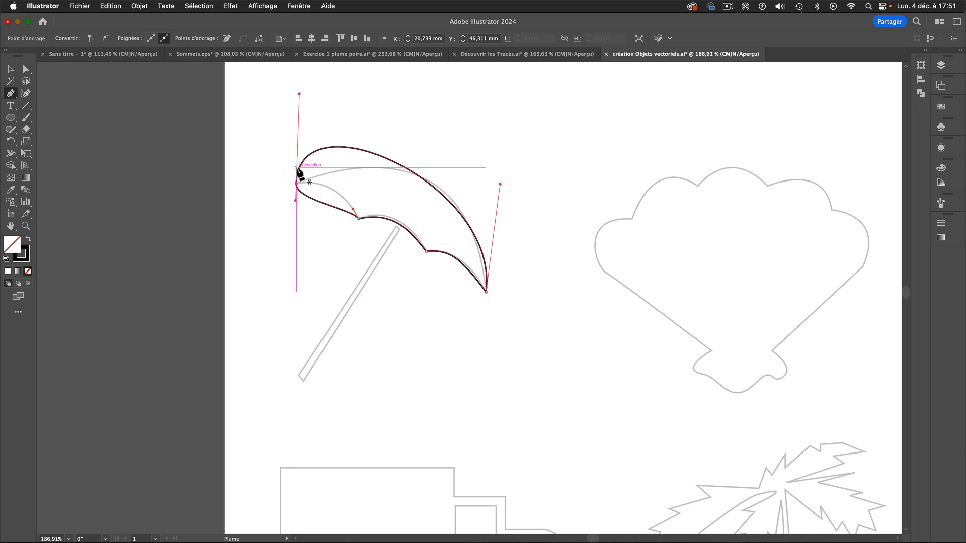
{"action": "key", "text": "BackSpace"}
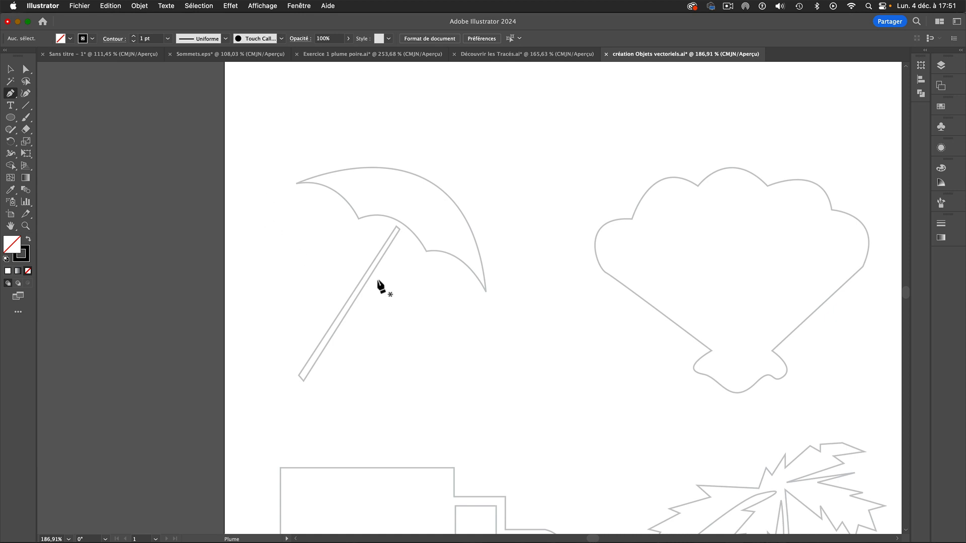
Trace the umbrella canopy's upper edge from a corner point at the left tip to the right tip, adjusting the handle to fit the guide.
{"action": "left_click", "coordinate": [296, 183]}
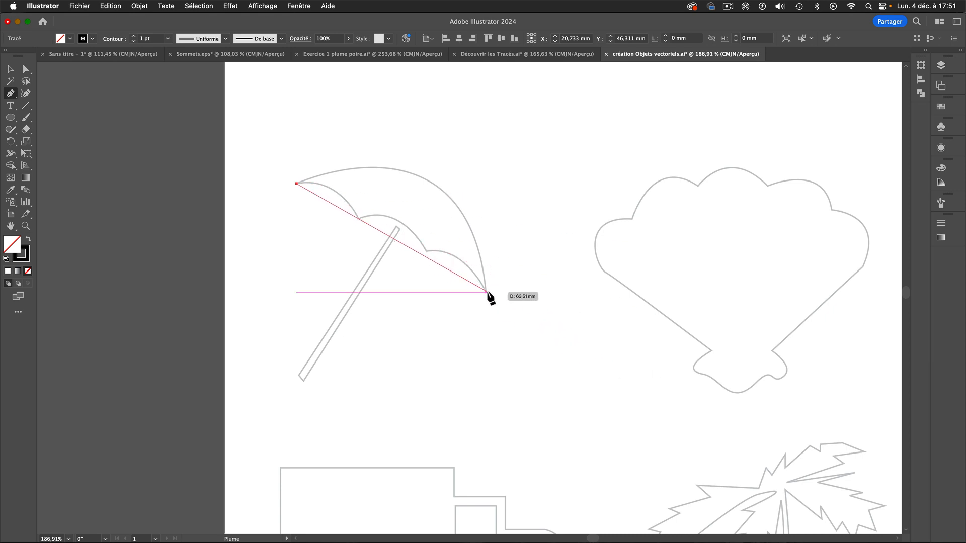
{"action": "left_click_drag", "start_coordinate": [486, 292], "coordinate": [492, 391]}
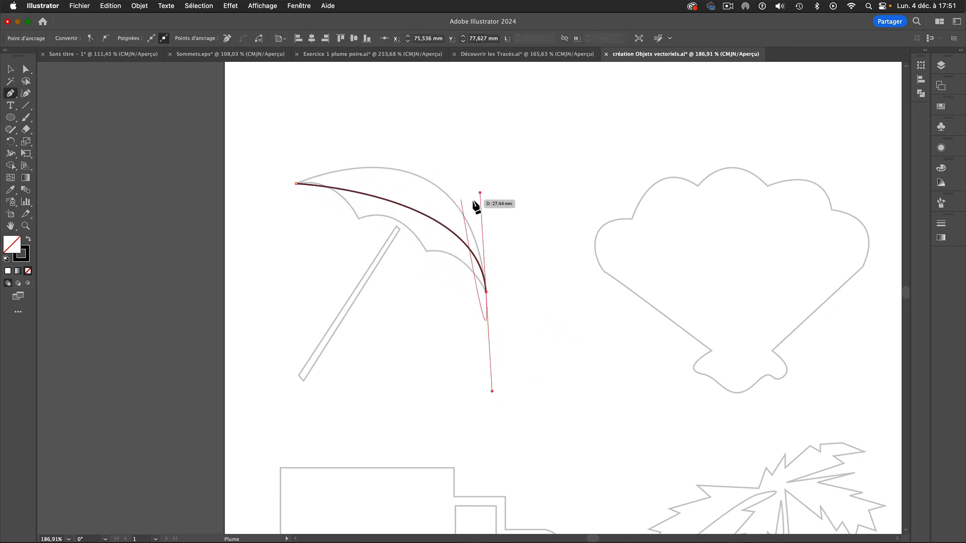
{"action": "key", "text": "alt"}
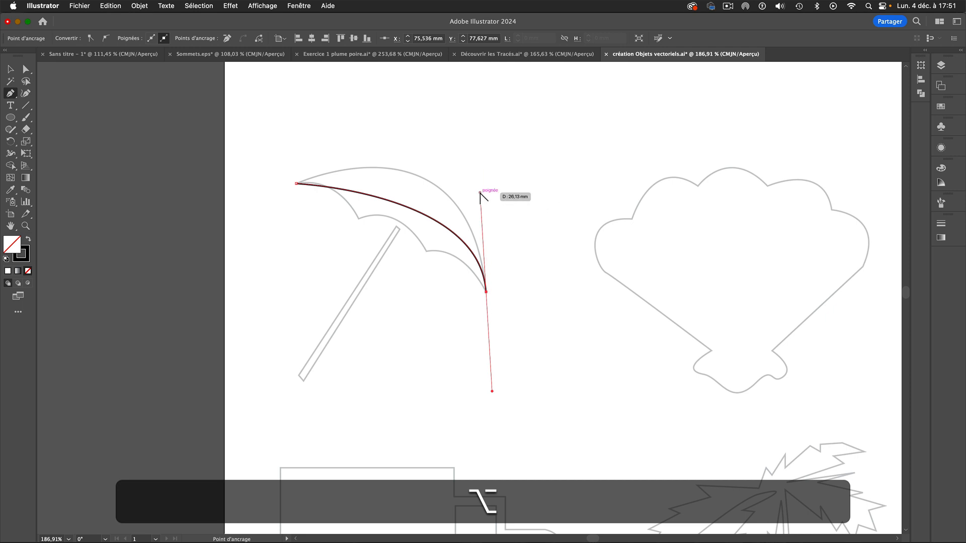
{"action": "key", "text": "super"}
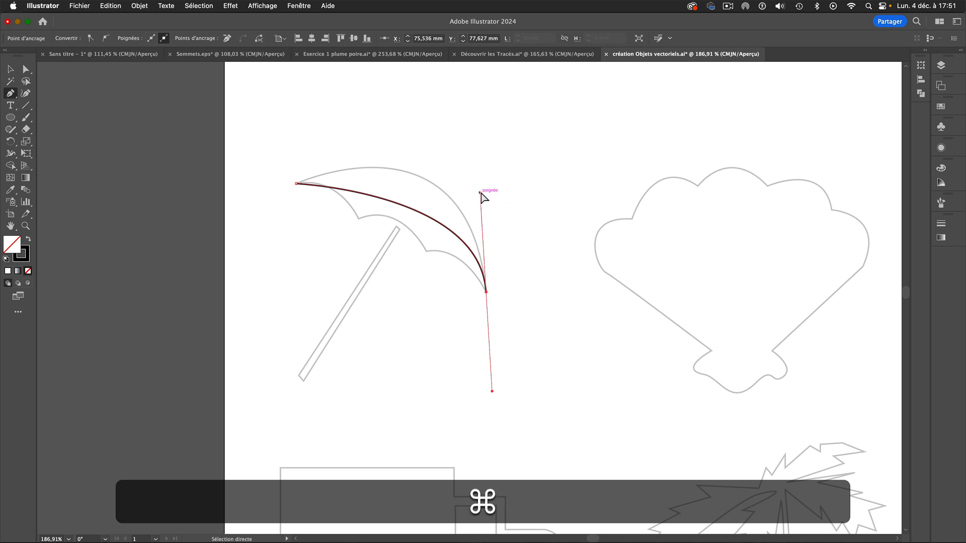
{"action": "left_click_drag", "start_coordinate": [481, 192], "coordinate": [461, 104]}
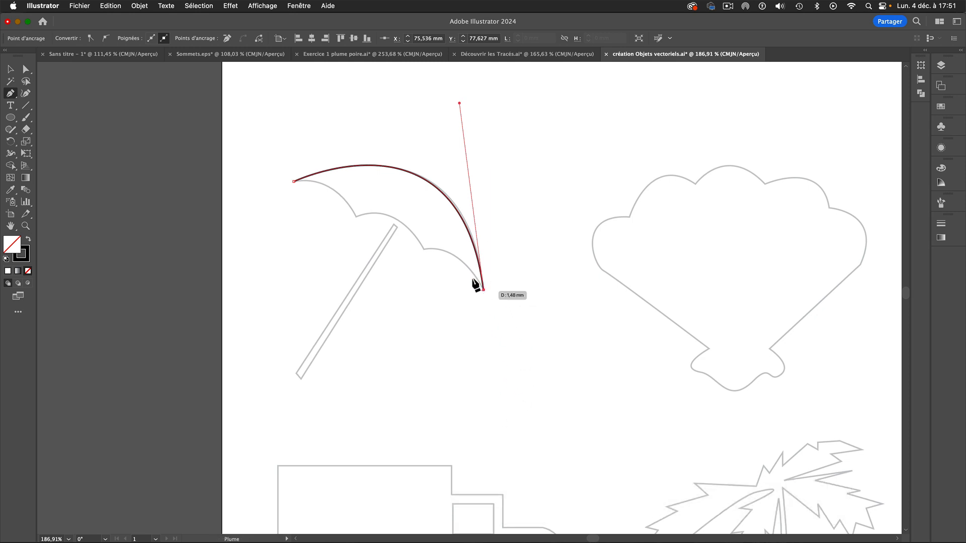
Trace the canopy's three lower scallops back to the starting tip, breaking the handles at each cusp, and close the path.
{"action": "left_click_drag", "start_coordinate": [483, 291], "coordinate": [425, 257]}
{"action": "left_click_drag", "start_coordinate": [424, 249], "coordinate": [384, 251]}
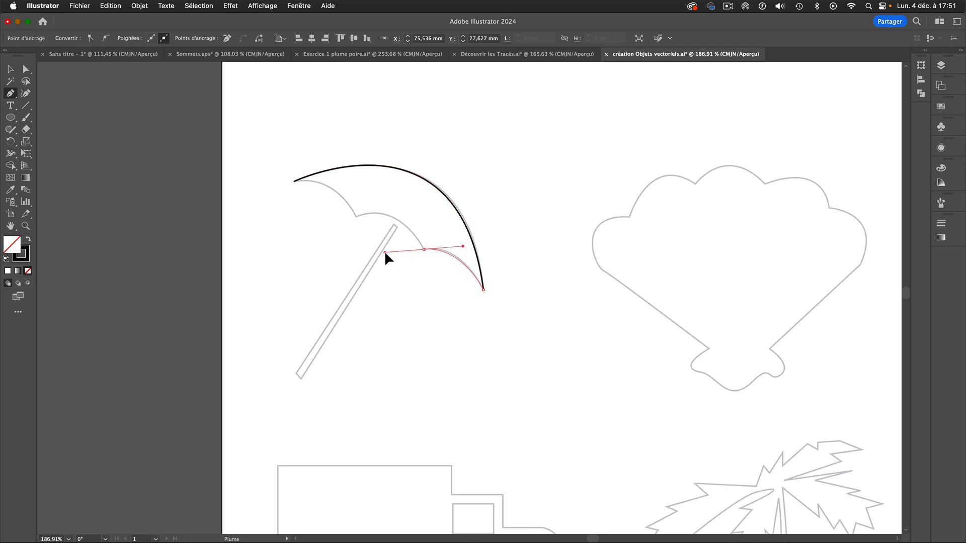
{"action": "key", "text": "alt"}
{"action": "left_click_drag", "start_coordinate": [384, 251], "coordinate": [413, 233]}
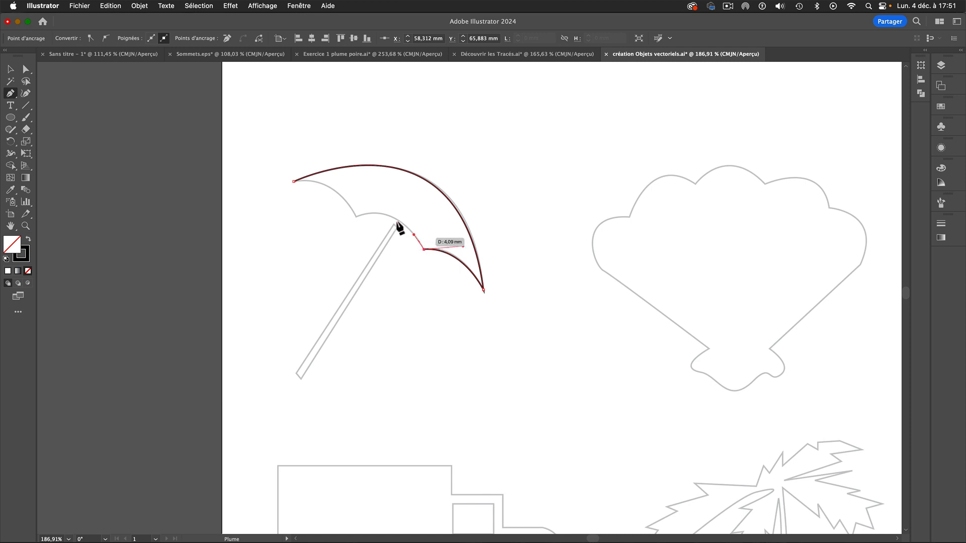
{"action": "left_click_drag", "start_coordinate": [356, 218], "coordinate": [313, 231]}
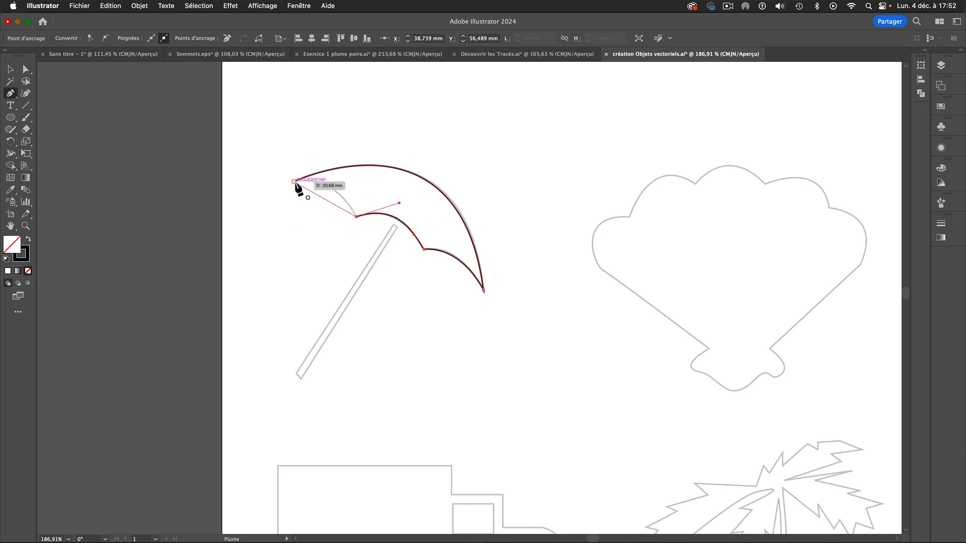
{"action": "left_click_drag", "start_coordinate": [294, 182], "coordinate": [246, 190]}
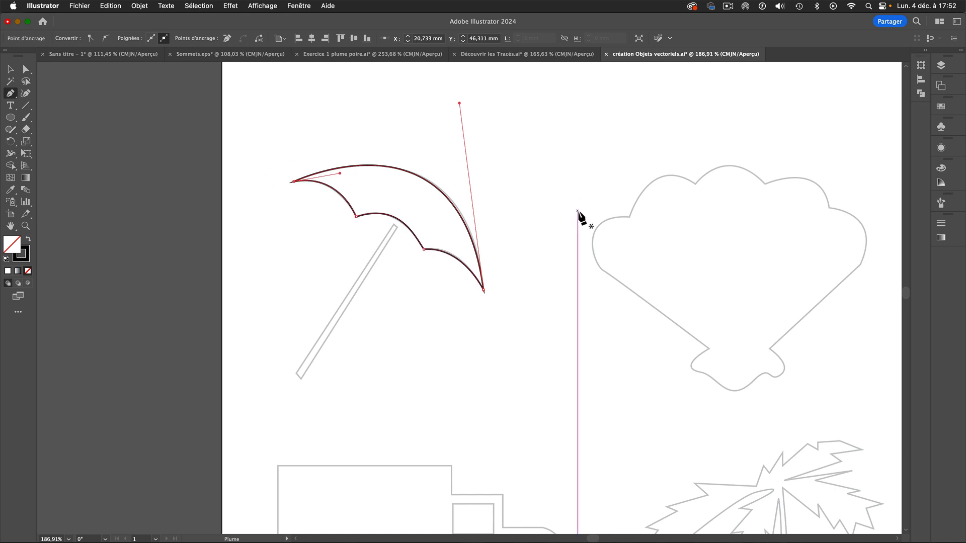
Start the shell outline with a straight segment along its left side and a curve over the lowest left scallop.
{"action": "scroll", "coordinate": [393, 223], "scroll_direction": "right", "scroll_amount": 5}
{"action": "scroll", "coordinate": [394, 224], "scroll_direction": "down", "scroll_amount": 2}
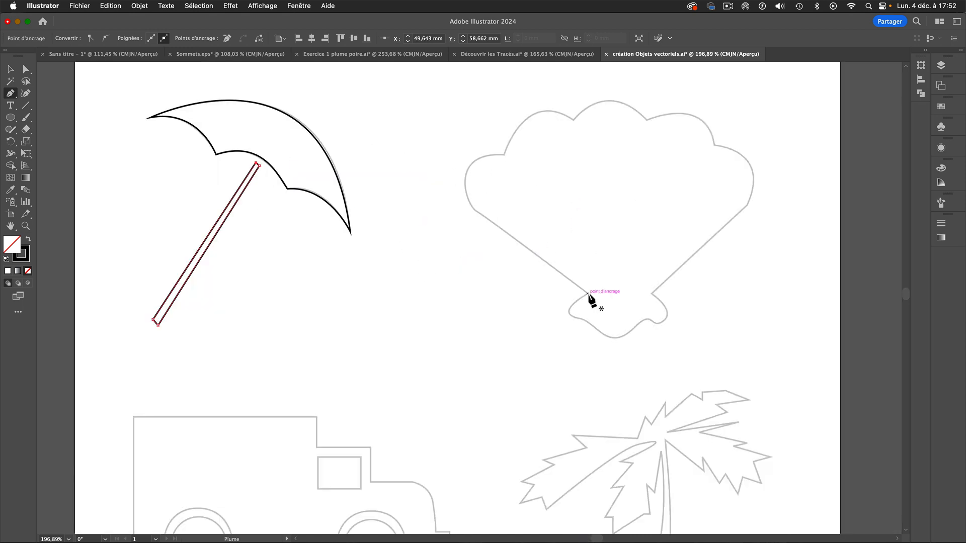
{"action": "left_click", "coordinate": [587, 293]}
{"action": "left_click", "coordinate": [475, 210]}
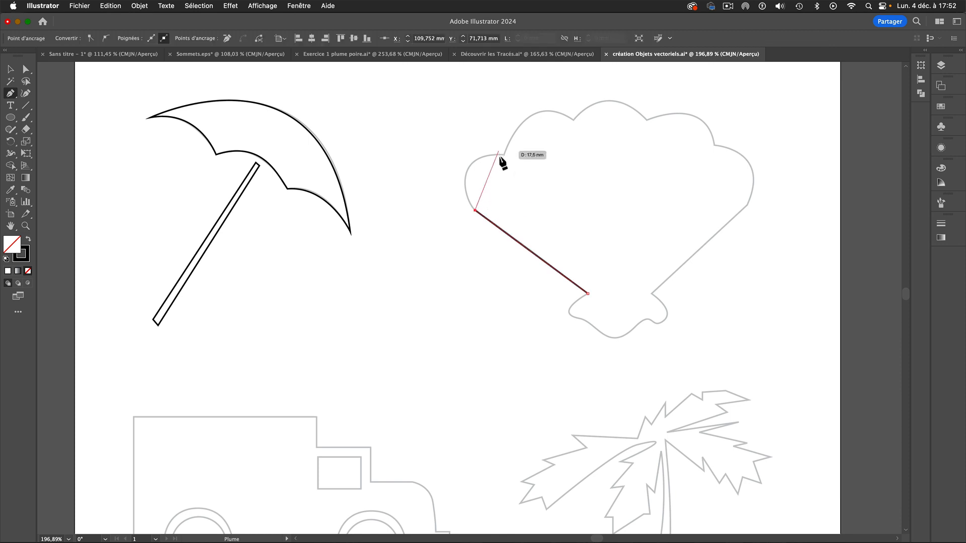
{"action": "left_click_drag", "start_coordinate": [504, 154], "coordinate": [572, 153]}
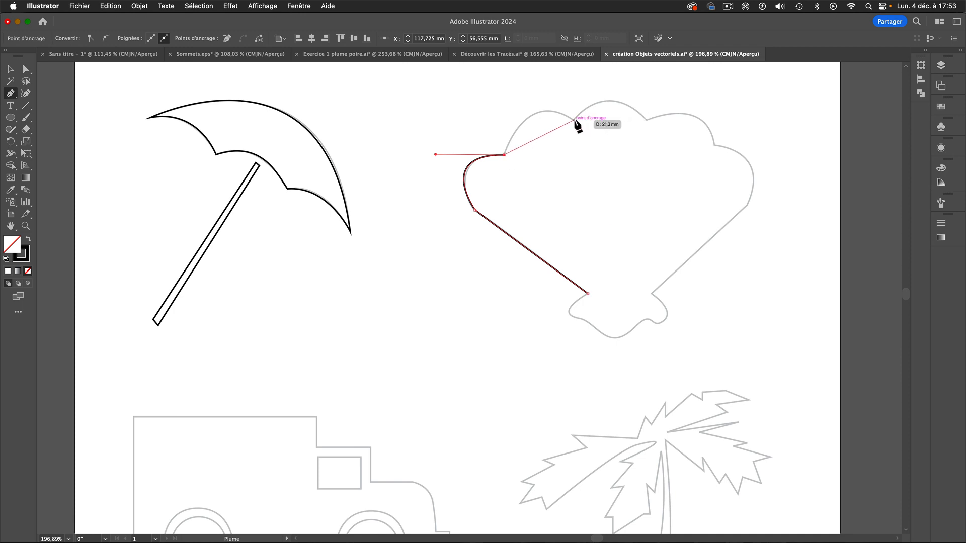
Trace the shell's remaining four scallops with broken handles at the cusps, and add the straight segment down its right side.
{"action": "left_click_drag", "start_coordinate": [574, 119], "coordinate": [591, 104]}
{"action": "key", "text": "alt"}
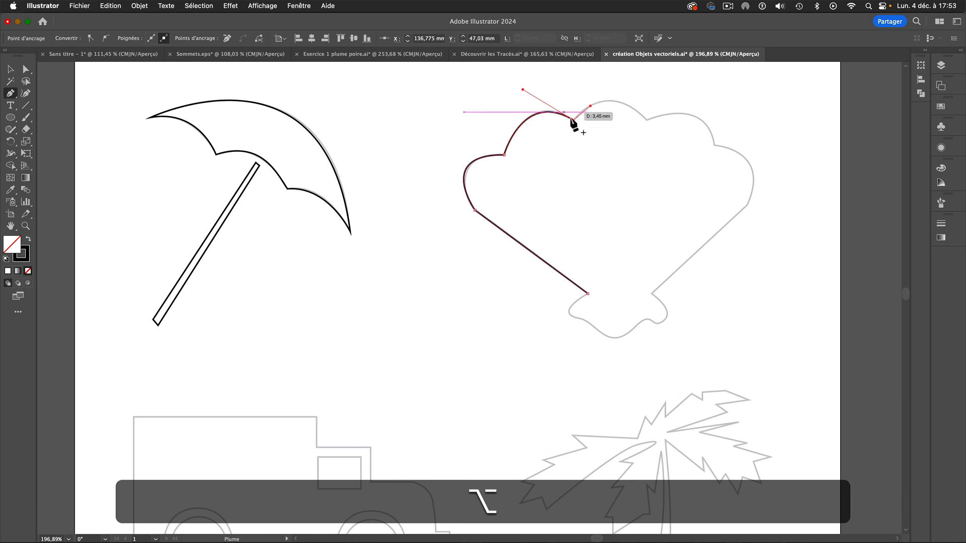
{"action": "left_click_drag", "start_coordinate": [646, 119], "coordinate": [725, 251]}
{"action": "left_click", "coordinate": [646, 120]}
{"action": "left_click", "coordinate": [714, 146]}
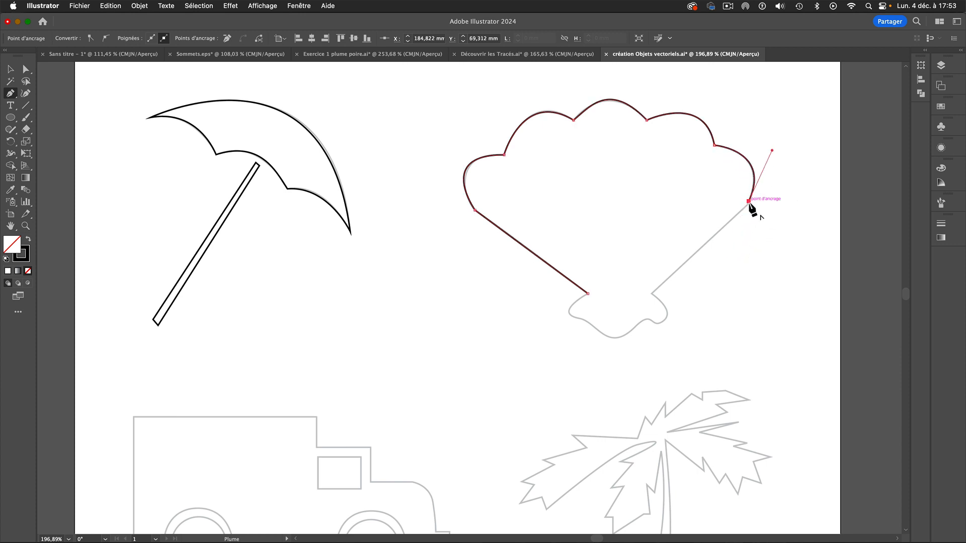
{"action": "left_click", "coordinate": [652, 294]}
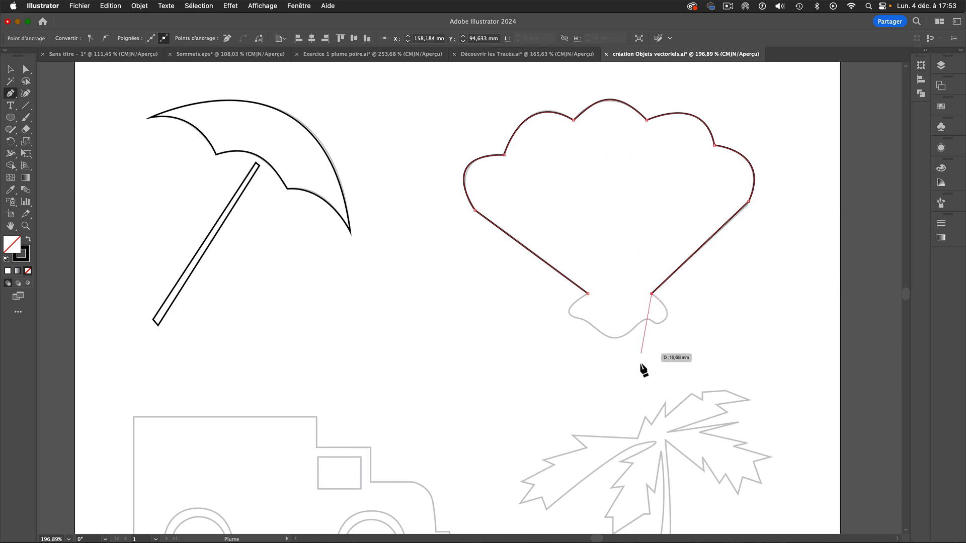
Trace the right lobe of the shell's base with smooth anchor points on its outer curve and on the crest beyond the dip.
{"action": "left_click_drag", "start_coordinate": [624, 350], "coordinate": [802, 371]}
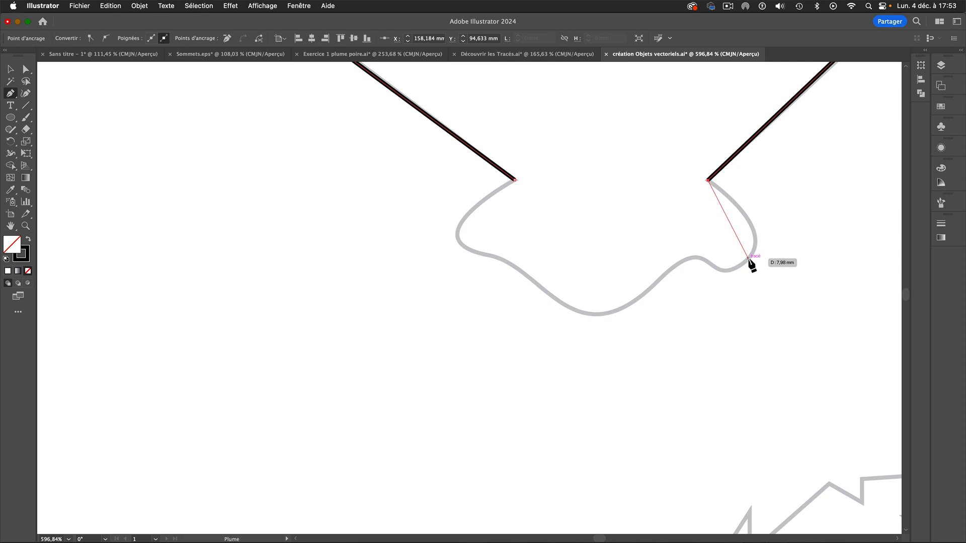
{"action": "left_click_drag", "start_coordinate": [748, 258], "coordinate": [720, 288]}
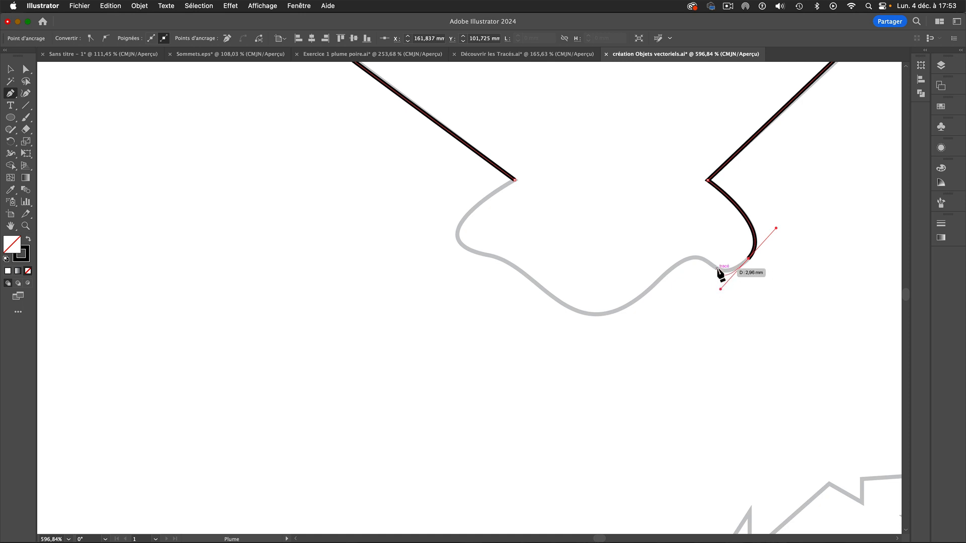
{"action": "left_click_drag", "start_coordinate": [695, 258], "coordinate": [667, 256]}
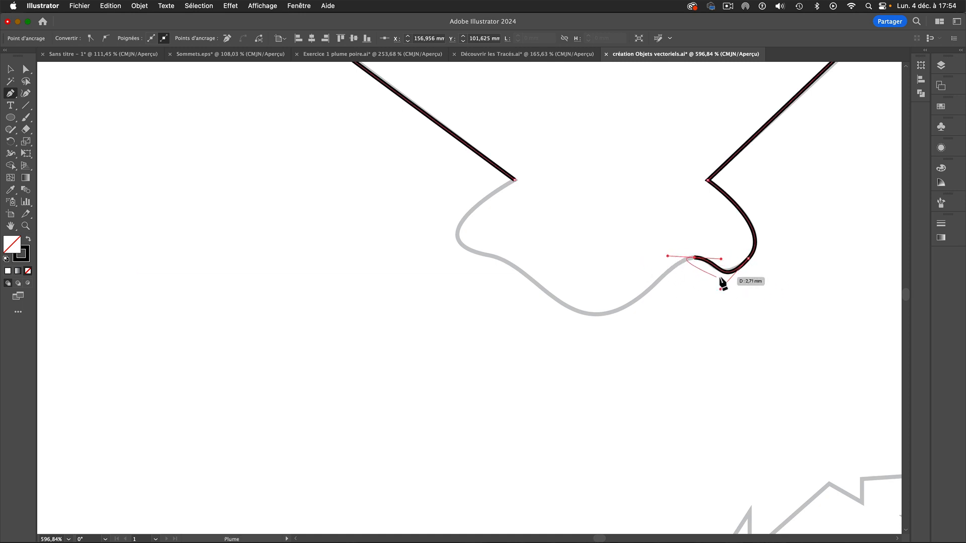
Adjust the outgoing handle of the right lobe's outer anchor point so the dip follows the guide.
{"action": "key", "text": "super+space"}
{"action": "left_click", "coordinate": [683, 274]}
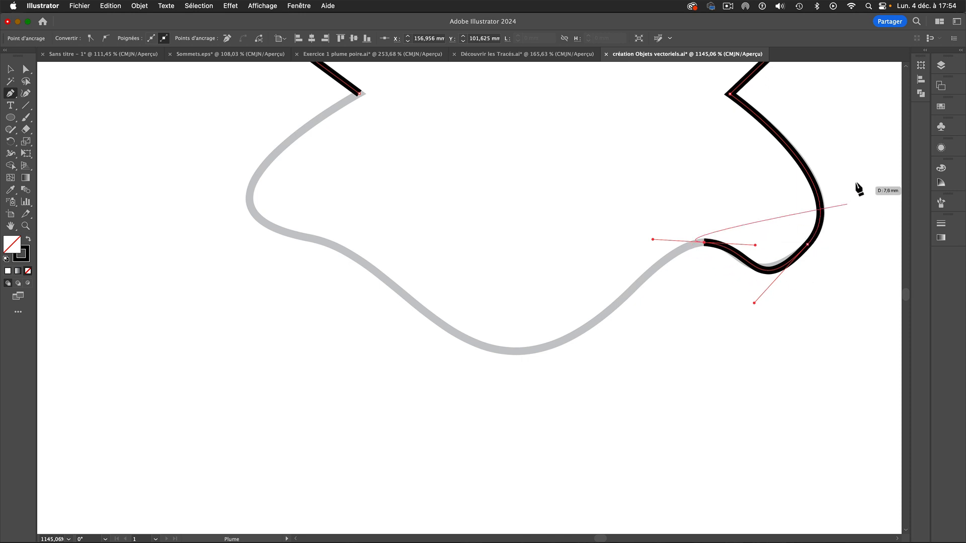
{"action": "key", "text": "alt"}
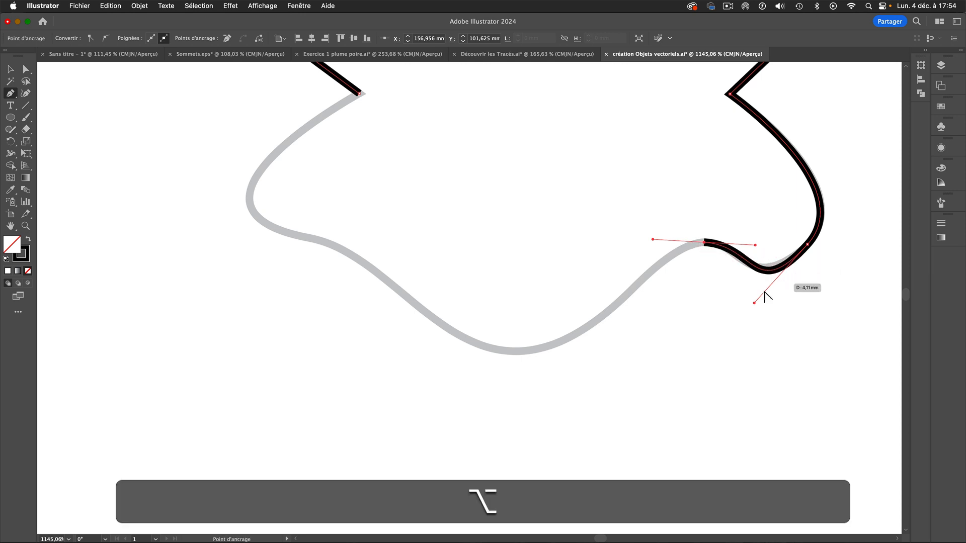
{"action": "left_click_drag", "start_coordinate": [754, 304], "coordinate": [737, 293]}
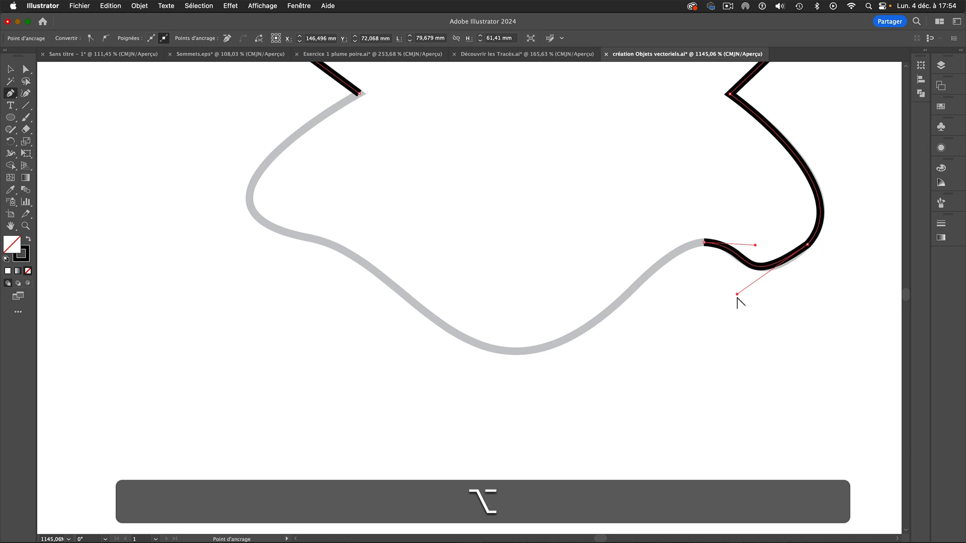
{"action": "left_click_drag", "start_coordinate": [737, 294], "coordinate": [741, 295]}
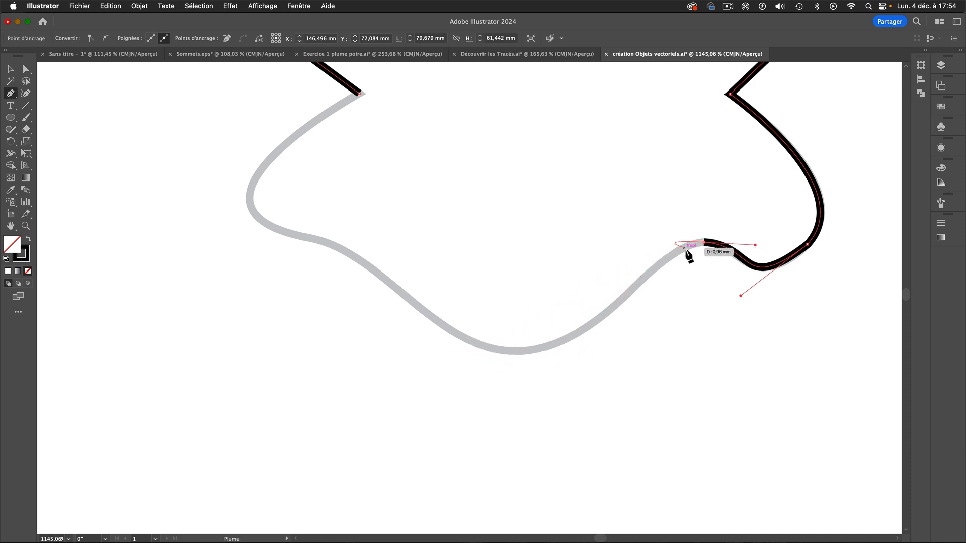
Redirect the crest point's outgoing handle, curve the path to the base's lowest point with horizontal handles, and fine-tune the segment.
{"action": "key", "text": "super"}
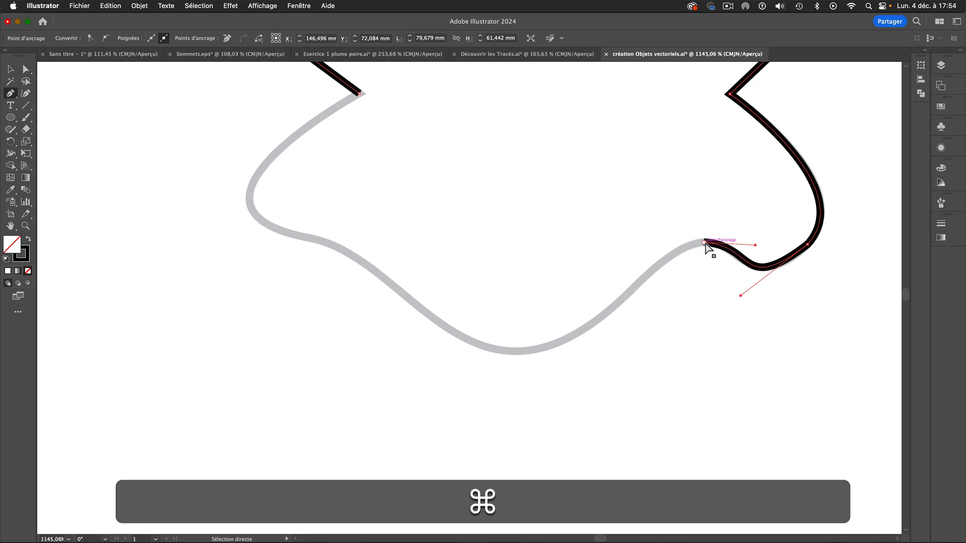
{"action": "left_click", "coordinate": [704, 243], "text": "super"}
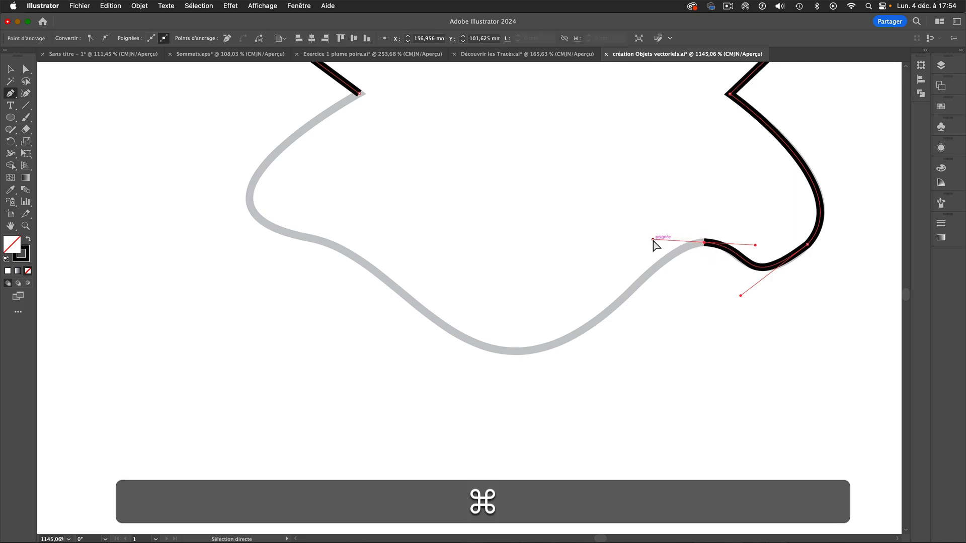
{"action": "key", "text": "alt"}
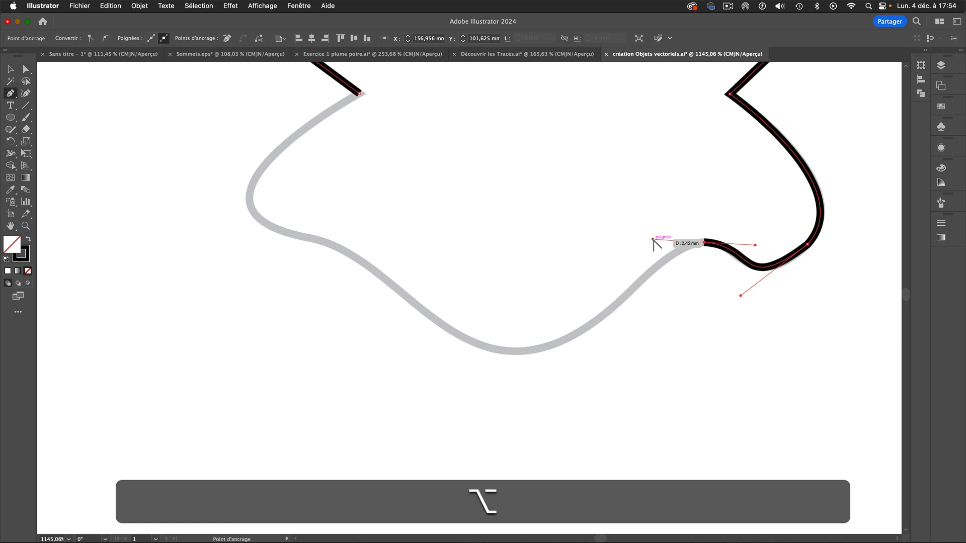
{"action": "left_click_drag", "start_coordinate": [653, 240], "coordinate": [651, 250]}
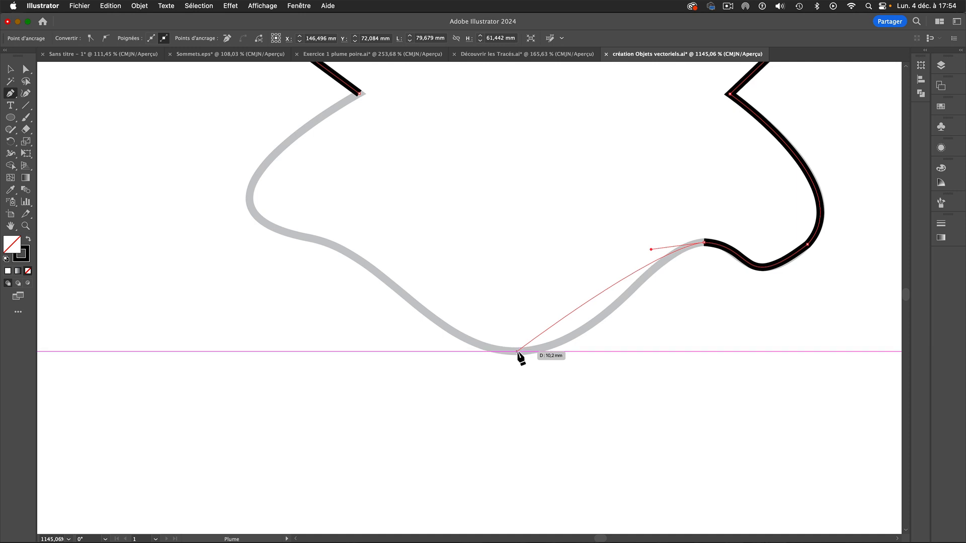
{"action": "left_click_drag", "start_coordinate": [517, 351], "coordinate": [422, 351]}
{"action": "key", "text": "shift"}
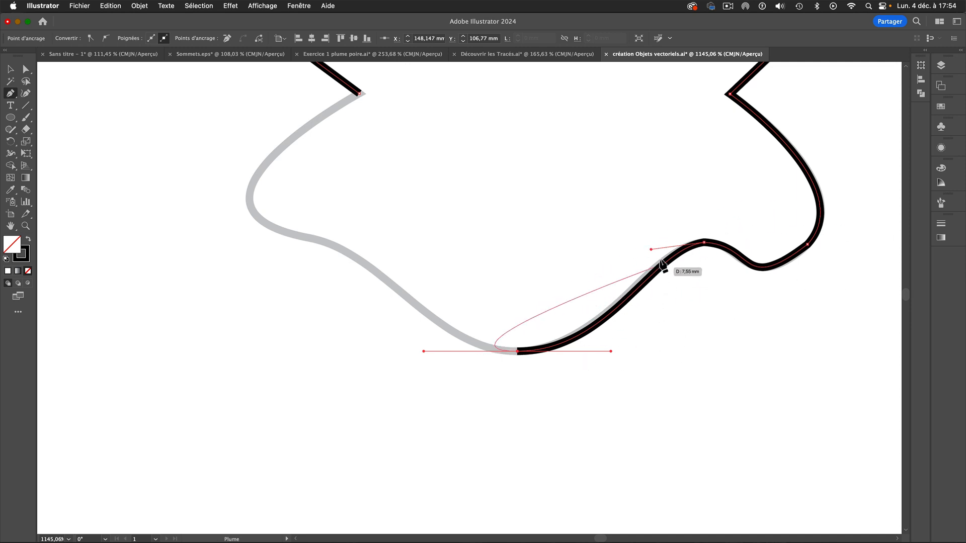
{"action": "key", "text": "alt"}
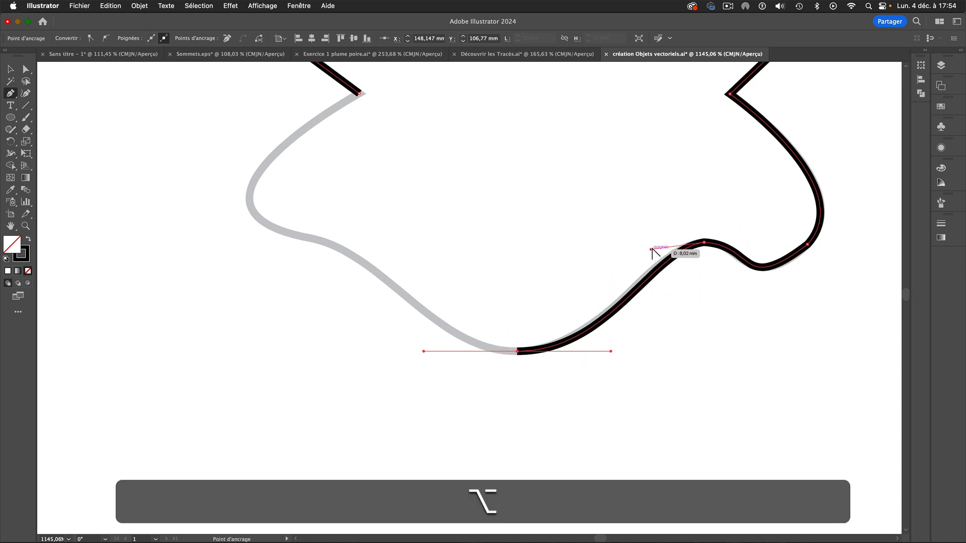
{"action": "left_click_drag", "start_coordinate": [651, 249], "coordinate": [646, 248]}
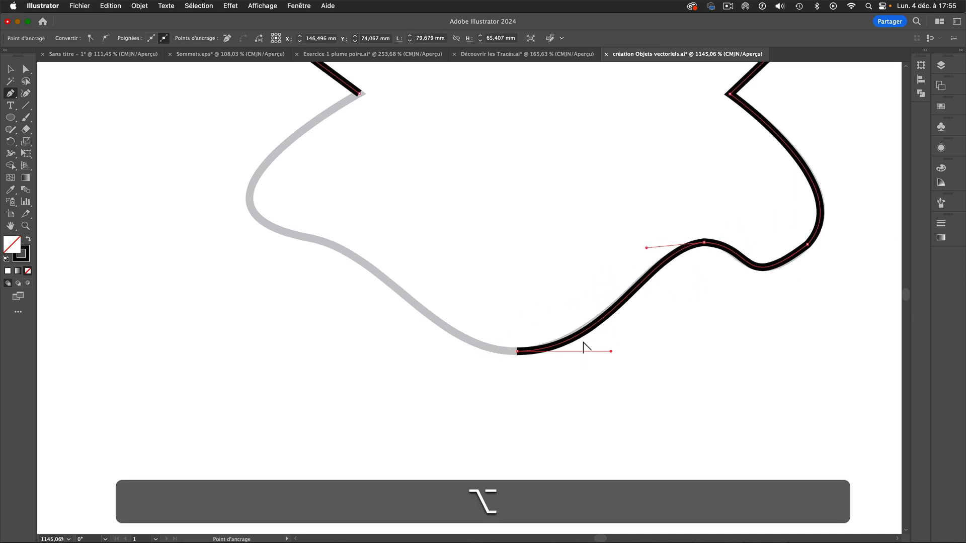
Extend the path up to the bend before the base's left lobe, and adjust the lowest point's outgoing handle to match the guide.
{"action": "scroll", "coordinate": [581, 344], "scroll_direction": "down", "scroll_amount": 1}
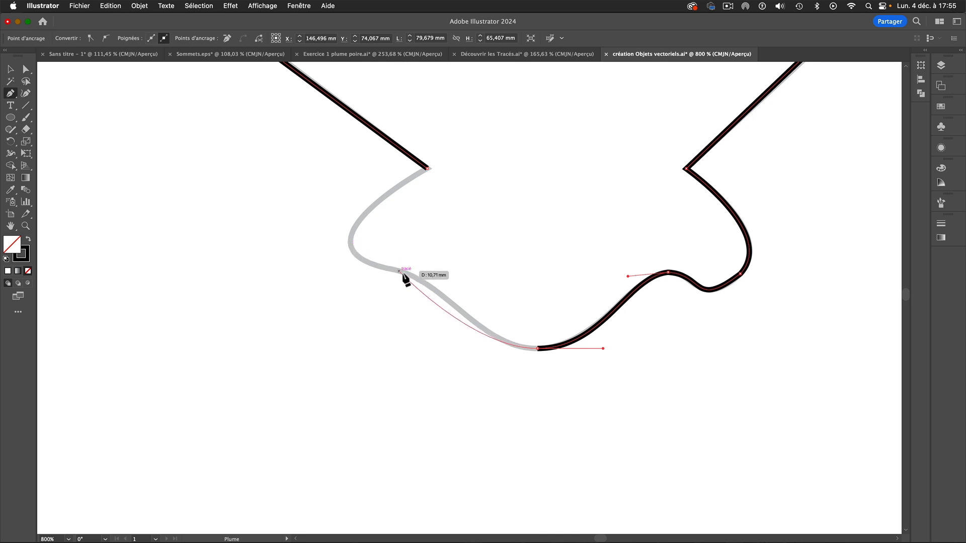
{"action": "left_click_drag", "start_coordinate": [406, 273], "coordinate": [380, 267]}
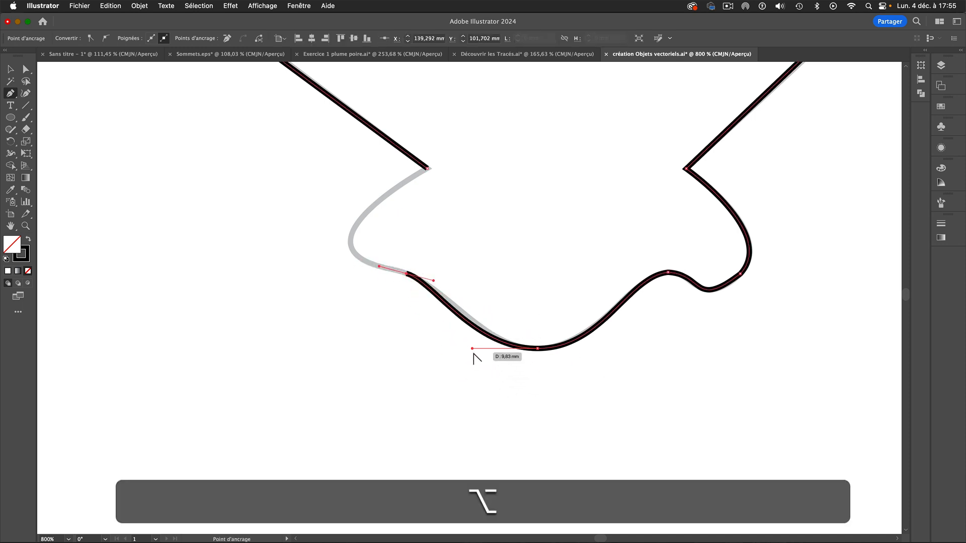
{"action": "left_click_drag", "start_coordinate": [471, 349], "coordinate": [484, 337]}
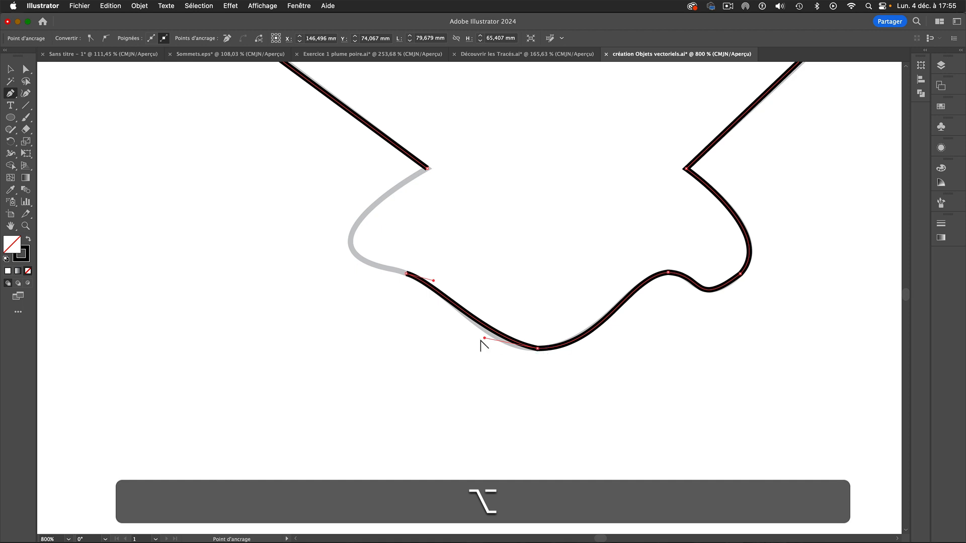
{"action": "left_click_drag", "start_coordinate": [484, 338], "coordinate": [479, 348]}
Add a smooth anchor point on the left lobe's outer edge and shorten both its handles to fit the guide.
{"action": "mouse_move", "coordinate": [407, 273]}
{"action": "left_mouse_down"}
{"action": "mouse_move", "coordinate": [307, 270]}
{"action": "mouse_move", "coordinate": [297, 214]}
{"action": "mouse_move", "coordinate": [362, 263]}
{"action": "mouse_move", "coordinate": [325, 182]}
{"action": "left_mouse_up"}
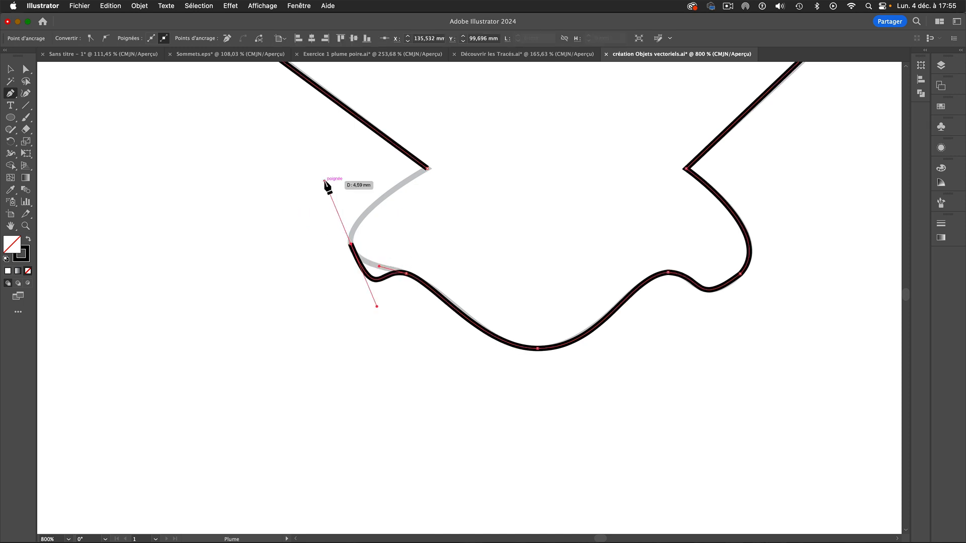
{"action": "key", "text": "super"}
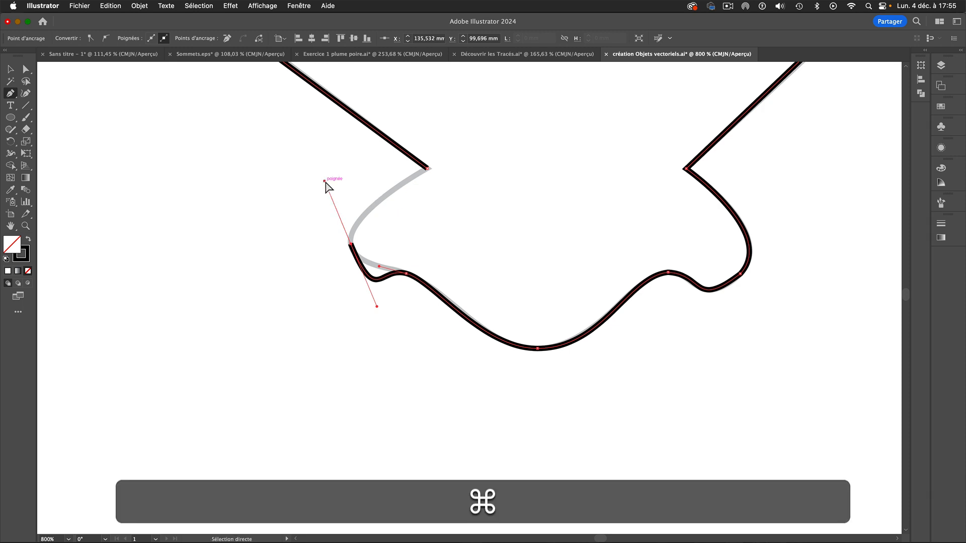
{"action": "left_click_drag", "start_coordinate": [326, 187], "coordinate": [332, 206]}
{"action": "left_click_drag", "start_coordinate": [379, 305], "coordinate": [366, 276]}
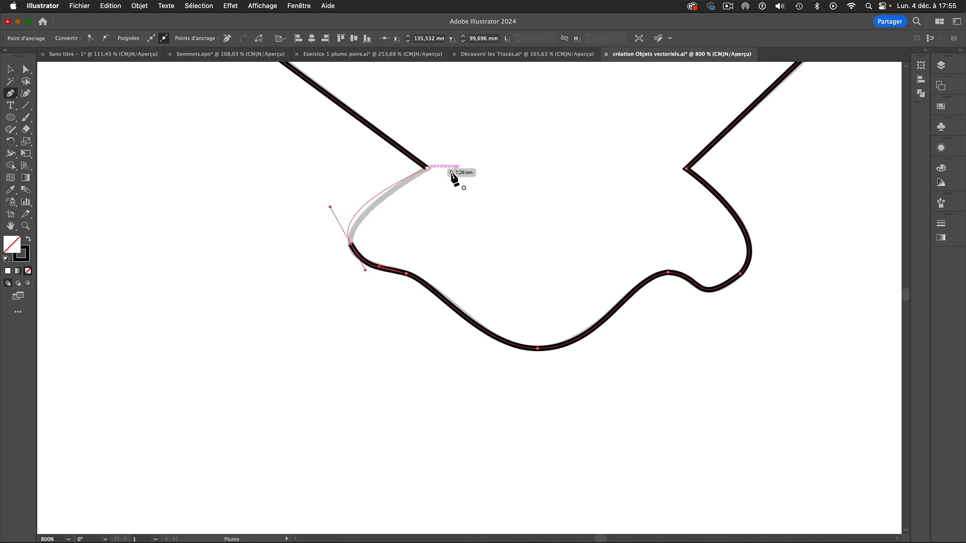
Close the shell outline at the upper corner of its base and adjust the left lobe's outgoing handle to fit the guide.
{"action": "left_click", "coordinate": [427, 169]}
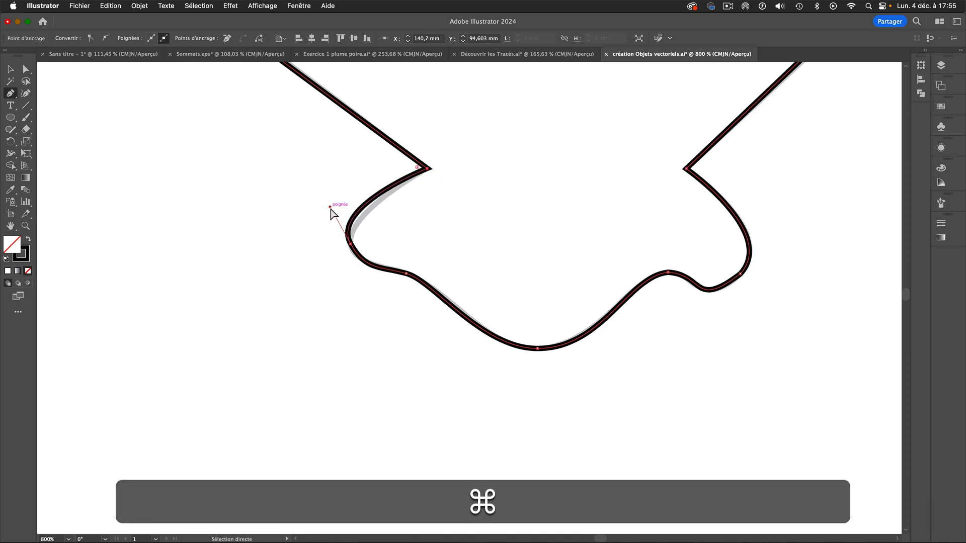
{"action": "mouse_move", "coordinate": [330, 206]}
{"action": "left_mouse_down"}
{"action": "mouse_move", "coordinate": [347, 208]}
{"action": "mouse_move", "coordinate": [342, 202]}
{"action": "mouse_move", "coordinate": [341, 210]}
{"action": "left_mouse_up"}
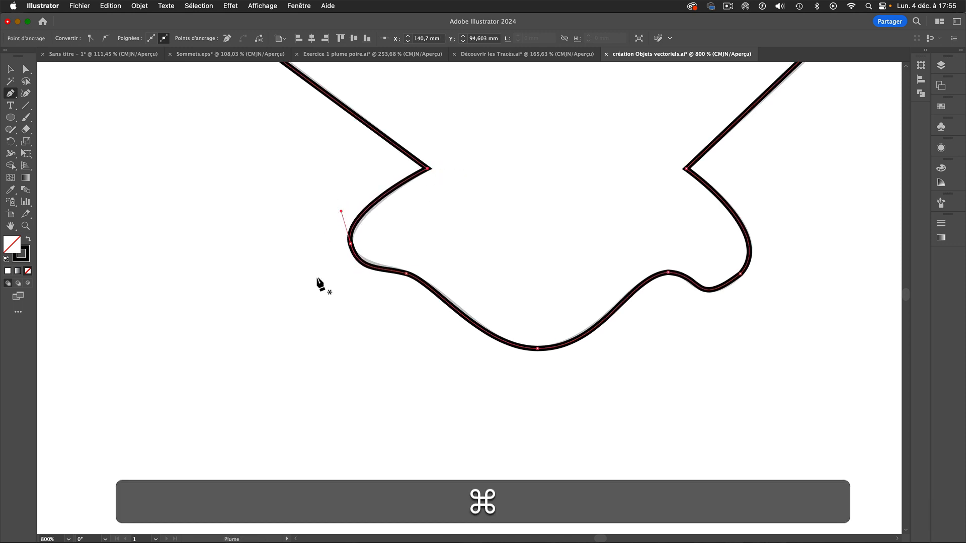
Trace the sailboat's front sail from its tip around the smooth outer corner to the inner foot, lengthening the outer corner's lower handle to fit.
{"action": "left_click_drag", "start_coordinate": [541, 291], "coordinate": [377, 280]}
{"action": "scroll", "coordinate": [529, 355], "scroll_direction": "down", "scroll_amount": 10}
{"action": "scroll", "coordinate": [529, 355], "scroll_direction": "left", "scroll_amount": 3}
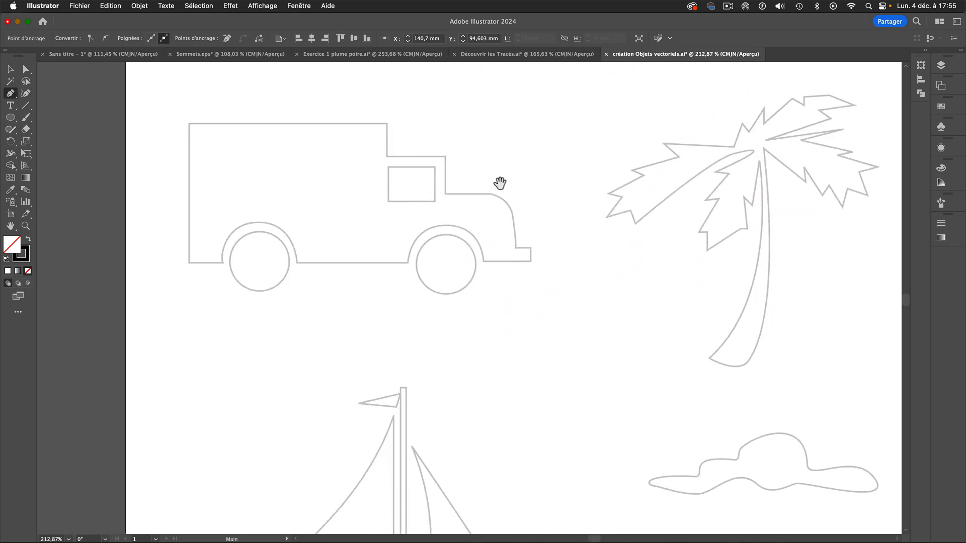
{"action": "scroll", "coordinate": [513, 185], "scroll_direction": "up", "scroll_amount": 5}
{"action": "scroll", "coordinate": [513, 185], "scroll_direction": "left", "scroll_amount": 1}
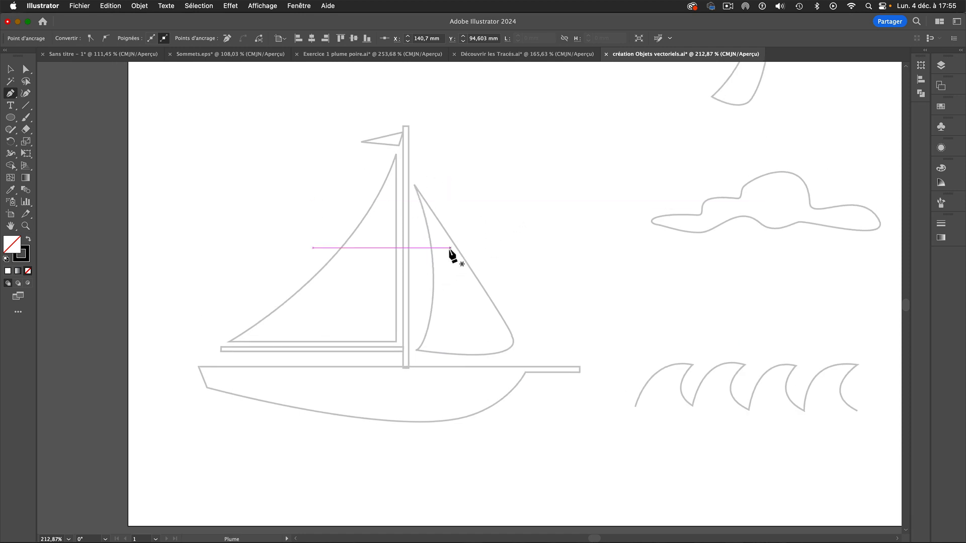
{"action": "left_click", "coordinate": [416, 185]}
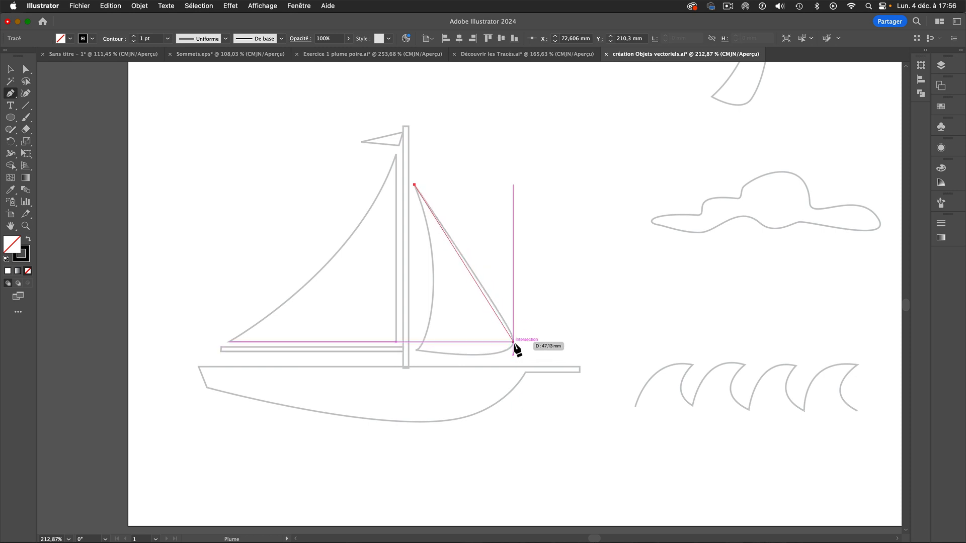
{"action": "left_click_drag", "start_coordinate": [513, 342], "coordinate": [511, 355]}
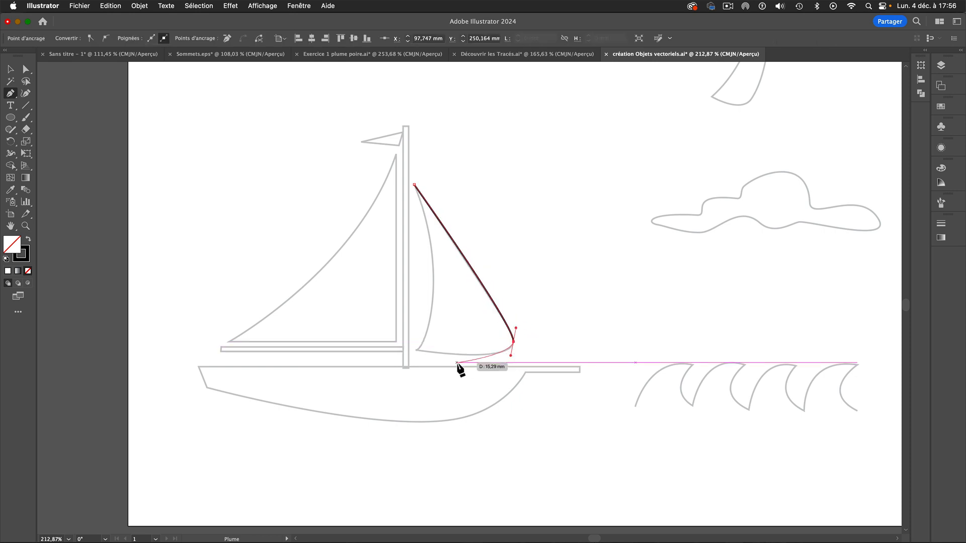
{"action": "left_click", "coordinate": [416, 351]}
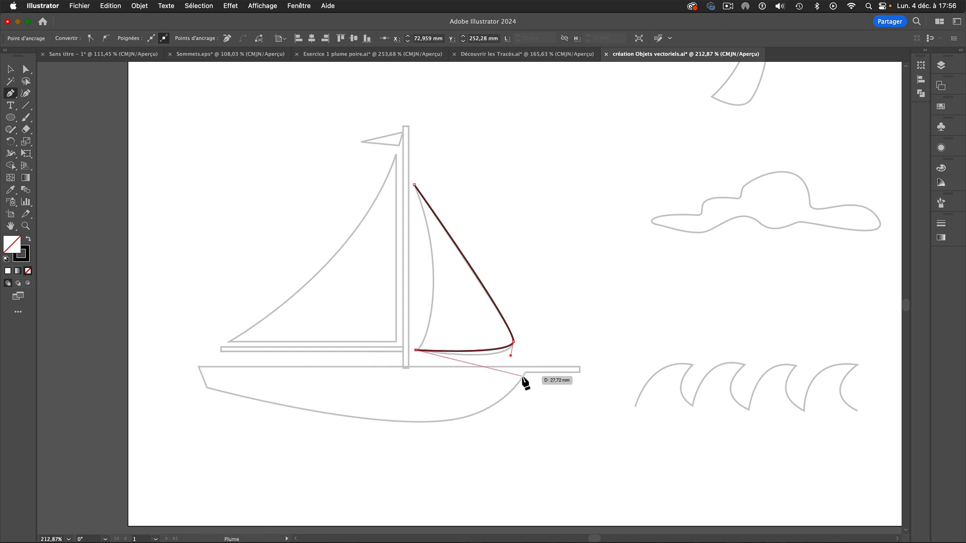
{"action": "left_click_drag", "start_coordinate": [513, 342], "coordinate": [509, 362]}
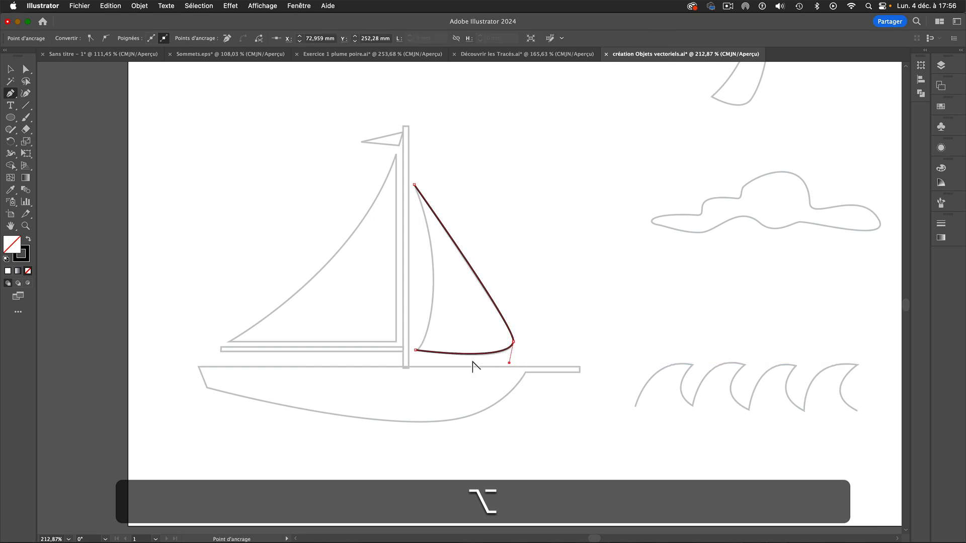
Close the front sail at its tip with a broken handle and redirect that handle so the inner edge follows the guide.
{"action": "left_click", "coordinate": [416, 351]}
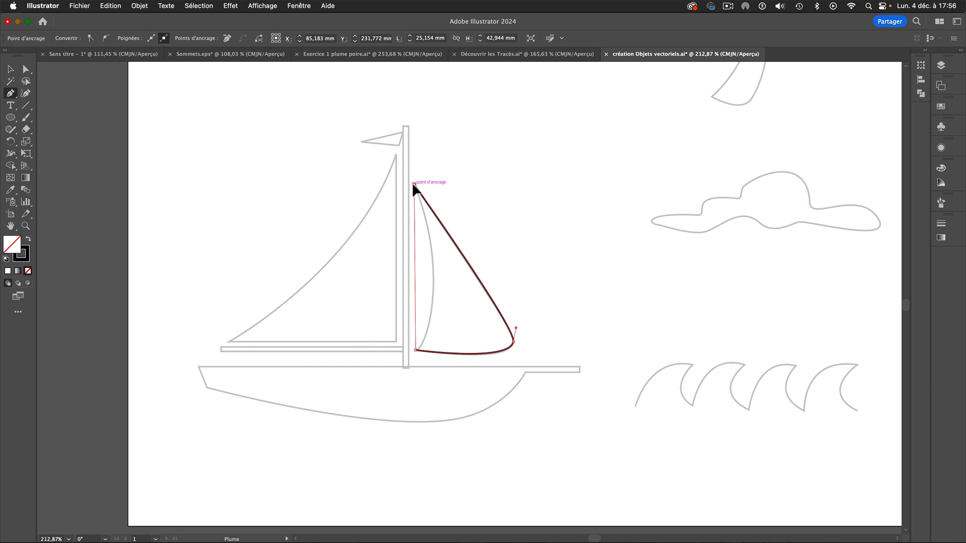
{"action": "left_click_drag", "start_coordinate": [413, 185], "coordinate": [477, 151]}
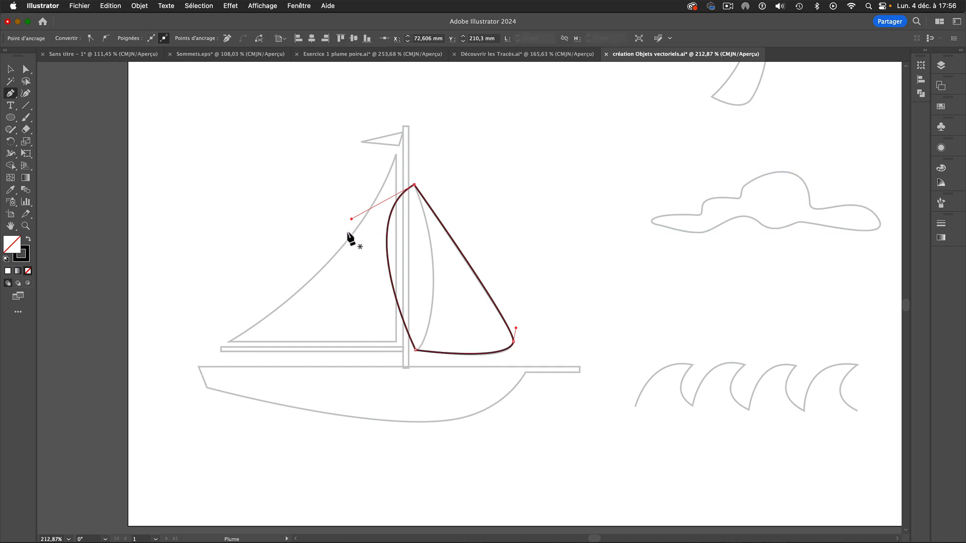
{"action": "key", "text": "super"}
{"action": "left_click_drag", "start_coordinate": [352, 220], "coordinate": [454, 305]}
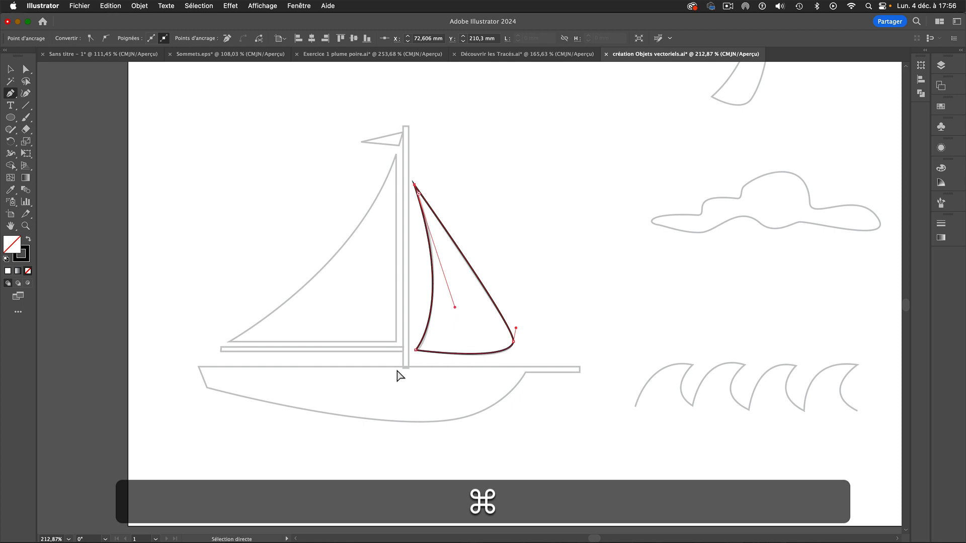
Trace the mainsail as a closed path with straight mast and foot edges, adjusting the top point's broken handle to fit the curved edge.
{"action": "left_click", "coordinate": [396, 154]}
{"action": "left_click", "coordinate": [396, 342]}
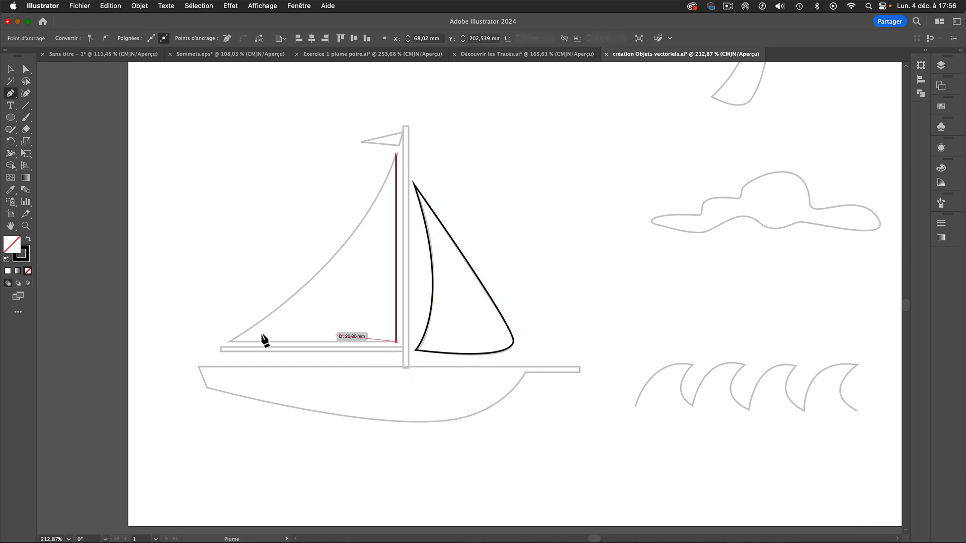
{"action": "left_click", "coordinate": [230, 341]}
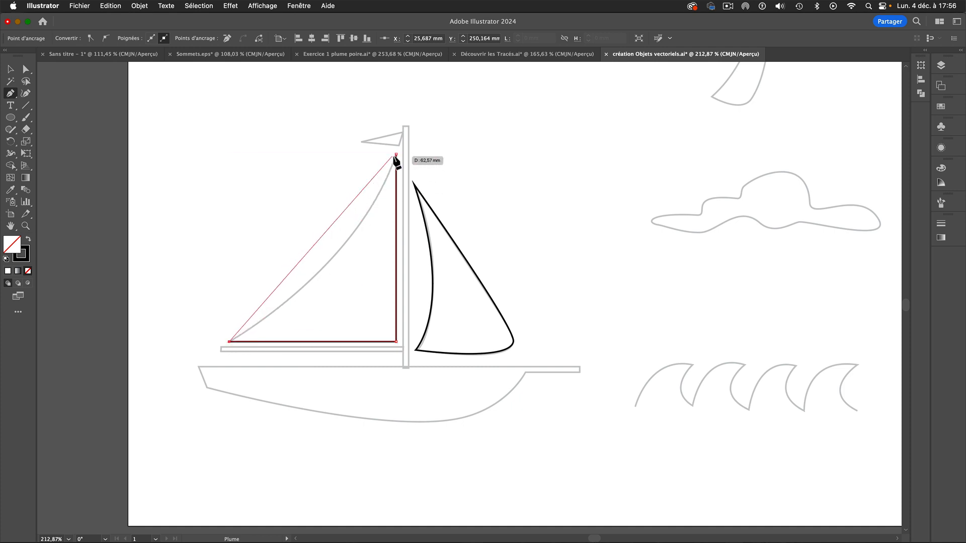
{"action": "left_click_drag", "start_coordinate": [395, 155], "coordinate": [485, 167]}
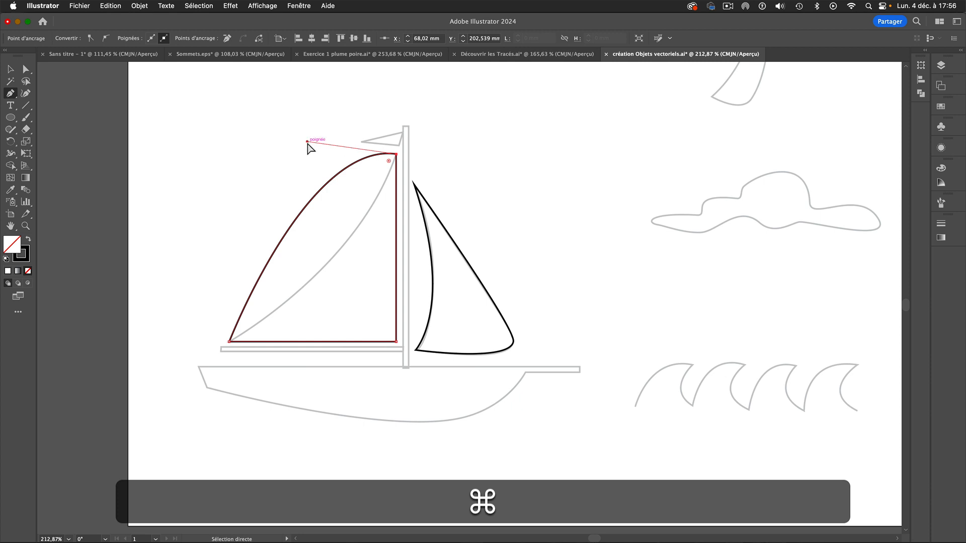
{"action": "left_click_drag", "start_coordinate": [307, 142], "coordinate": [344, 276]}
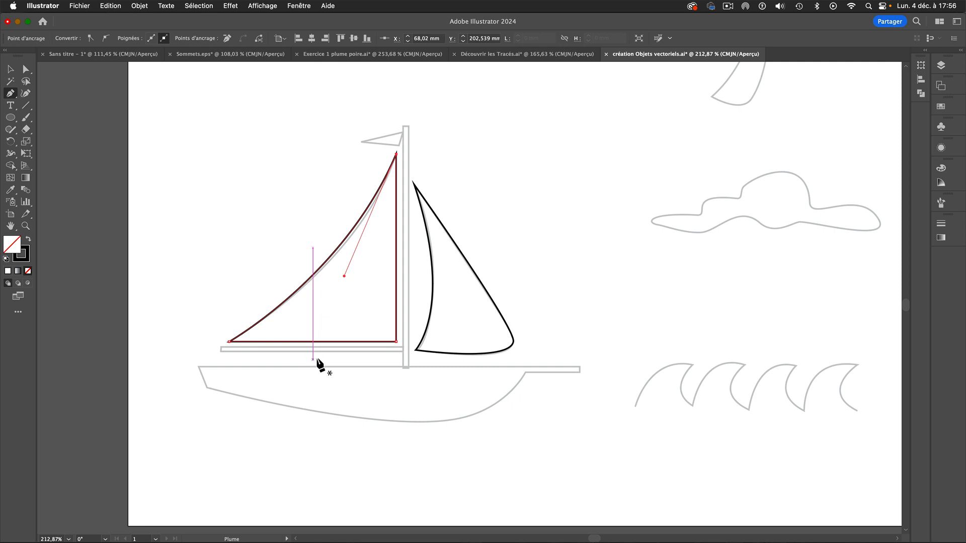
{"action": "key", "text": "x"}
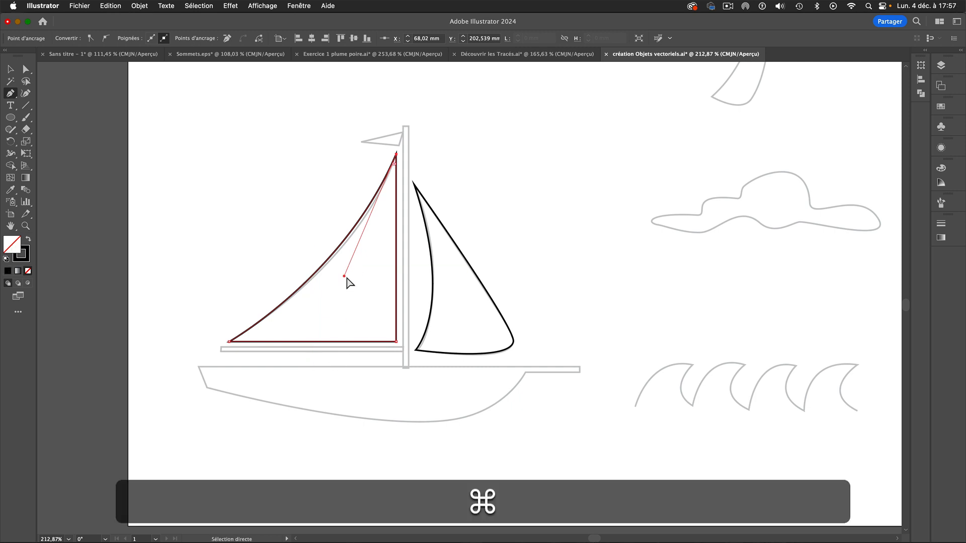
{"action": "left_click_drag", "start_coordinate": [345, 276], "coordinate": [349, 276]}
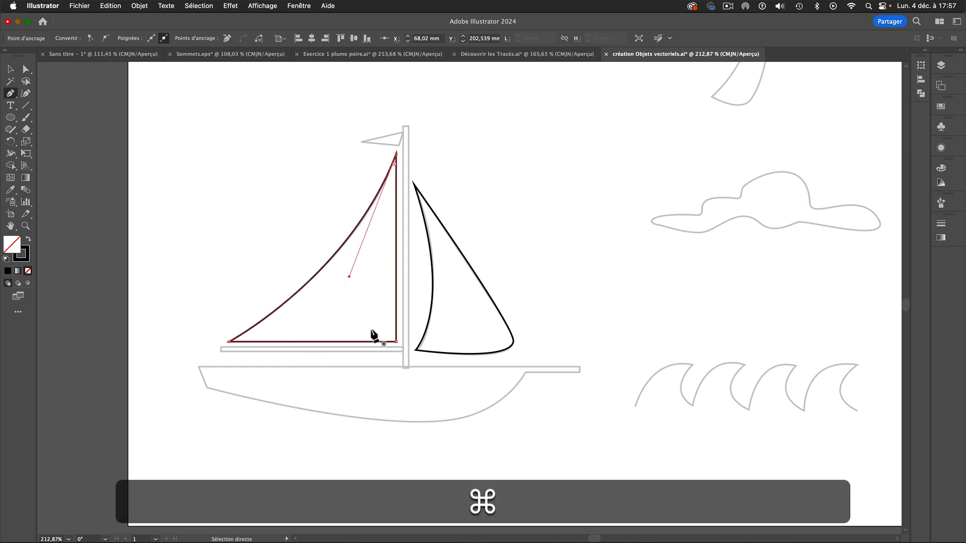
Trace the hull and bowsprit as a closed path, pulling and adjusting a handle at the bow corner so the underside follows the guide.
{"action": "left_click", "coordinate": [199, 367]}
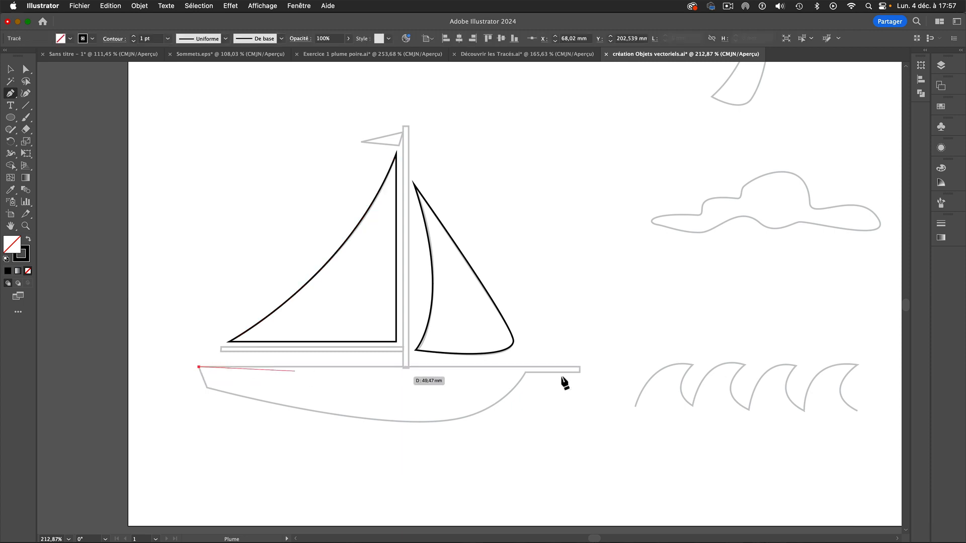
{"action": "left_click", "coordinate": [580, 370]}
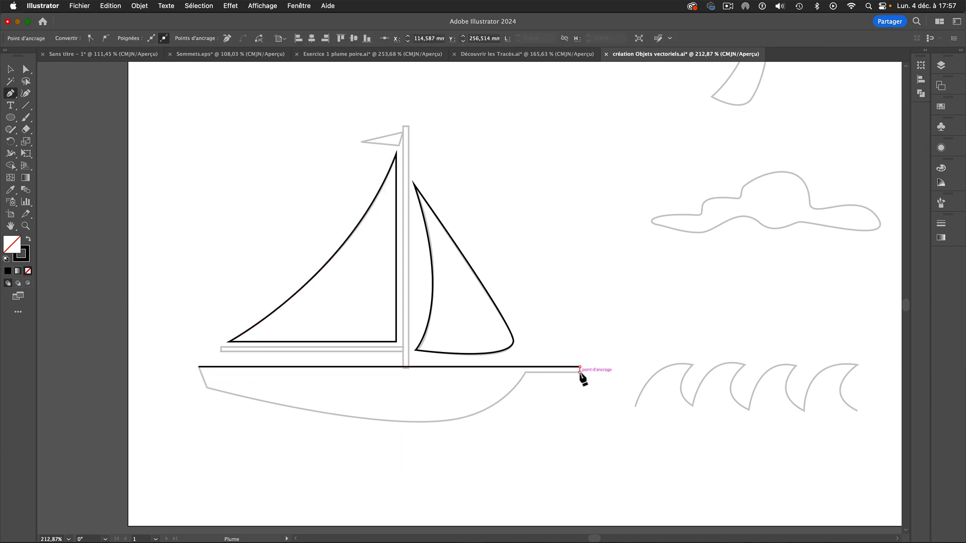
{"action": "left_click", "coordinate": [525, 372]}
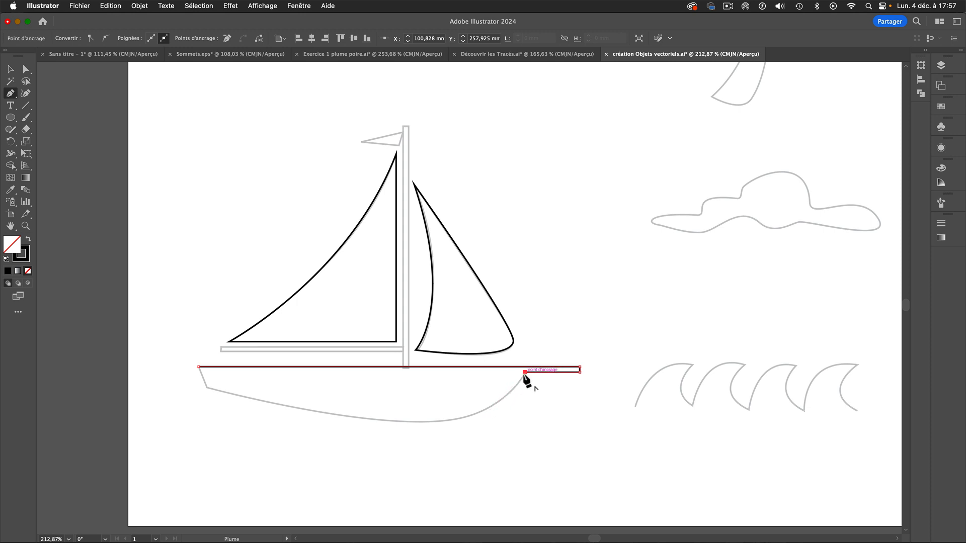
{"action": "left_click_drag", "start_coordinate": [525, 372], "coordinate": [490, 419]}
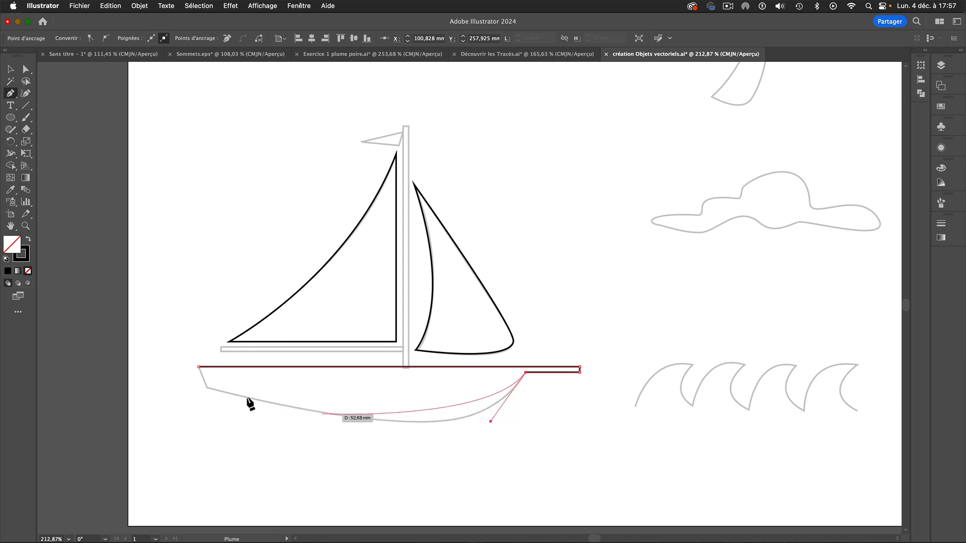
{"action": "left_click", "coordinate": [207, 388]}
{"action": "left_click", "coordinate": [199, 366]}
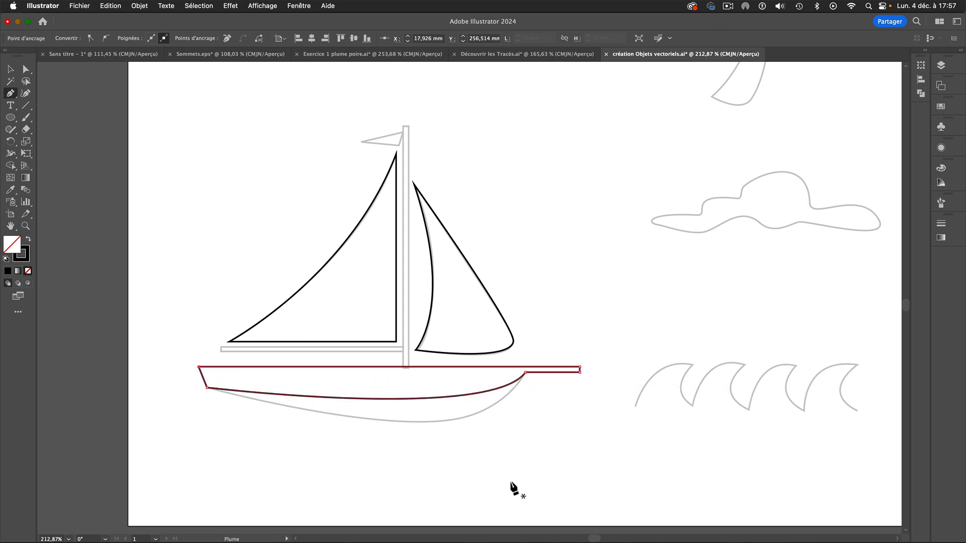
{"action": "key", "text": "super"}
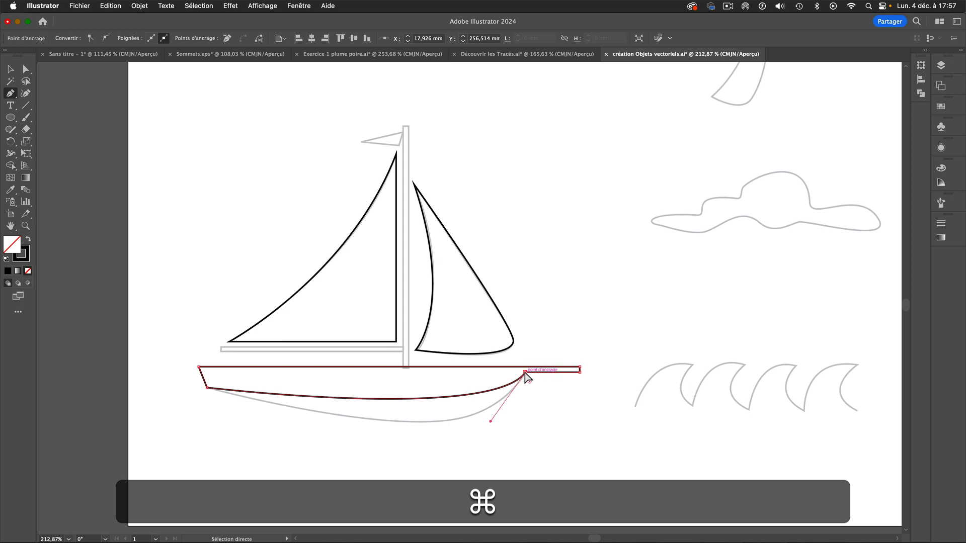
{"action": "left_click_drag", "start_coordinate": [491, 420], "coordinate": [477, 474]}
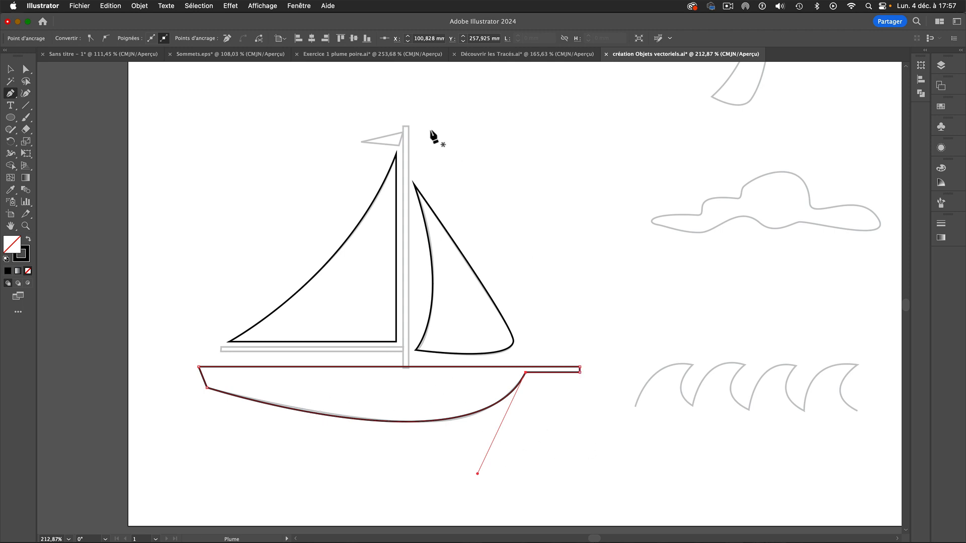
Trace the mast as a closed narrow rectangle of corner points, from its top down to the deck.
{"action": "left_click", "coordinate": [403, 128], "text": "super"}
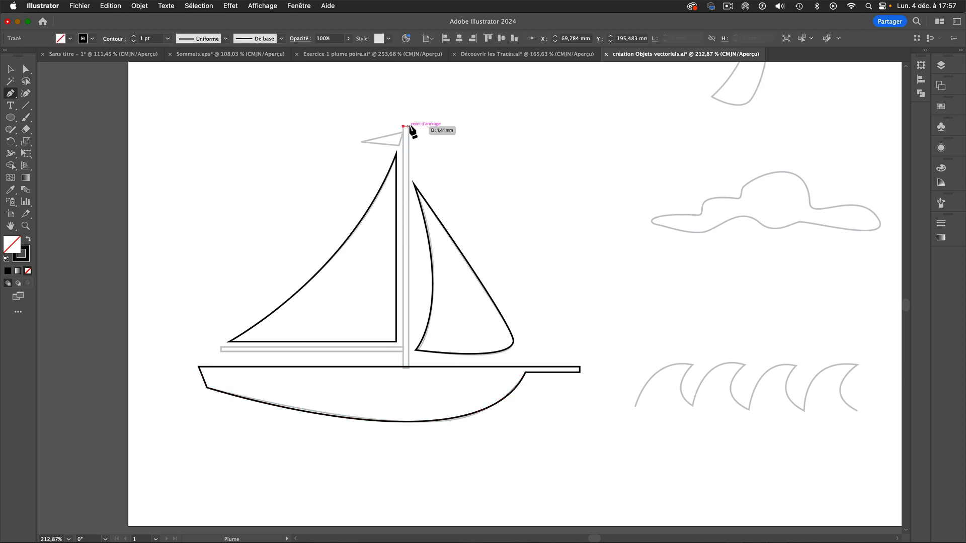
{"action": "left_click", "coordinate": [404, 126]}
{"action": "left_click", "coordinate": [408, 367]}
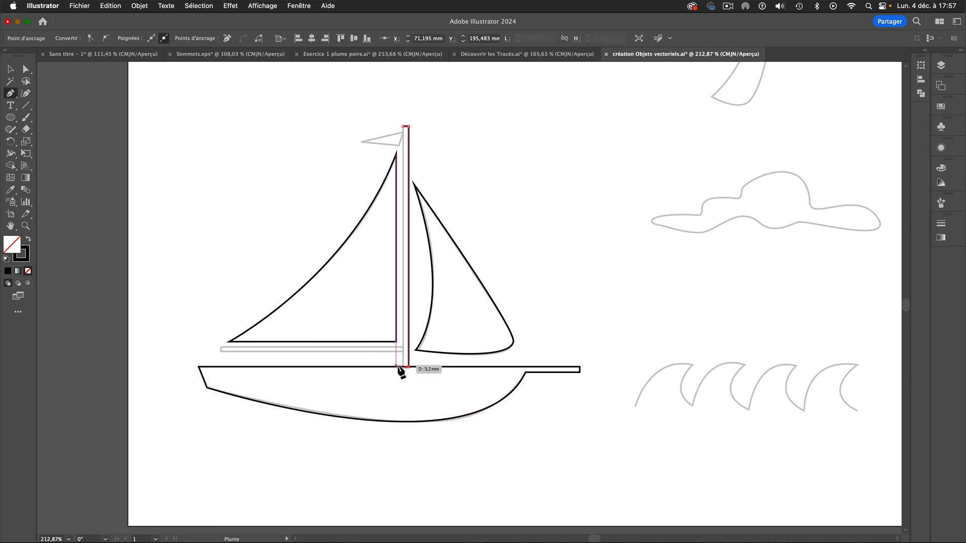
{"action": "left_click", "coordinate": [403, 367]}
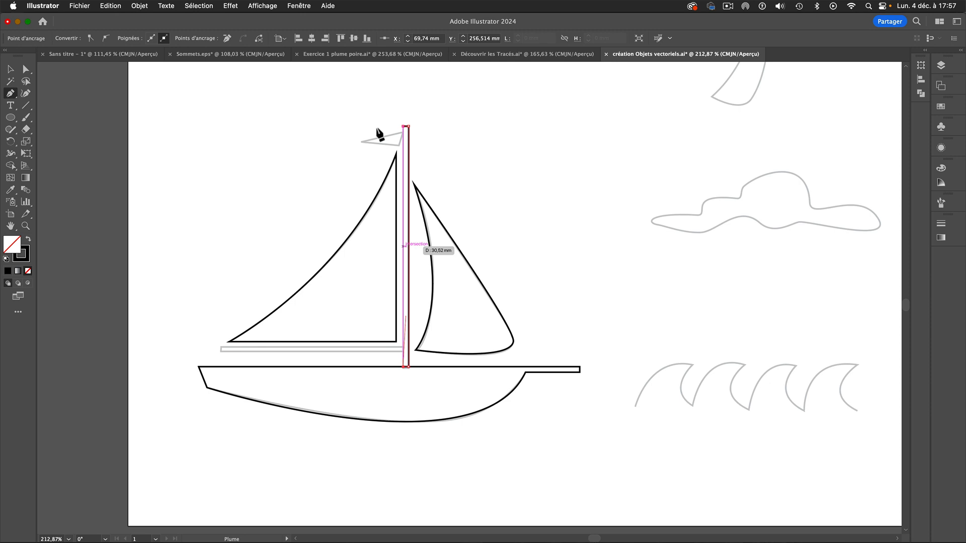
{"action": "left_click", "coordinate": [403, 126]}
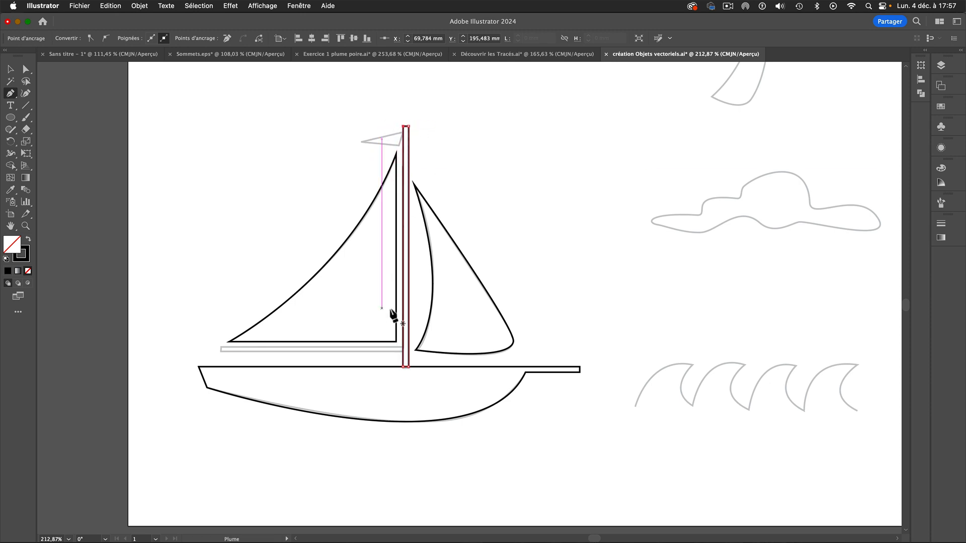
Trace the boom beneath the mainsail as a closed thin rectangle ending at the mast.
{"action": "left_click", "coordinate": [221, 347]}
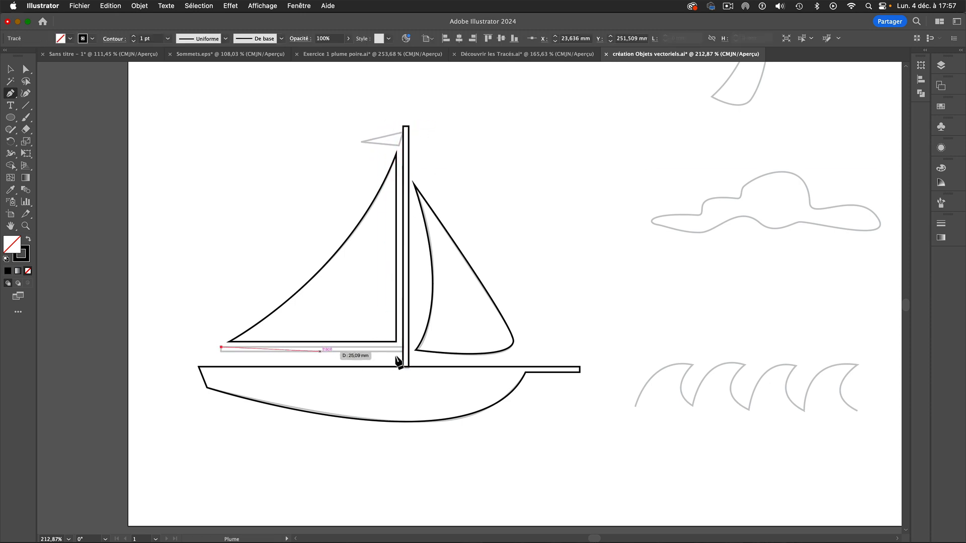
{"action": "left_click", "coordinate": [402, 347]}
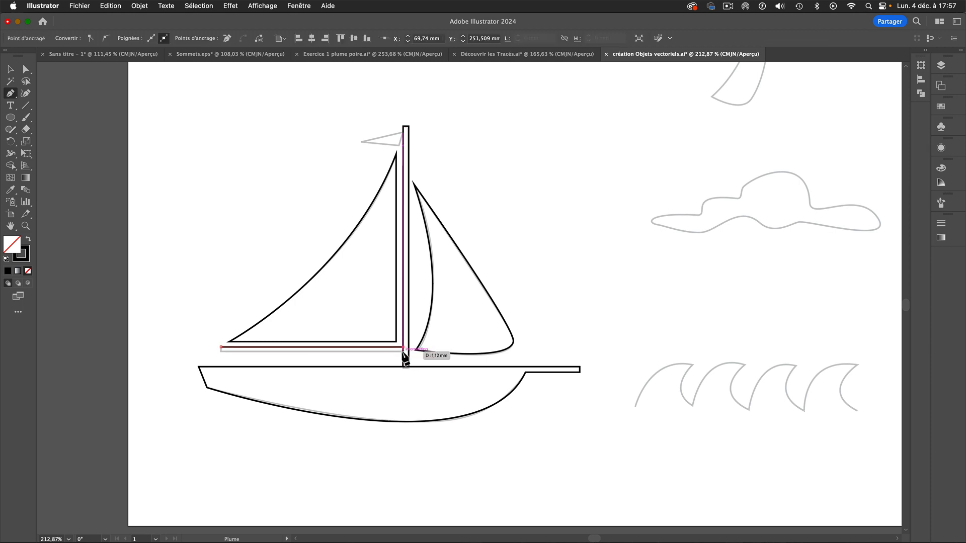
{"action": "left_click", "coordinate": [403, 352]}
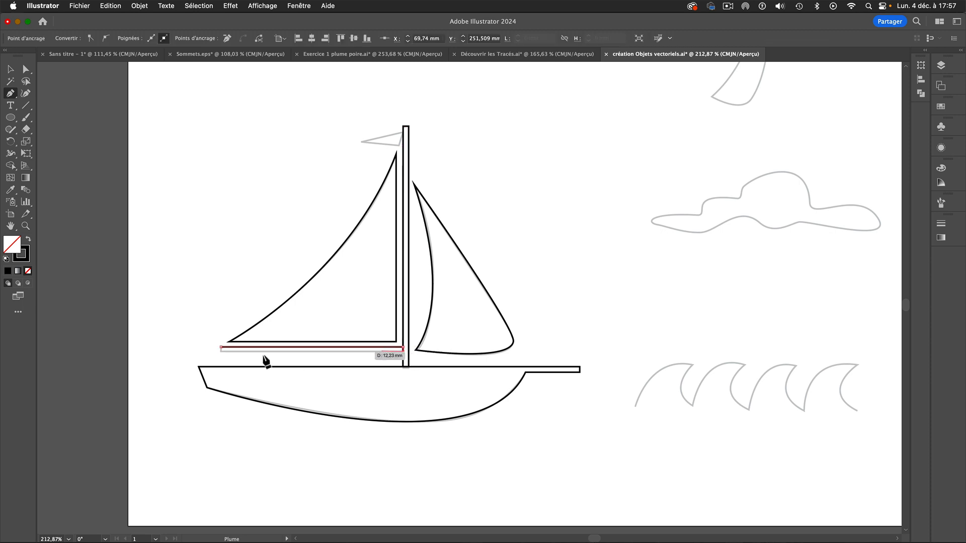
{"action": "left_click", "coordinate": [221, 351]}
{"action": "left_click", "coordinate": [221, 347]}
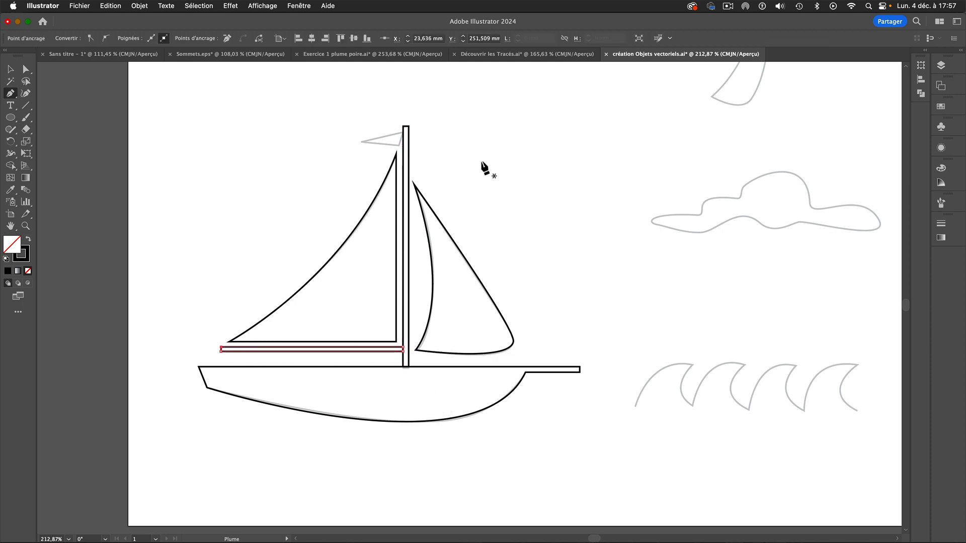
Trace the triangular pennant beside the masthead as a closed path and switch to the Selection tool.
{"action": "left_click", "coordinate": [361, 142]}
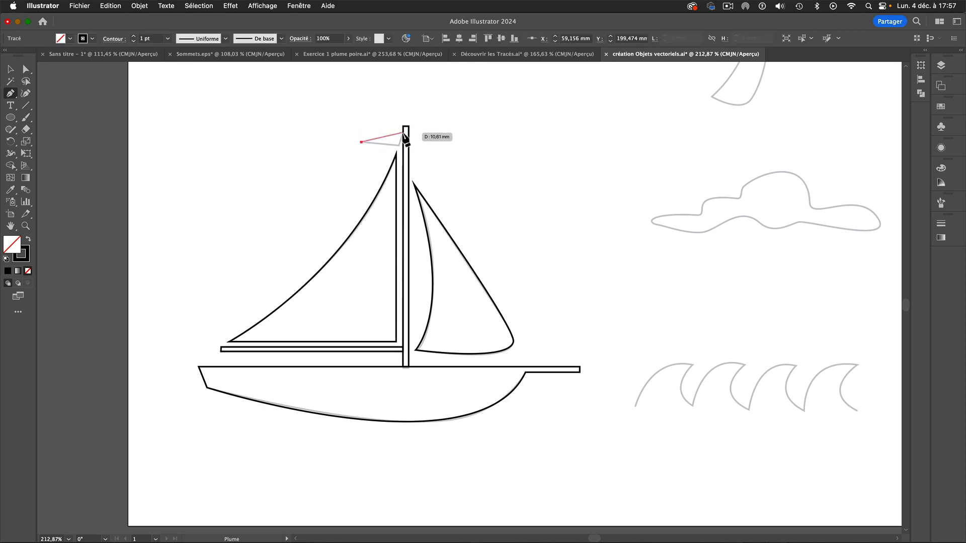
{"action": "left_click", "coordinate": [403, 134]}
{"action": "left_click", "coordinate": [400, 145]}
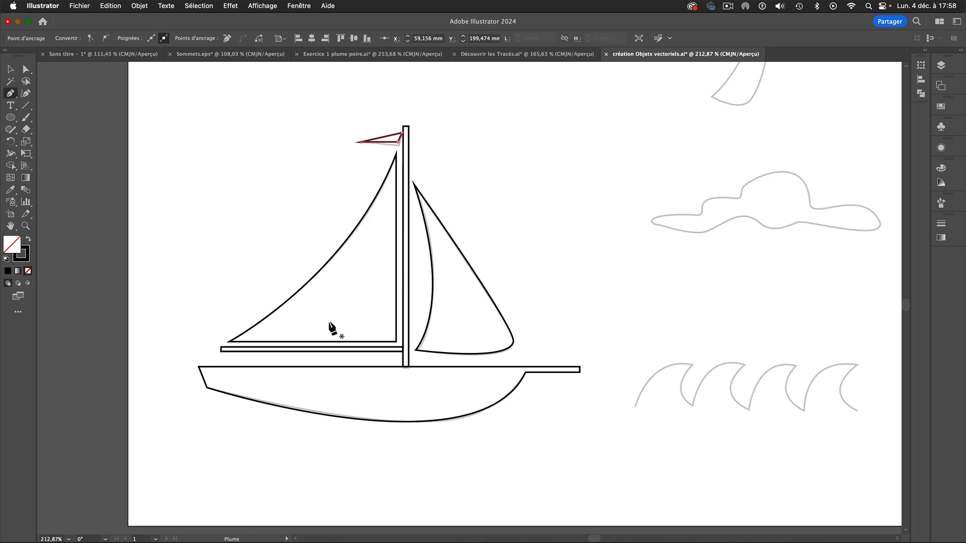
{"action": "left_click", "coordinate": [10, 70]}
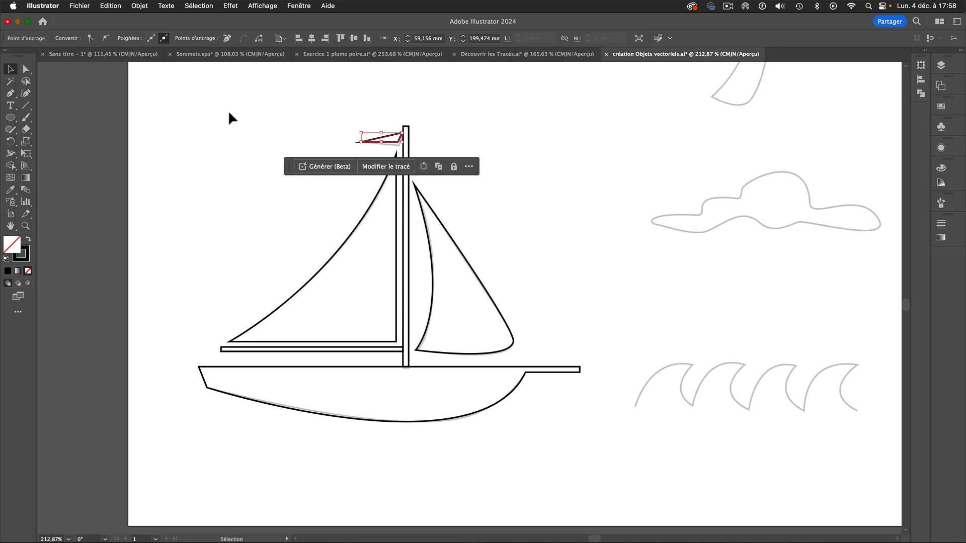
Select the sailboat's separate parts one at a time, then try moving the front sail away and undo the move.
{"action": "left_click", "coordinate": [261, 109]}
{"action": "left_click", "coordinate": [379, 190]}
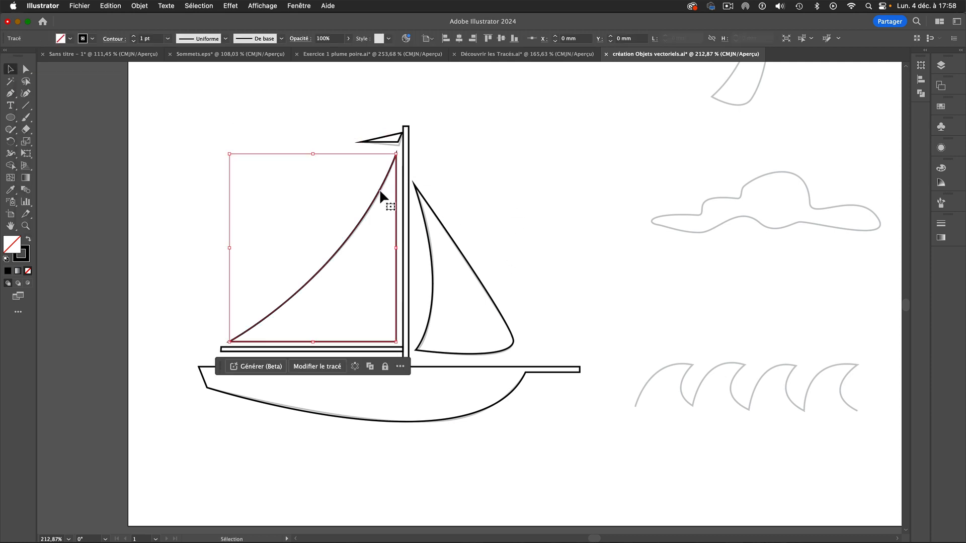
{"action": "left_click", "coordinate": [436, 253]}
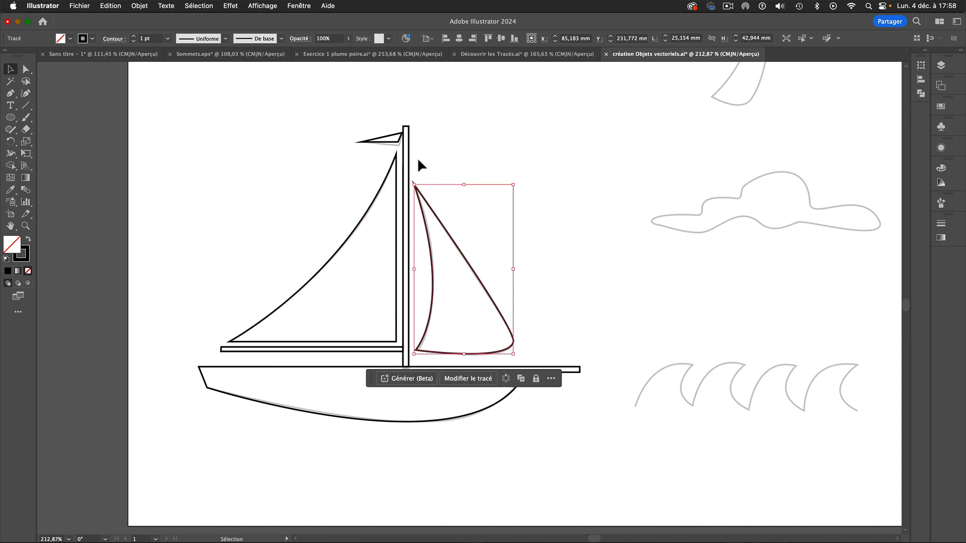
{"action": "left_click", "coordinate": [401, 156]}
{"action": "left_click", "coordinate": [380, 141]}
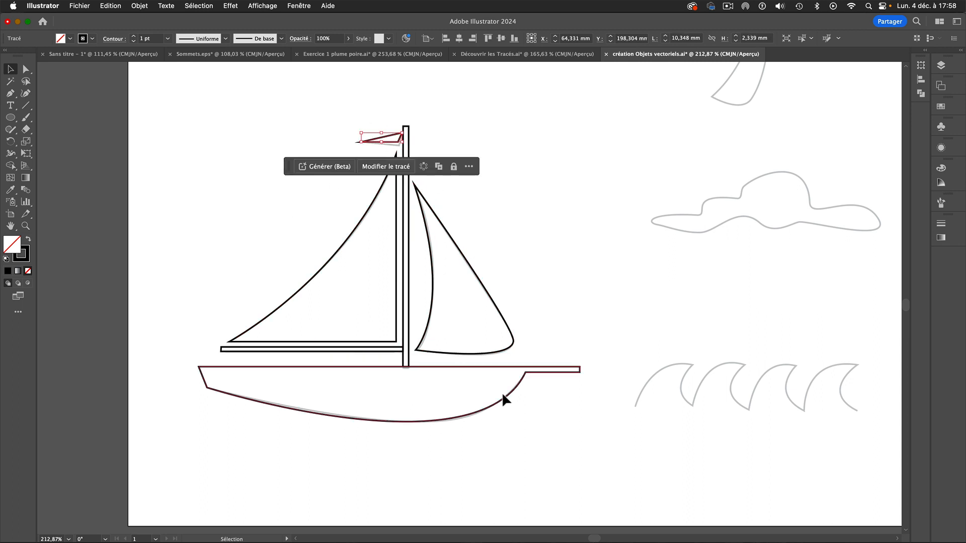
{"action": "left_click", "coordinate": [310, 194]}
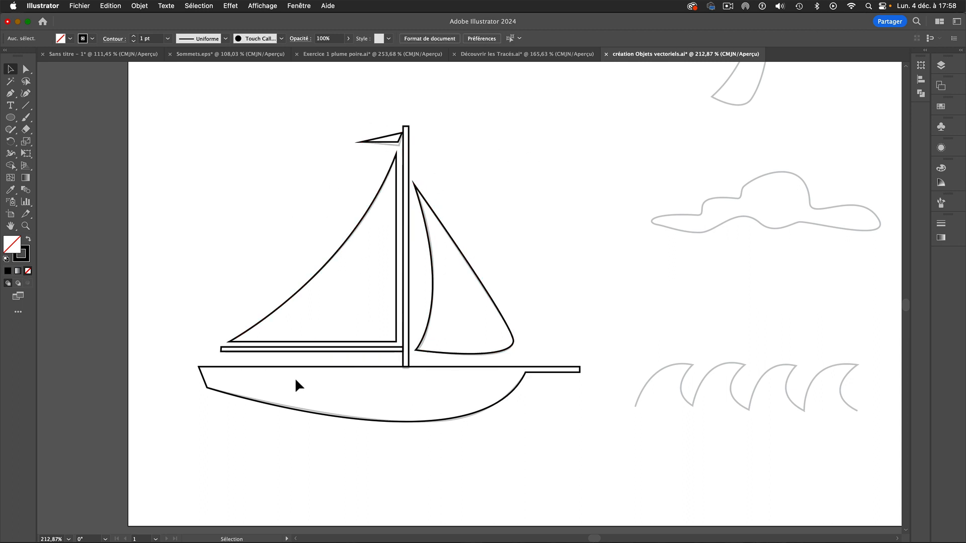
{"action": "left_click_drag", "start_coordinate": [487, 292], "coordinate": [531, 279]}
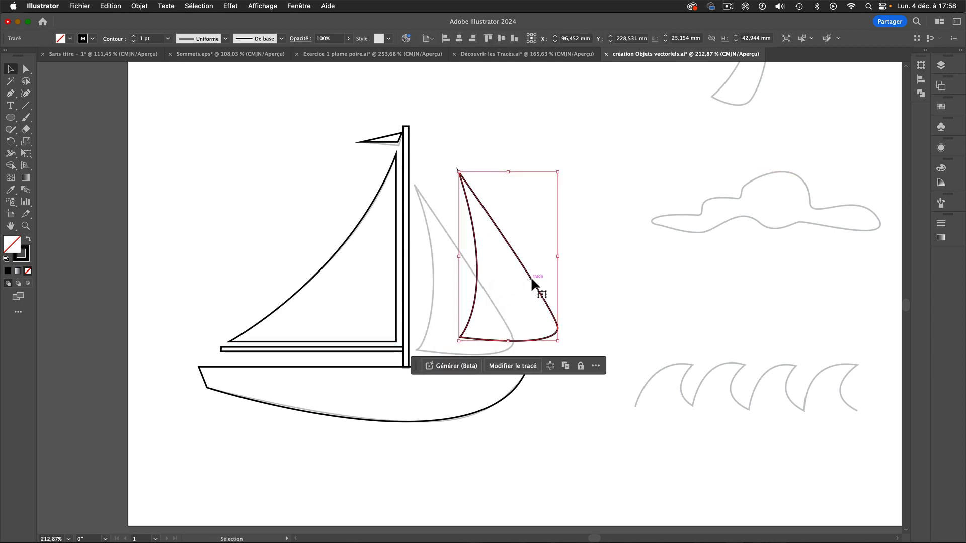
{"action": "key", "text": "super+z"}
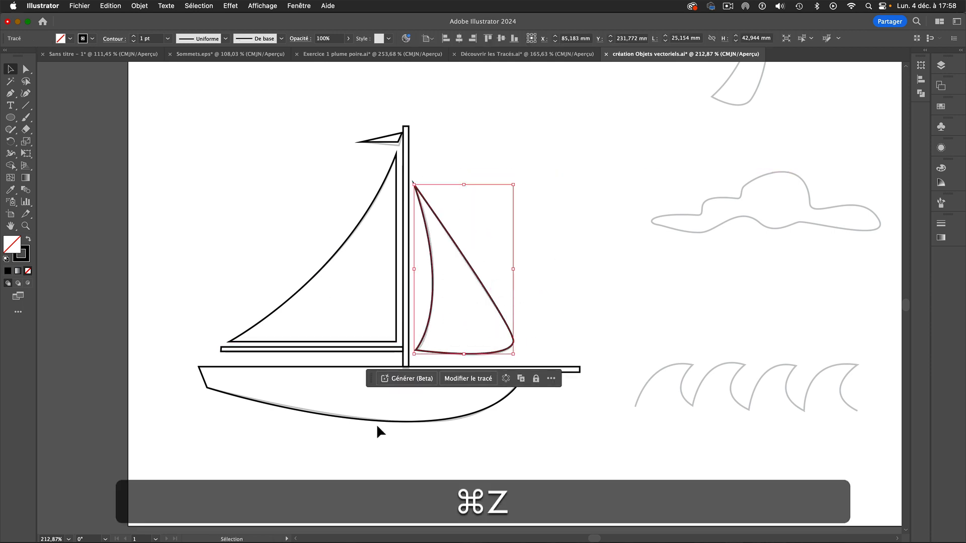
Group all the sailboat's paths, then test-move the group and undo the move.
{"action": "left_click_drag", "start_coordinate": [259, 119], "coordinate": [529, 451]}
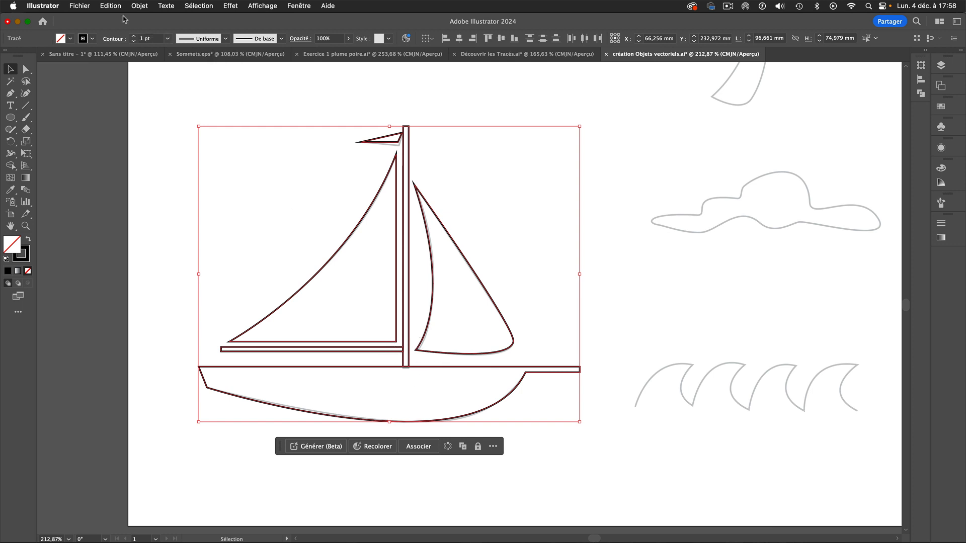
{"action": "left_click", "coordinate": [136, 6]}
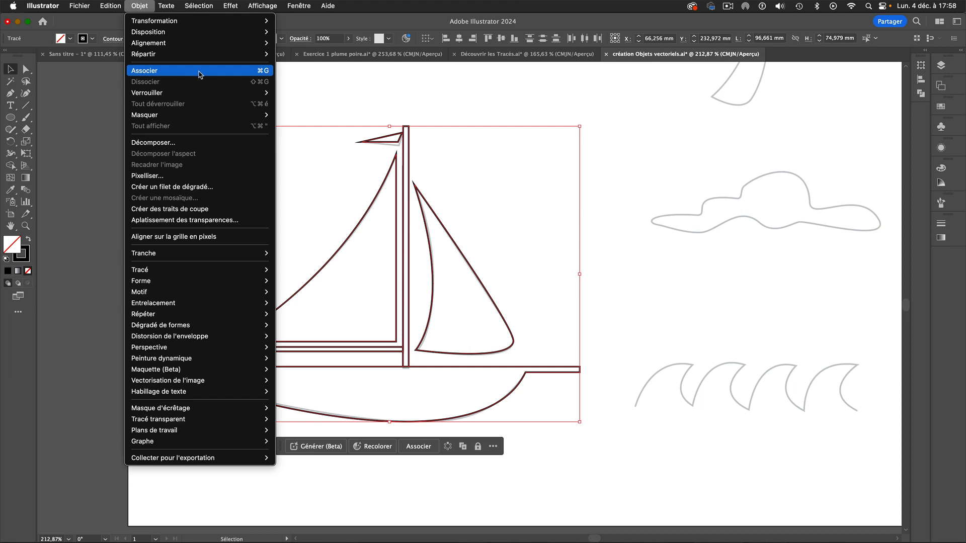
{"action": "left_click", "coordinate": [262, 75]}
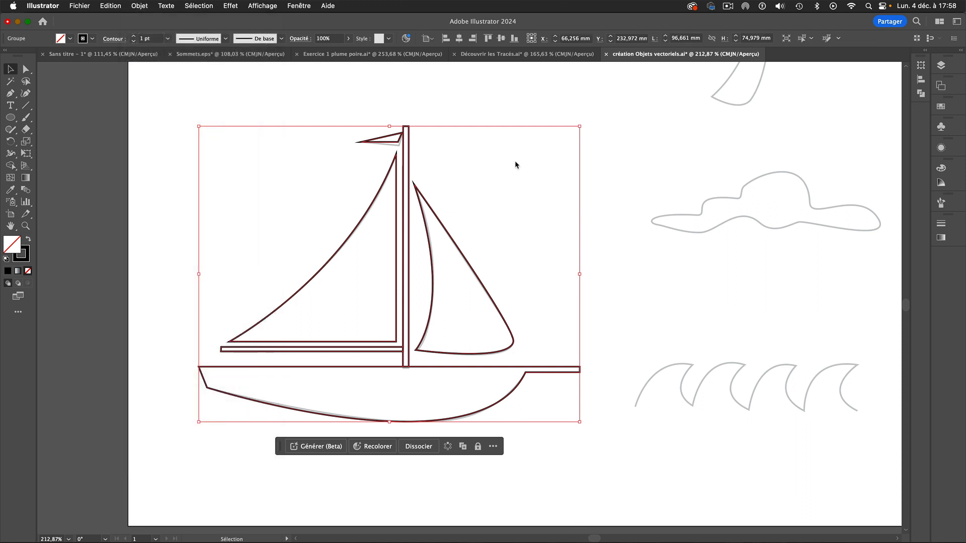
{"action": "left_click", "coordinate": [502, 99]}
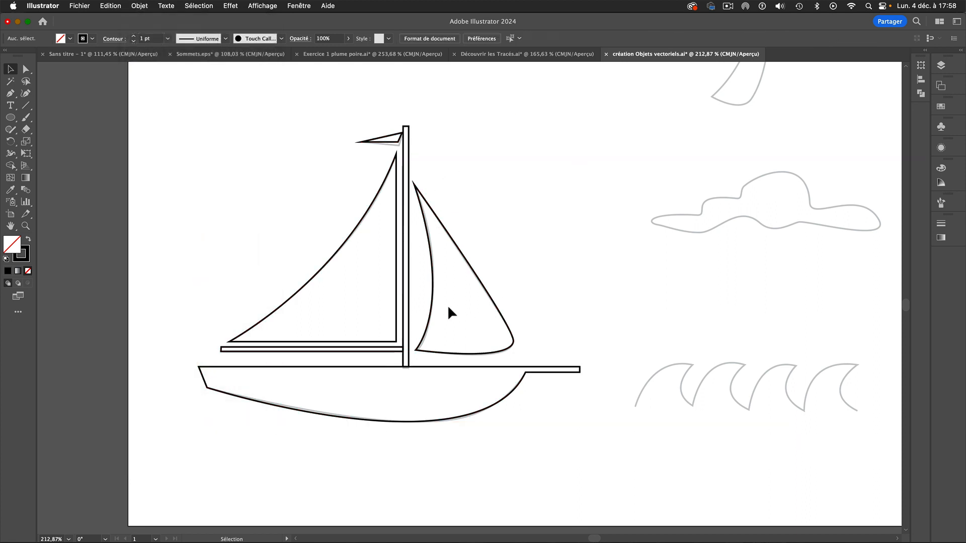
{"action": "left_click_drag", "start_coordinate": [409, 297], "coordinate": [458, 269]}
{"action": "key", "text": "cmd+z"}
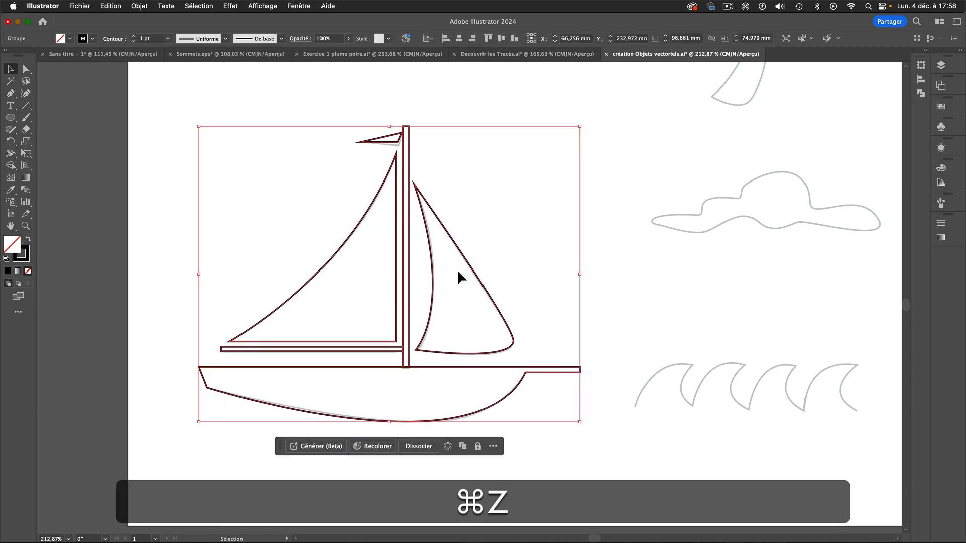
Start the palm tree with the Pen tool, tracing the trunk's outer edge to the pointed base corner and adjusting that corner's handle to match the guide.
{"action": "left_click", "coordinate": [576, 253]}
{"action": "key", "text": "space"}
{"action": "left_click_drag", "start_coordinate": [633, 209], "coordinate": [528, 416]}
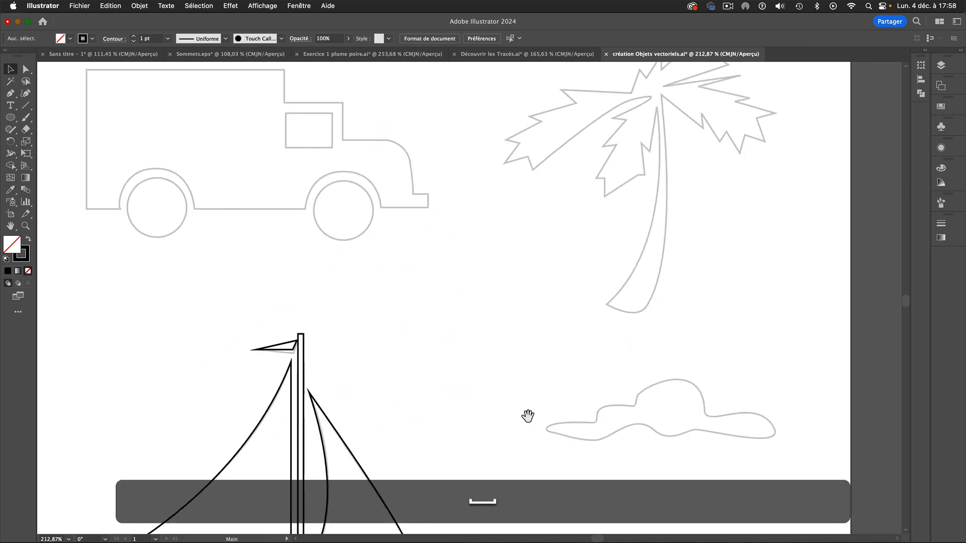
{"action": "left_click_drag", "start_coordinate": [513, 254], "coordinate": [492, 338]}
{"action": "left_click_drag", "start_coordinate": [450, 313], "coordinate": [324, 274]}
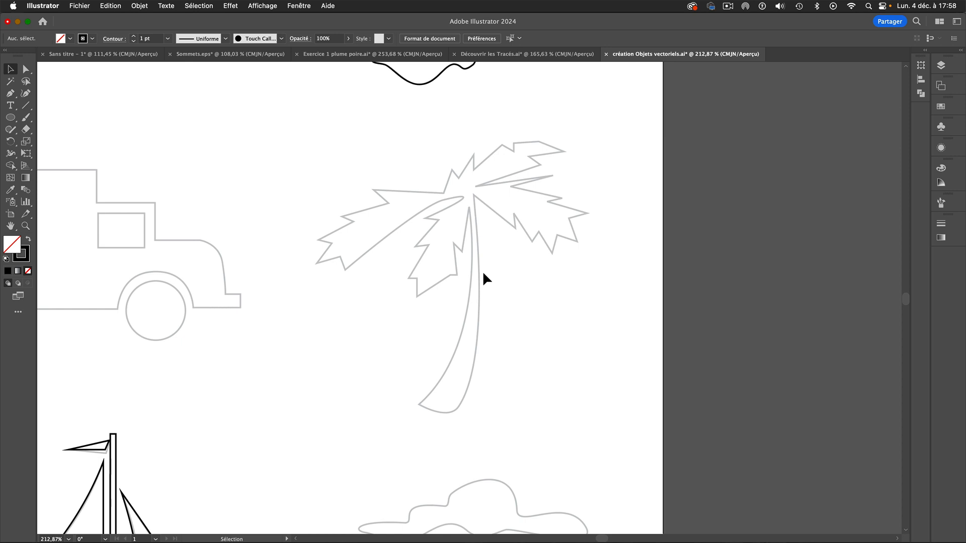
{"action": "left_click", "coordinate": [25, 72]}
{"action": "left_click", "coordinate": [13, 95]}
{"action": "left_click", "coordinate": [473, 196]}
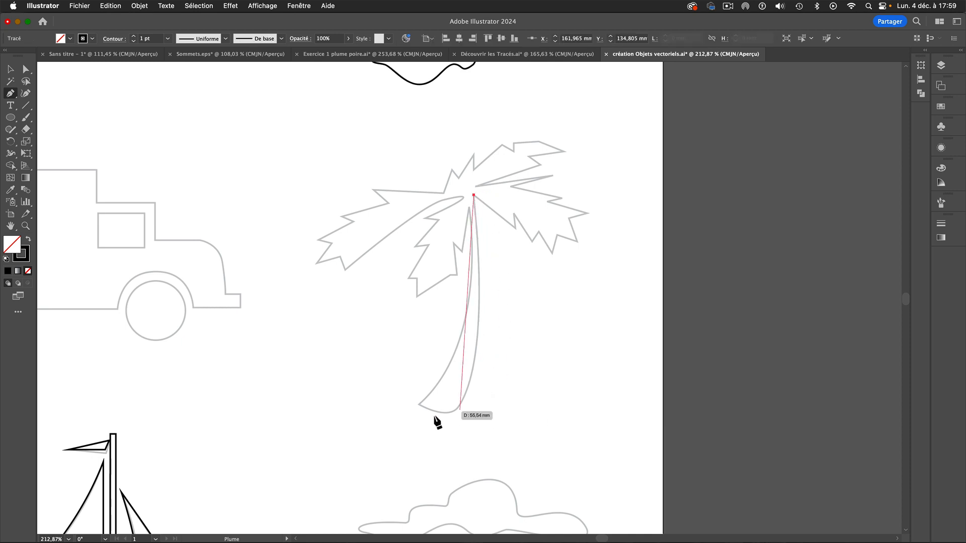
{"action": "left_click_drag", "start_coordinate": [455, 410], "coordinate": [416, 442]}
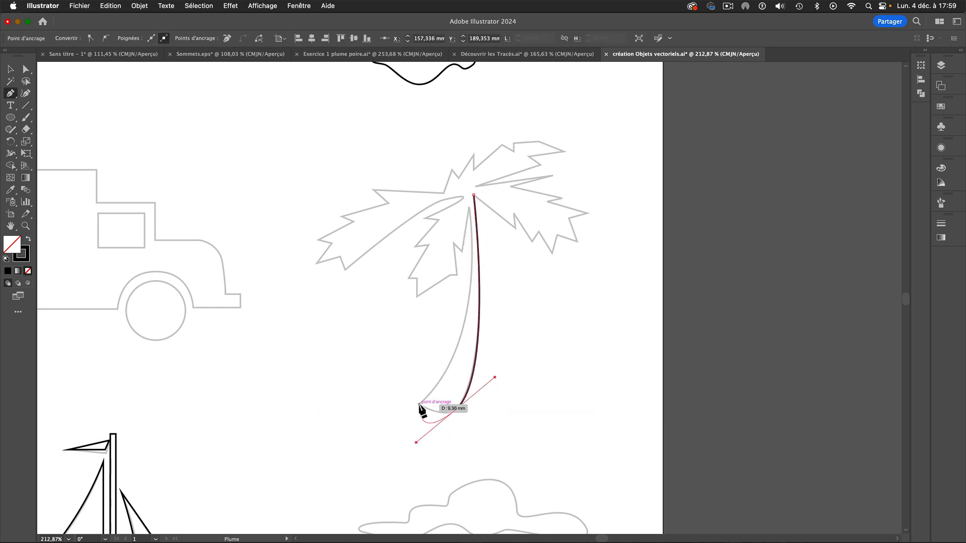
{"action": "key", "text": "super+z"}
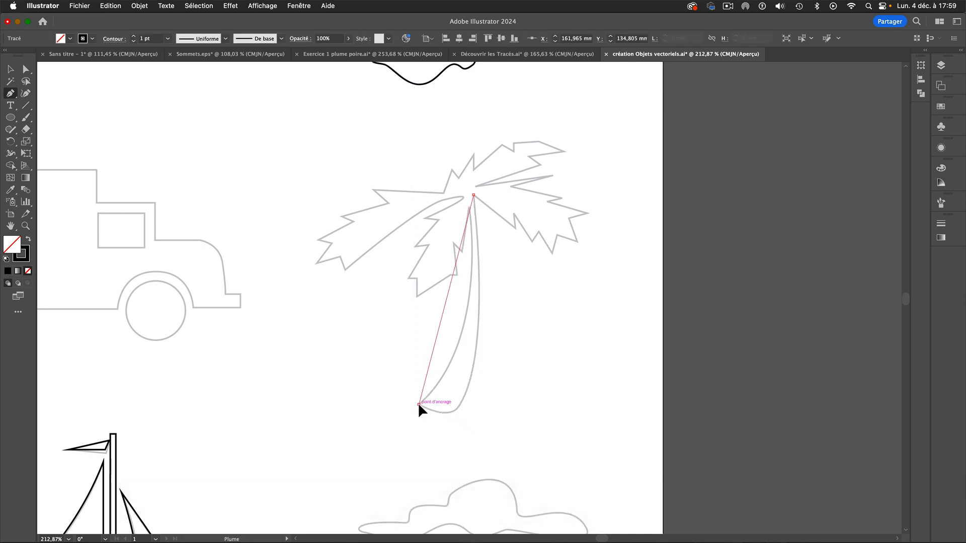
{"action": "left_click_drag", "start_coordinate": [419, 405], "coordinate": [345, 395]}
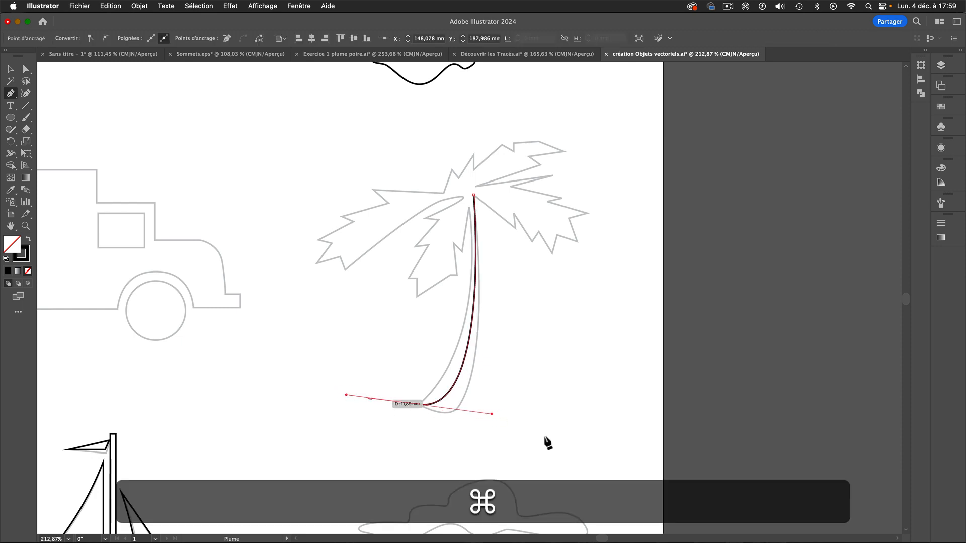
{"action": "left_click_drag", "start_coordinate": [492, 415], "coordinate": [505, 467]}
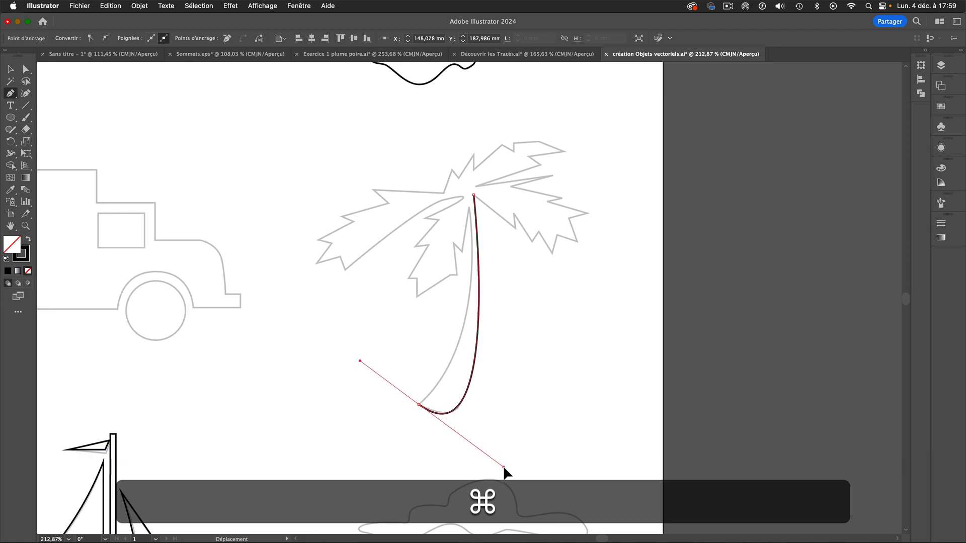
{"action": "left_click", "coordinate": [419, 404]}
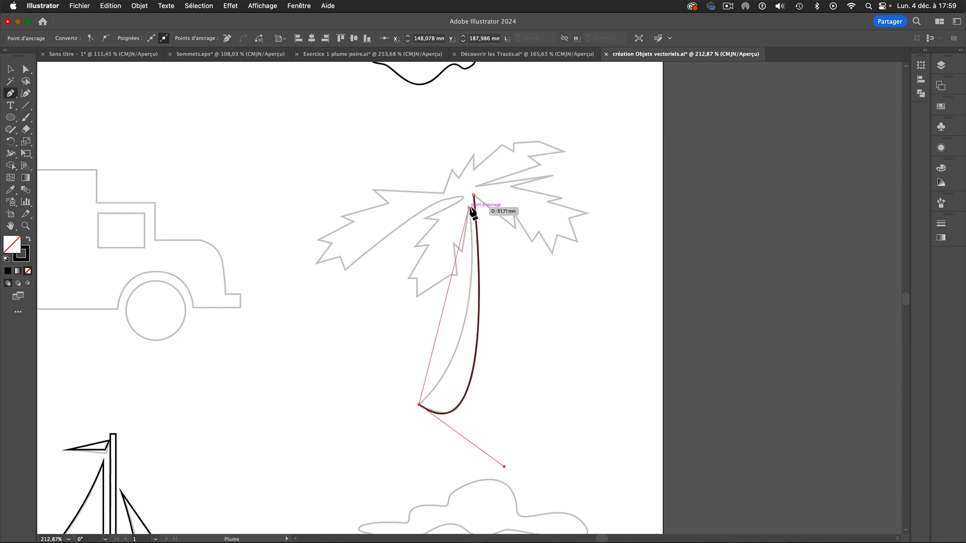
{"action": "mouse_move", "coordinate": [469, 207]}
{"action": "left_mouse_down"}
{"action": "mouse_move", "coordinate": [458, 186]}
{"action": "mouse_move", "coordinate": [462, 198]}
{"action": "left_mouse_up"}
{"action": "key", "text": "super+z"}
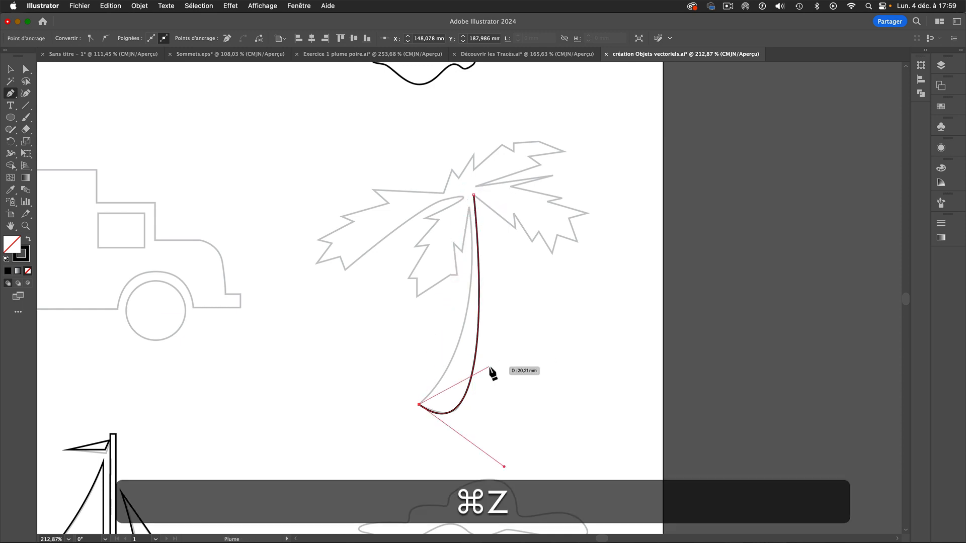
{"action": "key", "text": "super+z"}
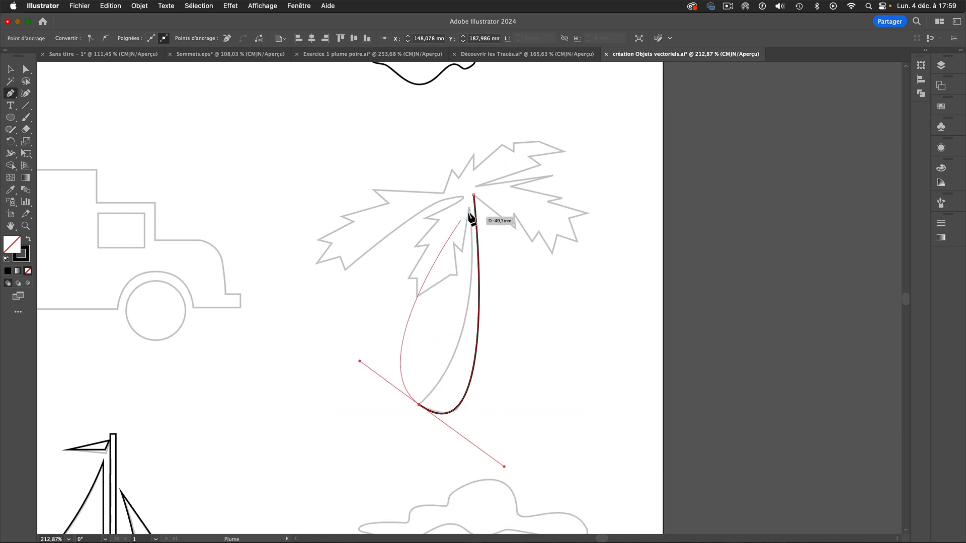
Continue the path from the trunk's base up its inner edge, breaking the base corner's handle so the curve follows the guide.
{"action": "left_click_drag", "start_coordinate": [469, 207], "coordinate": [469, 207]}
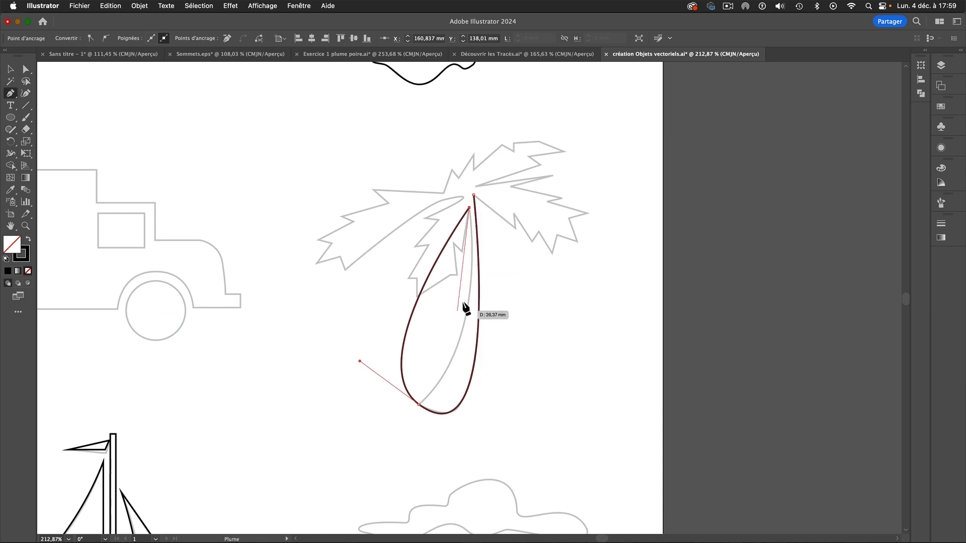
{"action": "key", "text": "alt"}
{"action": "left_click_drag", "start_coordinate": [360, 362], "coordinate": [491, 332]}
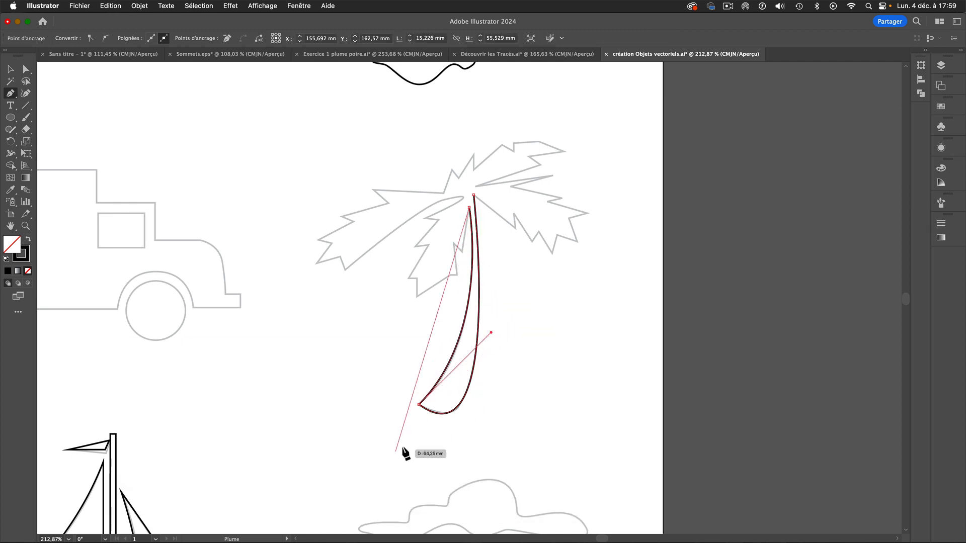
Trace the jagged outline of the palm leaf hanging beside the trunk with corner points, up to its upper notch.
{"action": "left_click", "coordinate": [461, 251]}
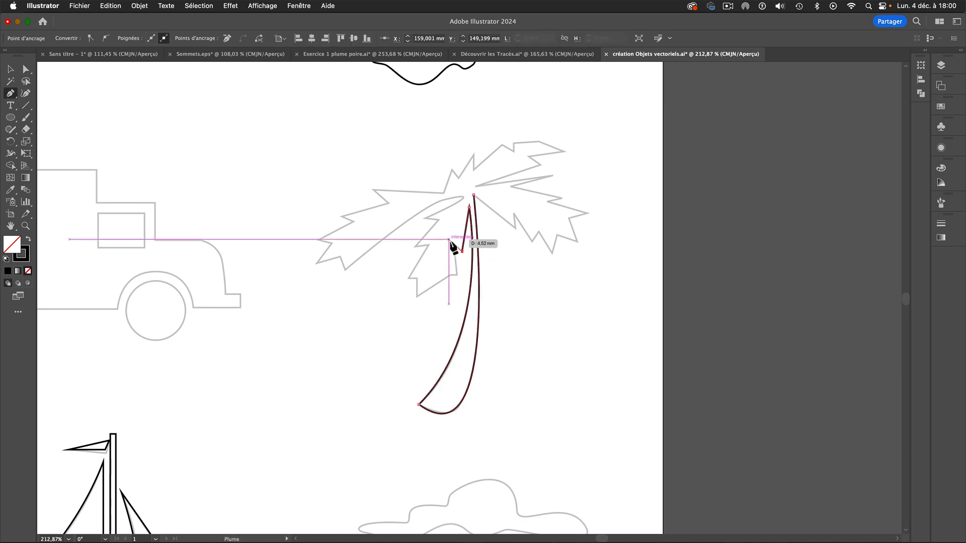
{"action": "left_click", "coordinate": [452, 240]}
{"action": "left_click", "coordinate": [456, 275]}
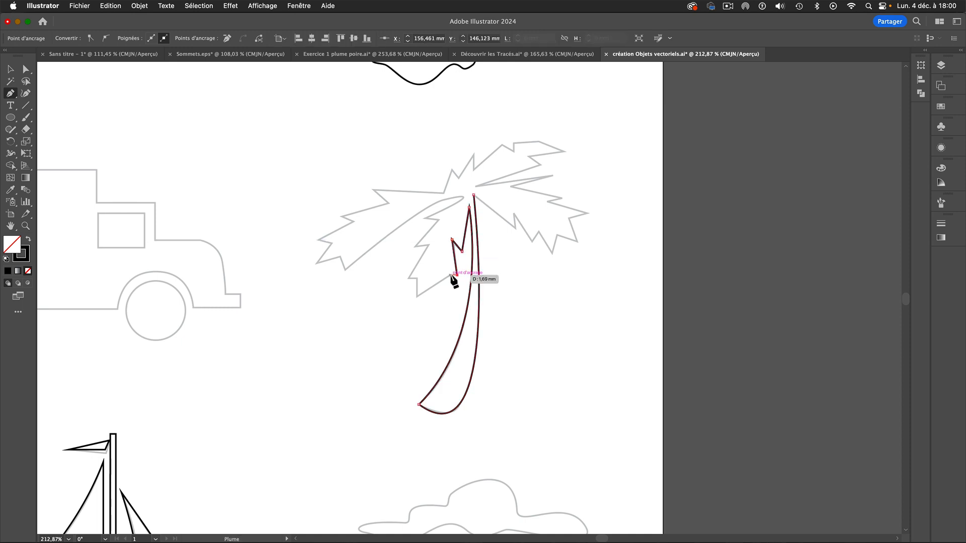
{"action": "left_click", "coordinate": [417, 297]}
{"action": "left_click", "coordinate": [417, 278]}
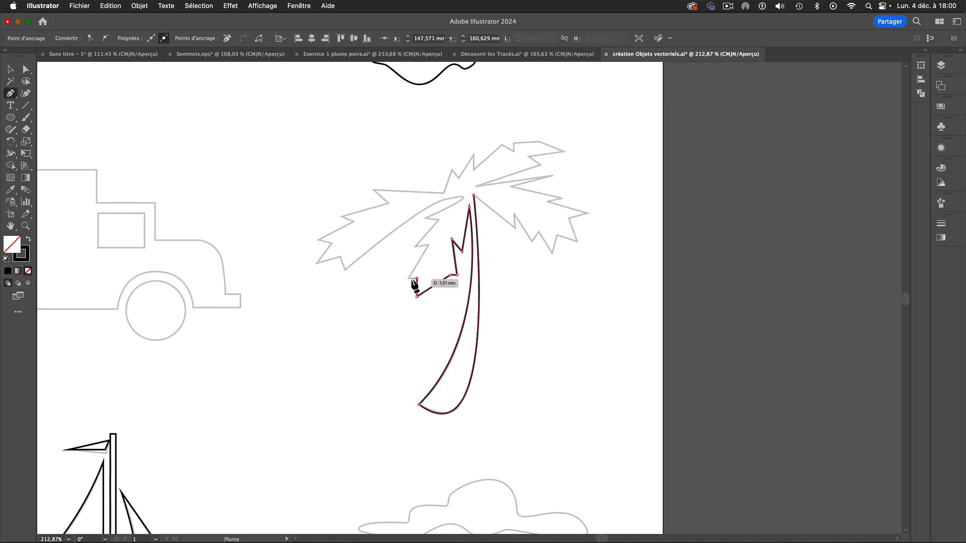
{"action": "left_click", "coordinate": [409, 278]}
{"action": "left_click", "coordinate": [427, 247]}
{"action": "left_click", "coordinate": [416, 246]}
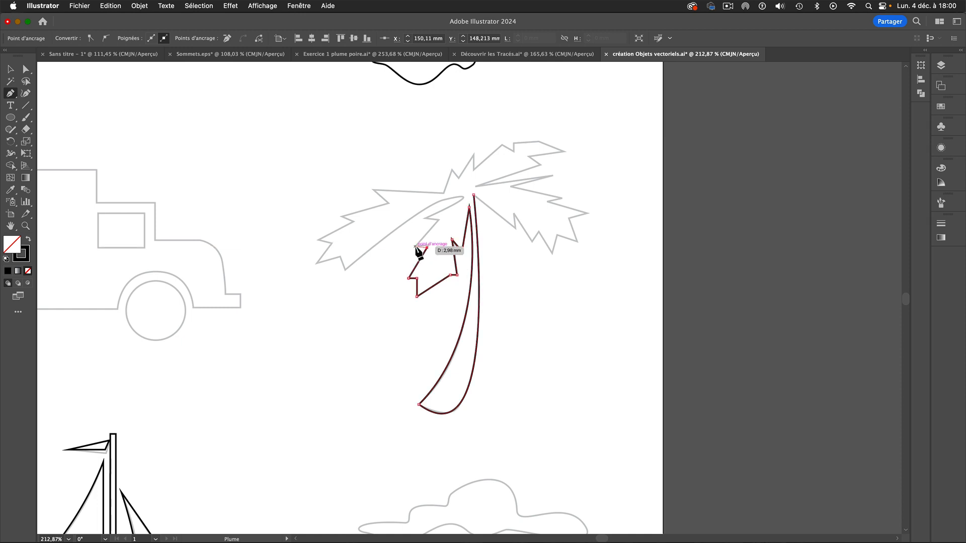
{"action": "left_click", "coordinate": [436, 219]}
{"action": "left_click", "coordinate": [425, 218]}
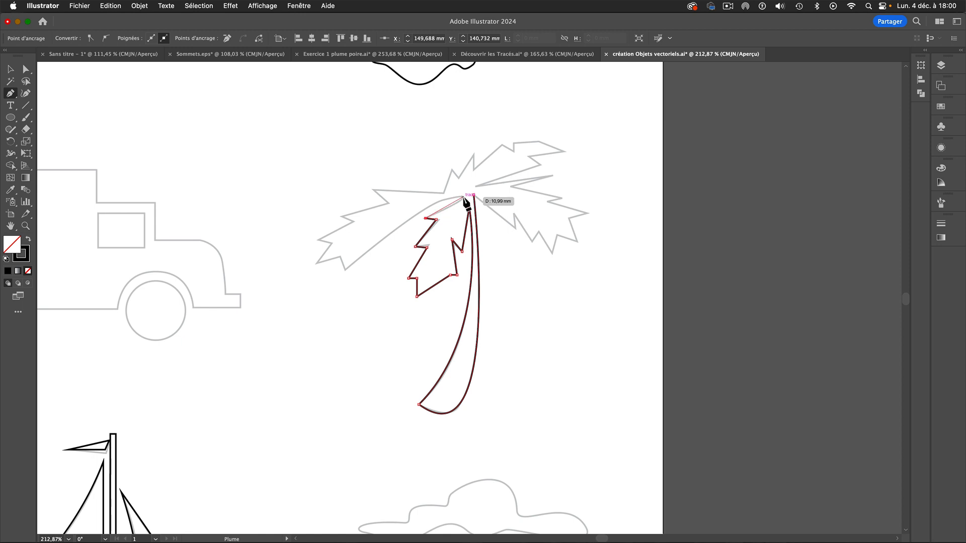
Extend the path through the leaf junction to the lower tip of the long leaf, adjusting the junction's handle so the curve follows the guide.
{"action": "left_click_drag", "start_coordinate": [463, 196], "coordinate": [464, 192]}
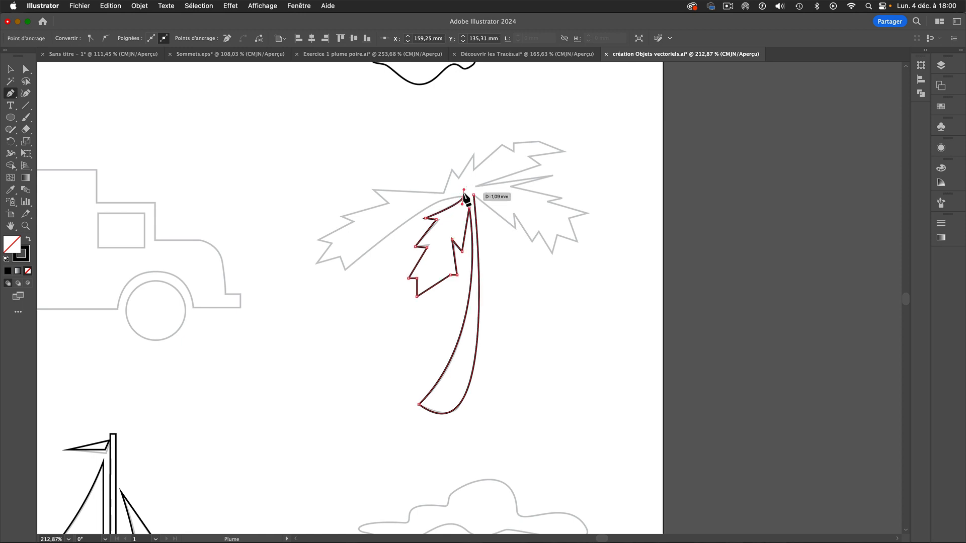
{"action": "left_click", "coordinate": [345, 270]}
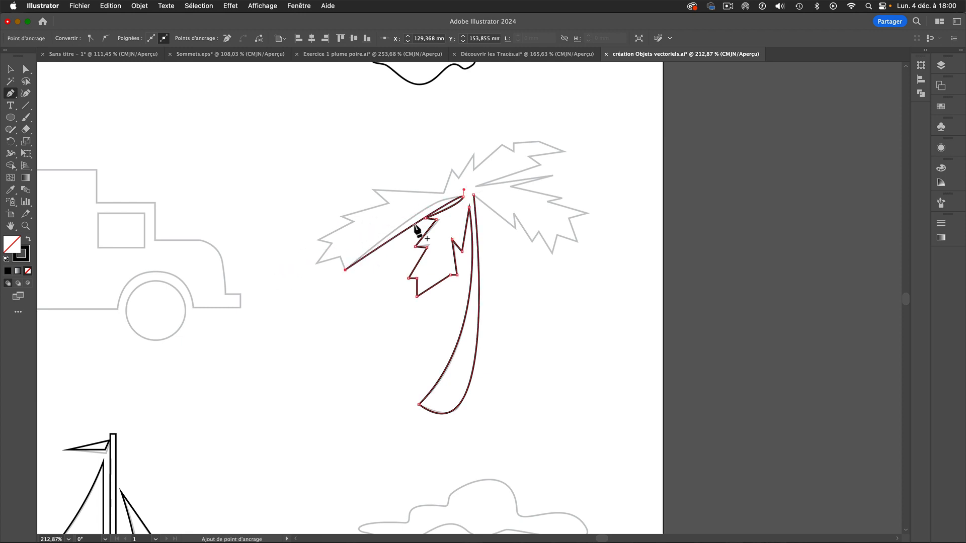
{"action": "key", "text": "super"}
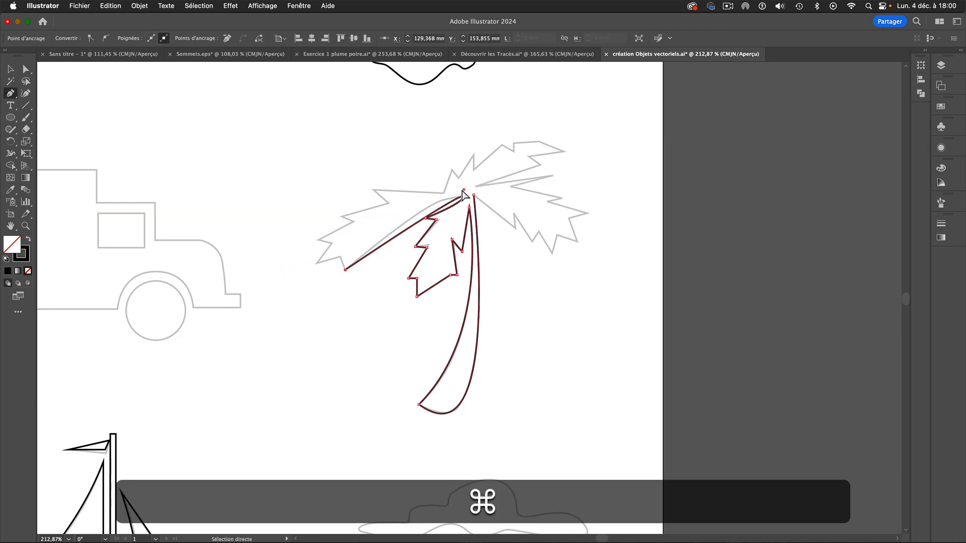
{"action": "left_click_drag", "start_coordinate": [464, 190], "coordinate": [443, 183]}
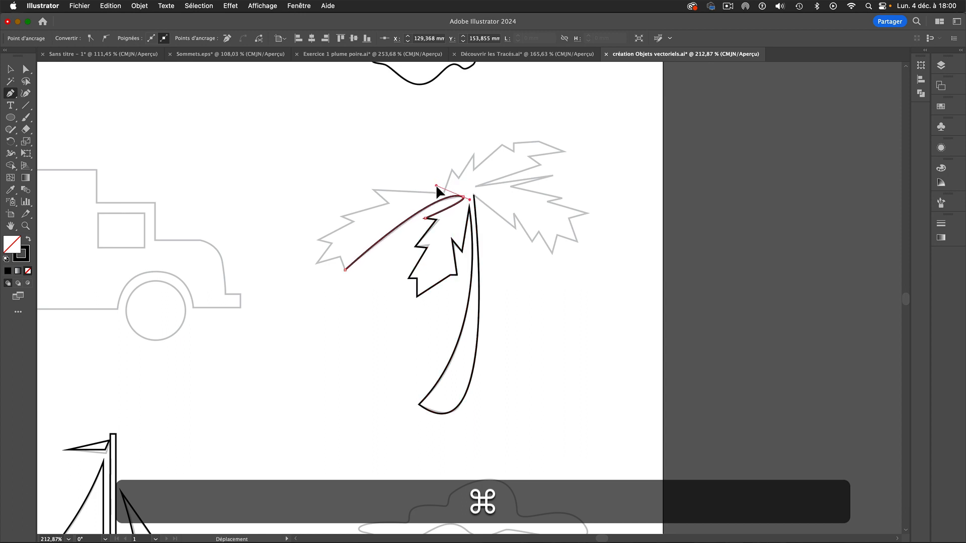
Trace the jagged upper edge of the long left leaf with corner points, from its lower tip back to the notch near the crown.
{"action": "left_click", "coordinate": [340, 257]}
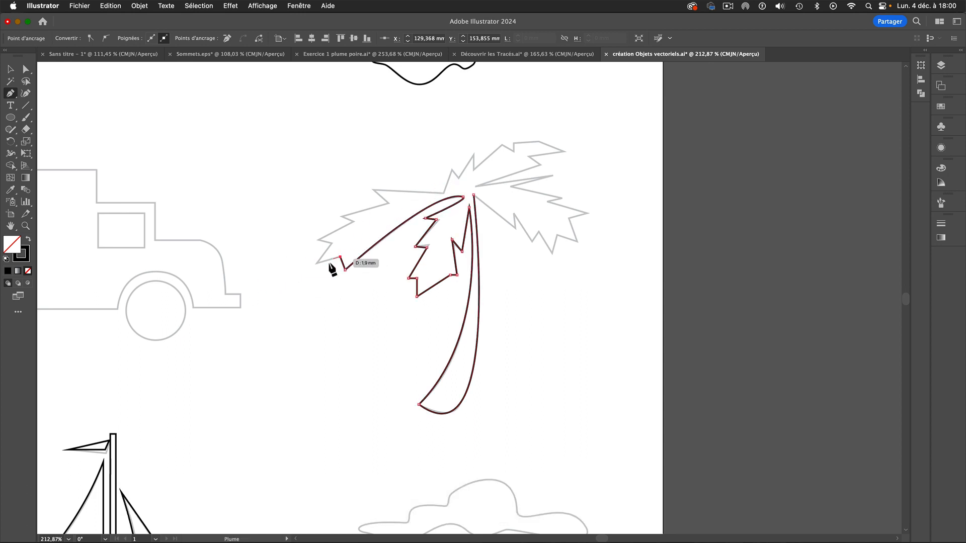
{"action": "left_click", "coordinate": [316, 263]}
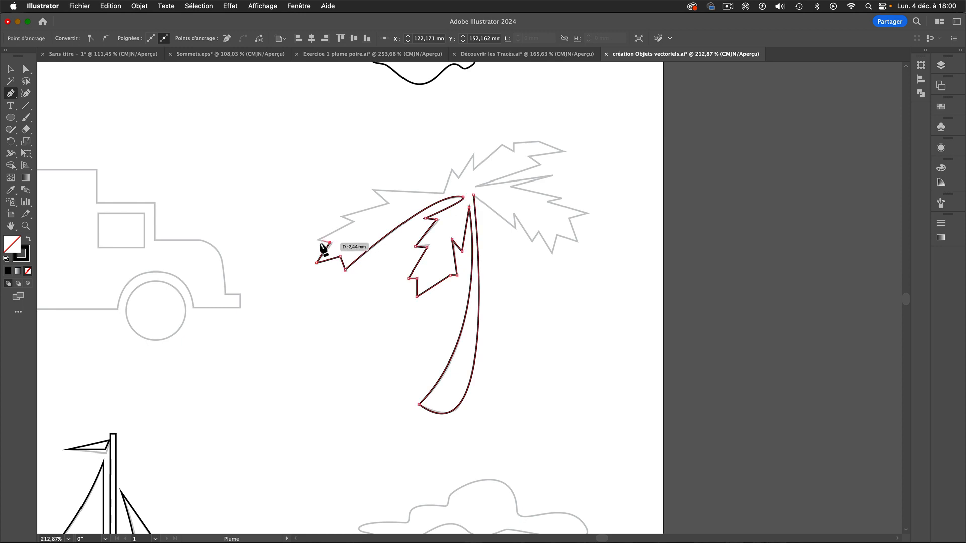
{"action": "left_click", "coordinate": [329, 242]}
{"action": "left_click", "coordinate": [318, 240]}
{"action": "left_click", "coordinate": [343, 217]}
{"action": "left_click", "coordinate": [389, 203]}
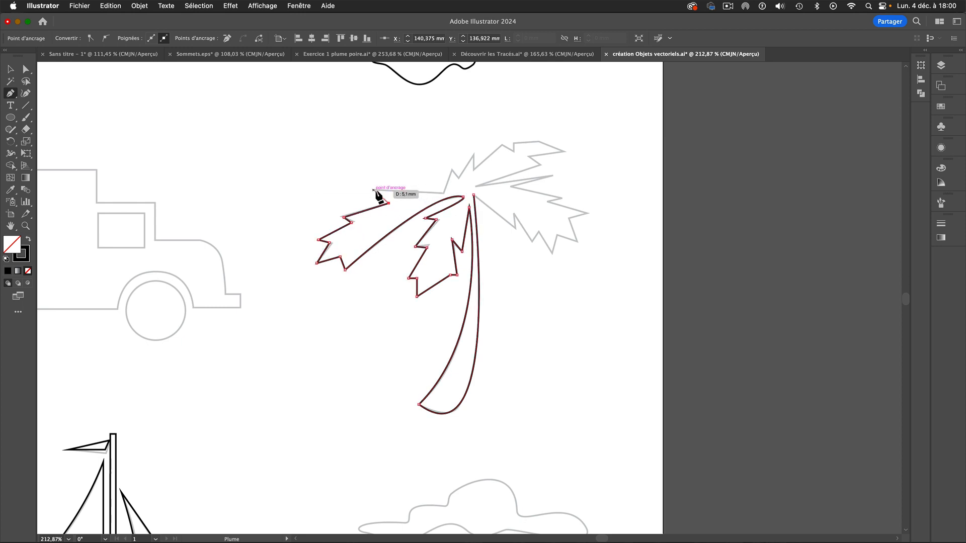
{"action": "left_click", "coordinate": [373, 190]}
{"action": "left_click", "coordinate": [441, 193]}
Trace the upper right leaf's jagged outline with corner points, return to the leaf junction and extend to the next leaf's upper tip.
{"action": "left_click", "coordinate": [451, 170]}
{"action": "left_click", "coordinate": [458, 178]}
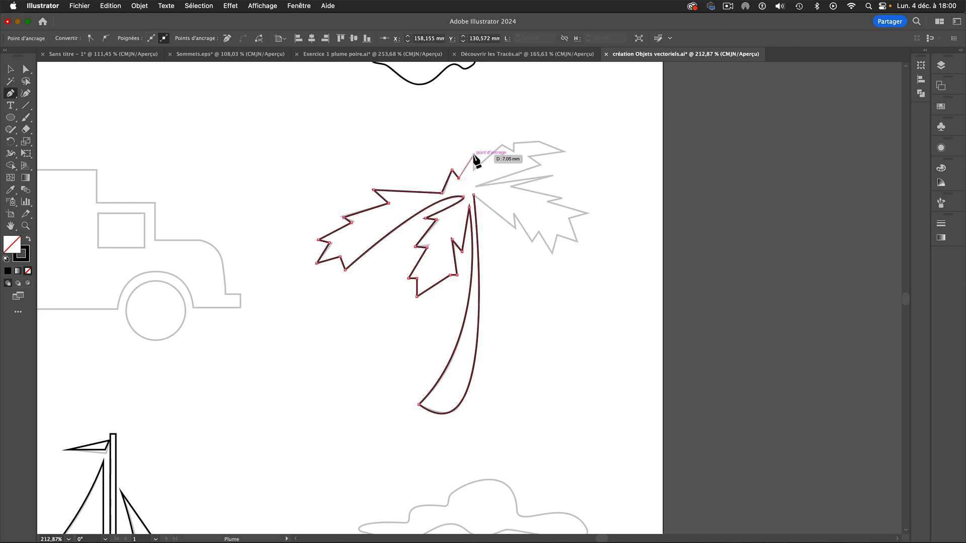
{"action": "left_click", "coordinate": [474, 155]}
{"action": "left_click", "coordinate": [502, 145]}
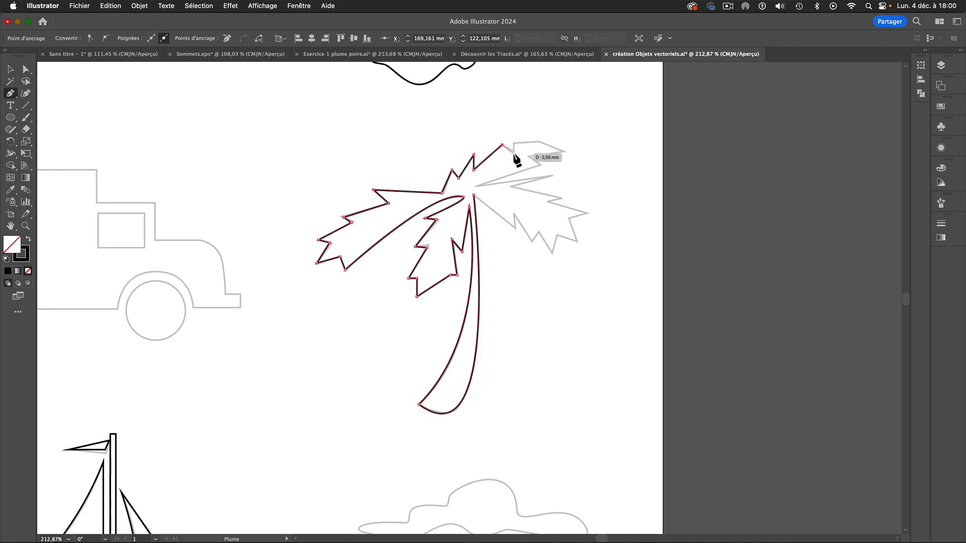
{"action": "left_click", "coordinate": [513, 143]}
{"action": "left_click", "coordinate": [539, 142]}
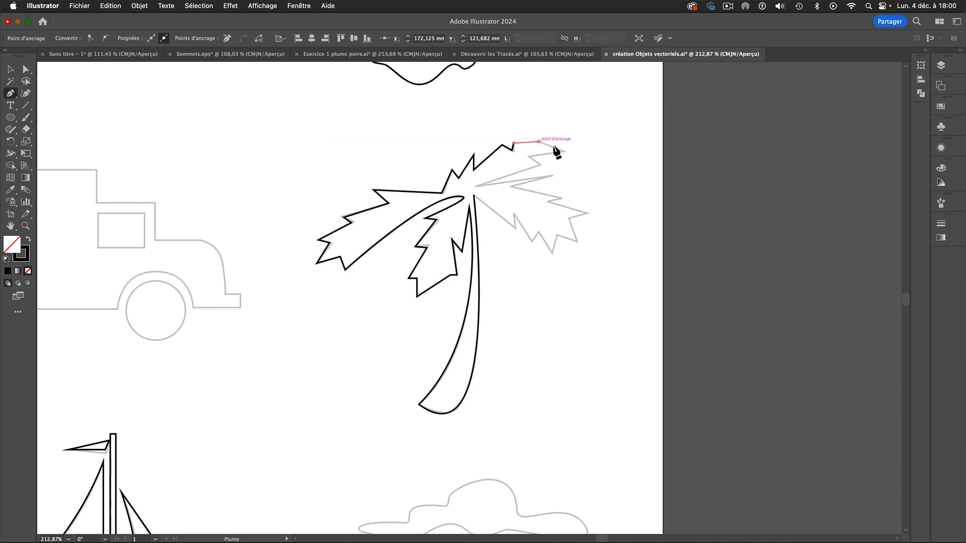
{"action": "left_click", "coordinate": [565, 151]}
{"action": "left_click", "coordinate": [529, 157]}
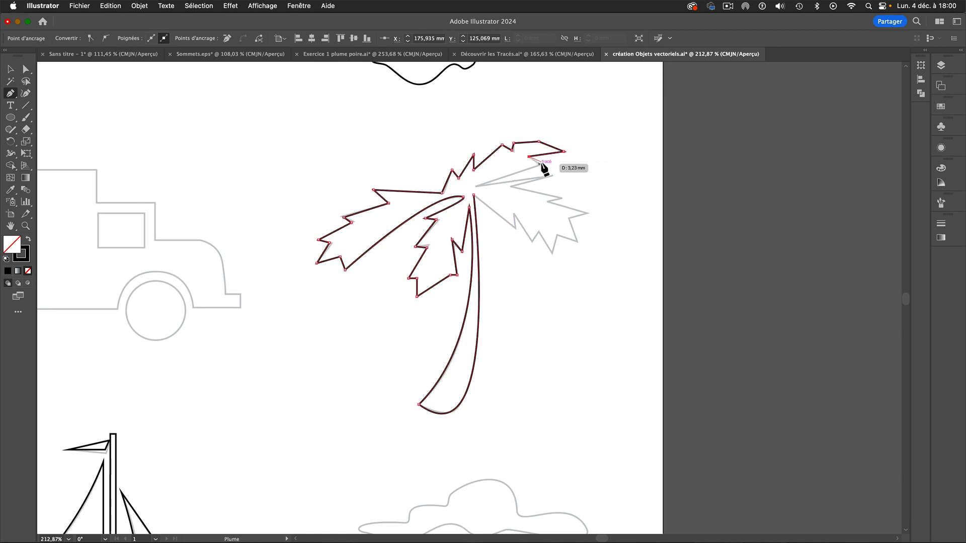
{"action": "left_click", "coordinate": [541, 164]}
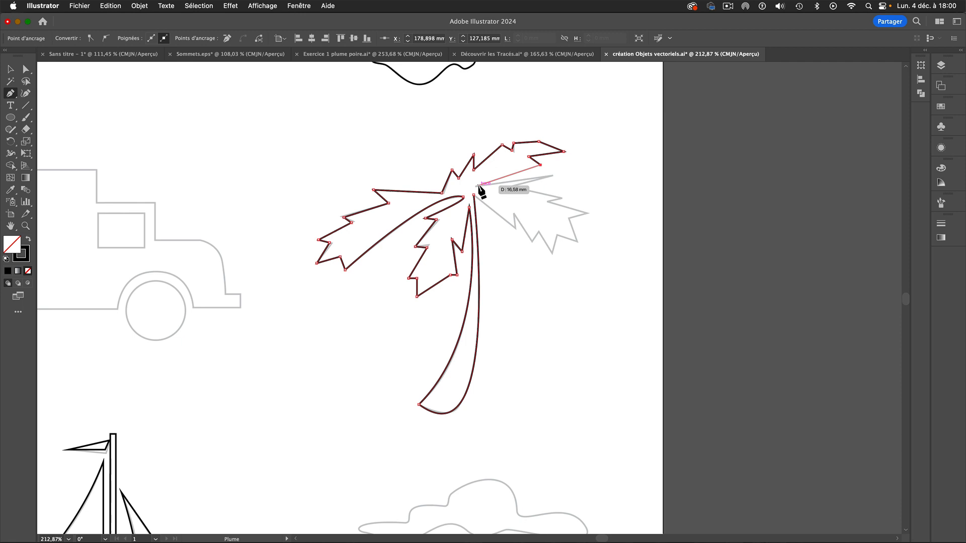
{"action": "left_click", "coordinate": [552, 176]}
{"action": "left_click", "coordinate": [479, 186]}
Trace the outer edge of the lower right leaf with corner points, around its far tip to the pointed corner below.
{"action": "left_click", "coordinate": [512, 186]}
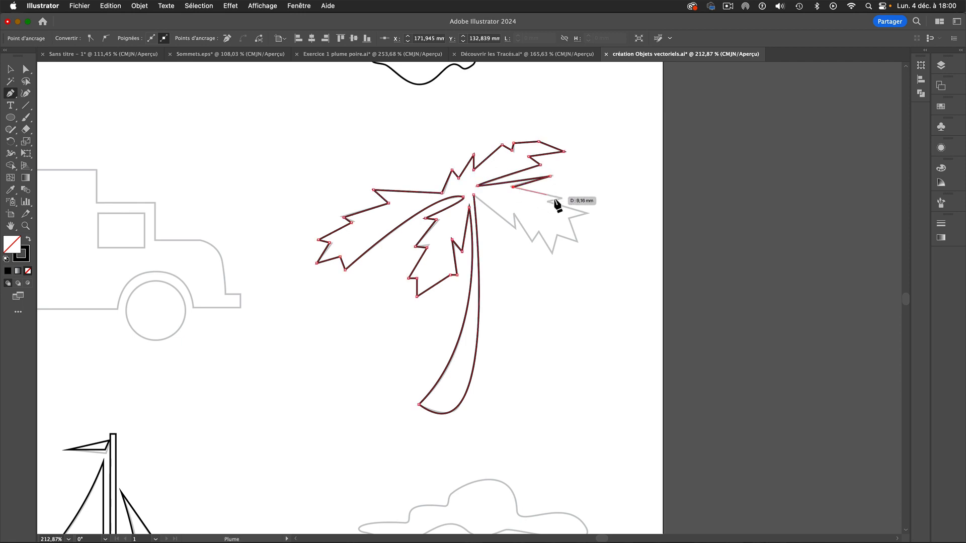
{"action": "left_click", "coordinate": [559, 198]}
{"action": "left_click", "coordinate": [548, 202]}
{"action": "left_click", "coordinate": [583, 212]}
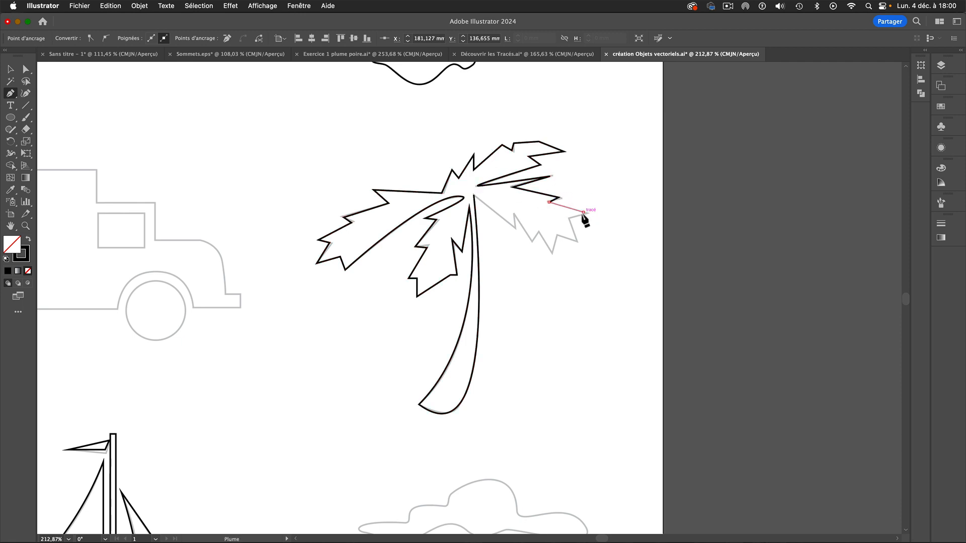
{"action": "left_click", "coordinate": [569, 218]}
{"action": "left_click", "coordinate": [576, 240]}
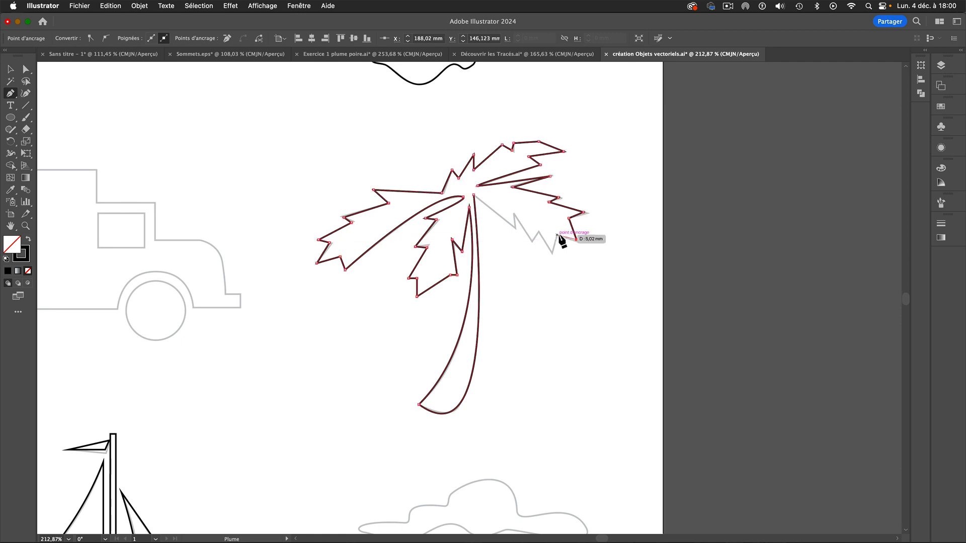
Trace the lower right leaf's serrated underside back to the trunk's top, close the palm tree path and deselect it.
{"action": "left_click", "coordinate": [552, 251]}
{"action": "left_click", "coordinate": [538, 232]}
{"action": "left_click", "coordinate": [532, 241]}
{"action": "left_click", "coordinate": [513, 212]}
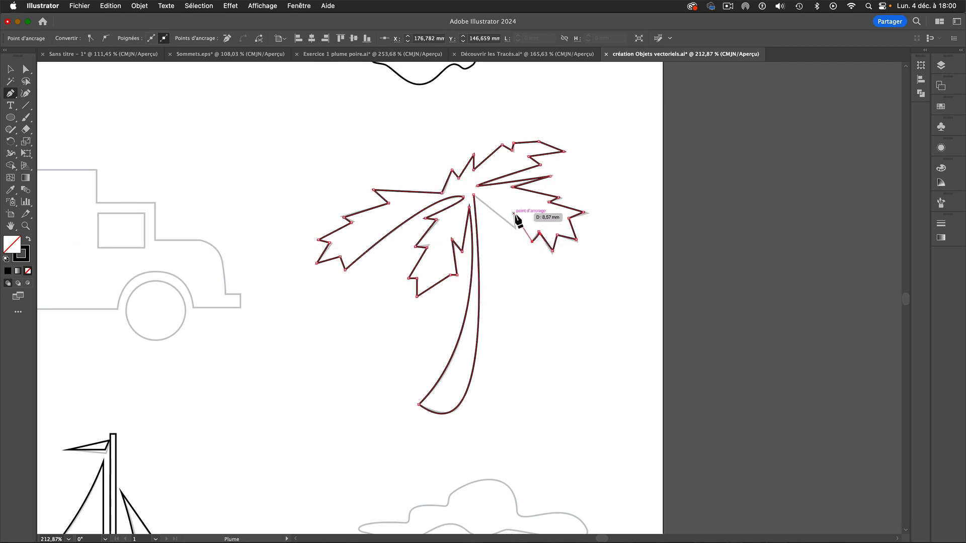
{"action": "left_click", "coordinate": [474, 195]}
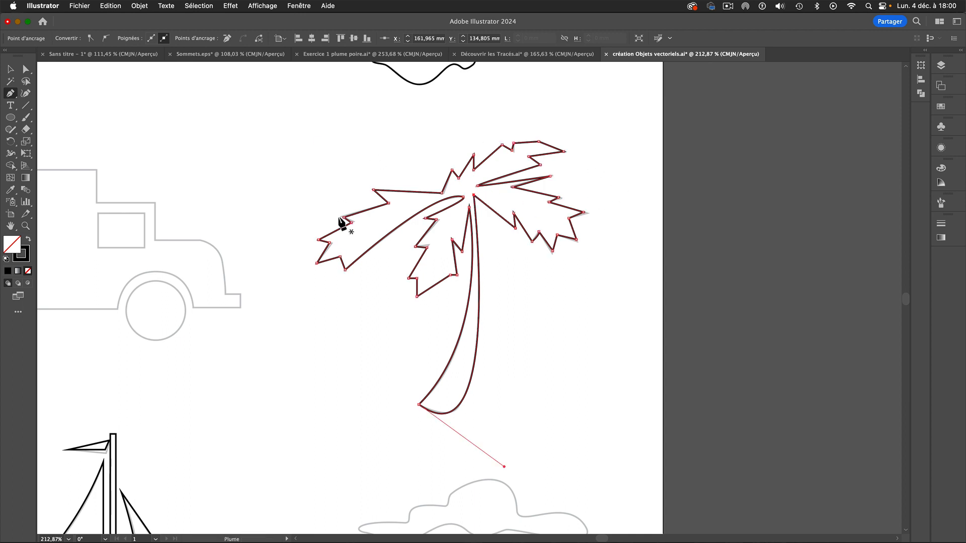
{"action": "key", "text": "space"}
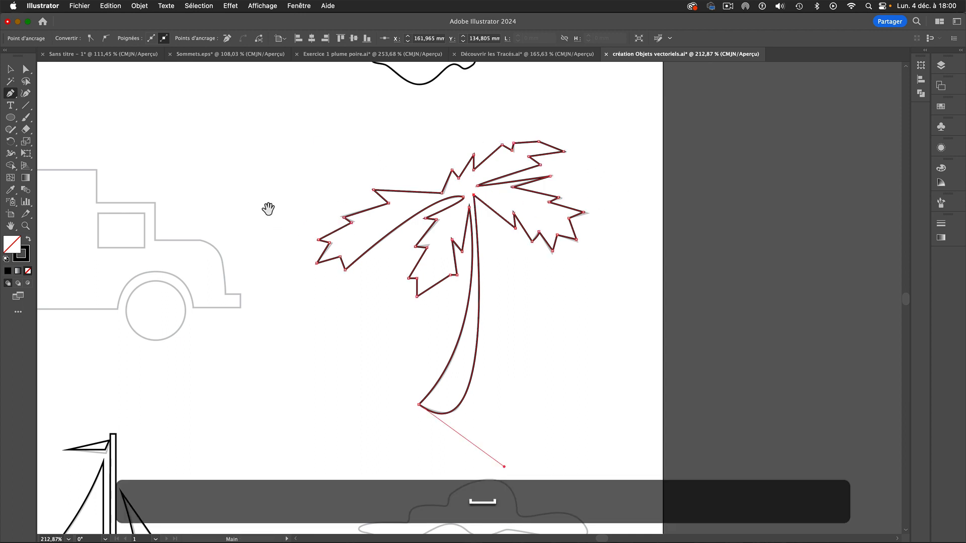
{"action": "left_click", "coordinate": [266, 208], "text": "super"}
{"action": "key", "text": "super+space"}
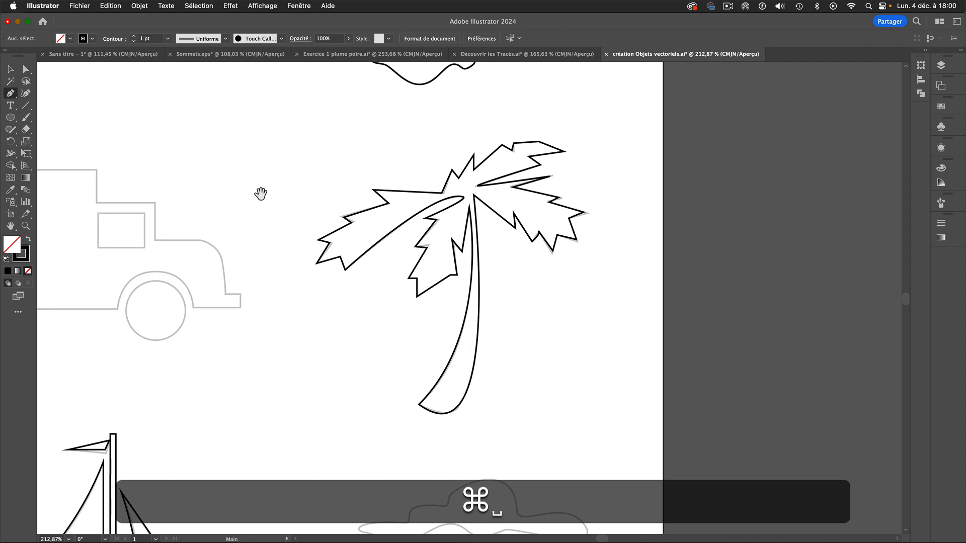
{"action": "left_click_drag", "start_coordinate": [282, 226], "coordinate": [161, 226]}
{"action": "left_click_drag", "start_coordinate": [254, 212], "coordinate": [347, 238]}
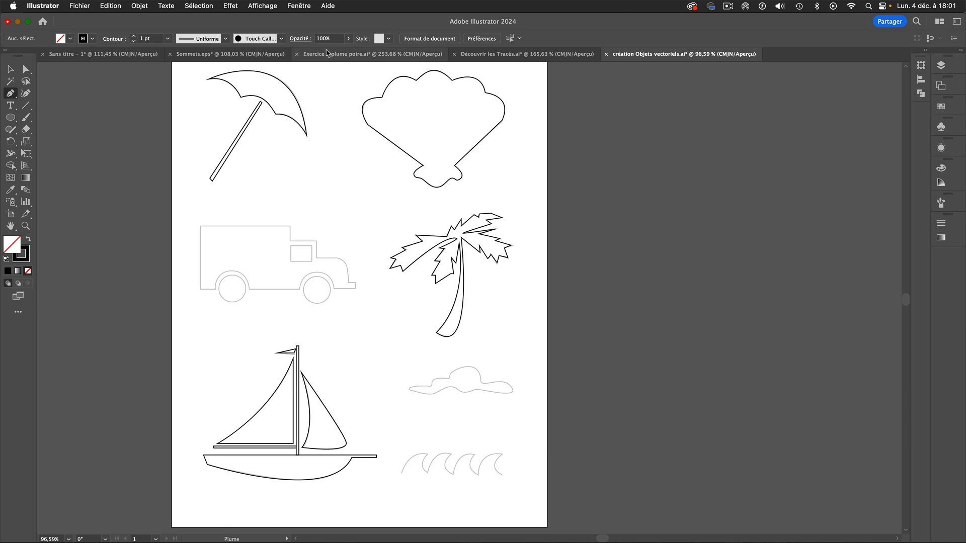
Display the Libraries panel (Bibliothèques) to view its downloaded assets, and close it.
{"action": "left_click", "coordinate": [299, 6]}
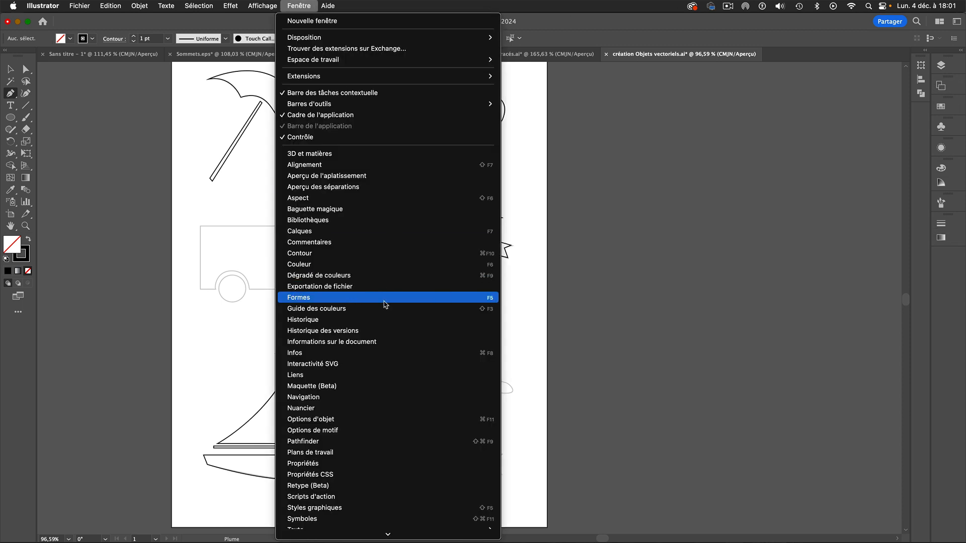
{"action": "left_click", "coordinate": [335, 224]}
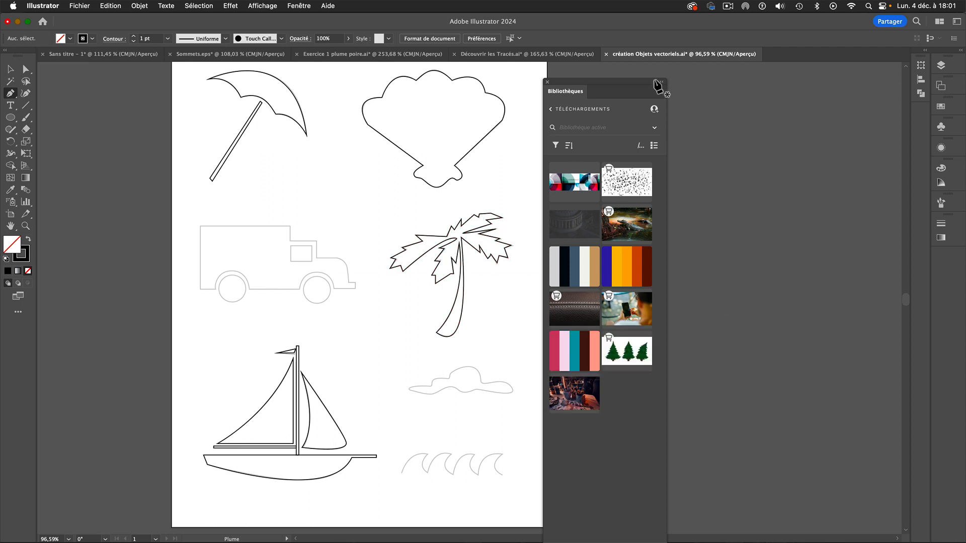
{"action": "left_click", "coordinate": [548, 82]}
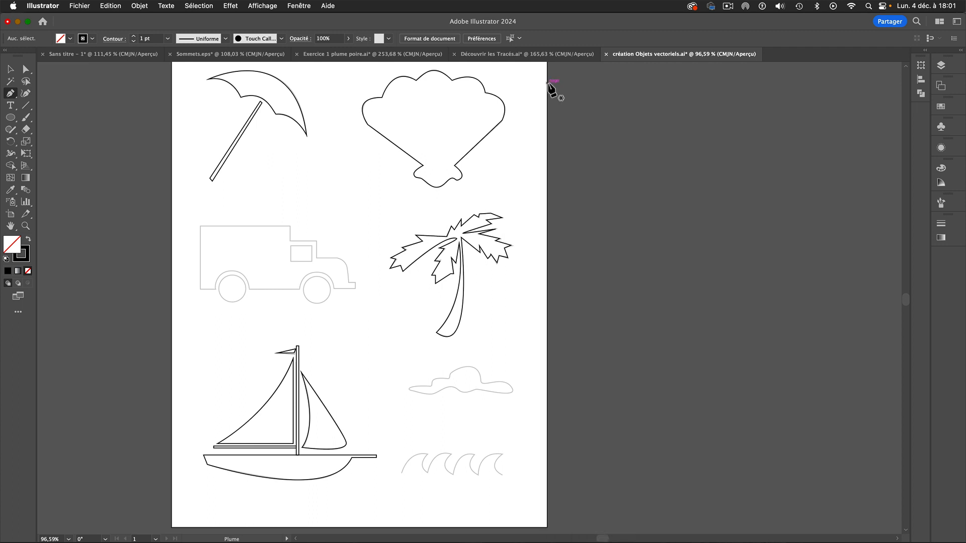